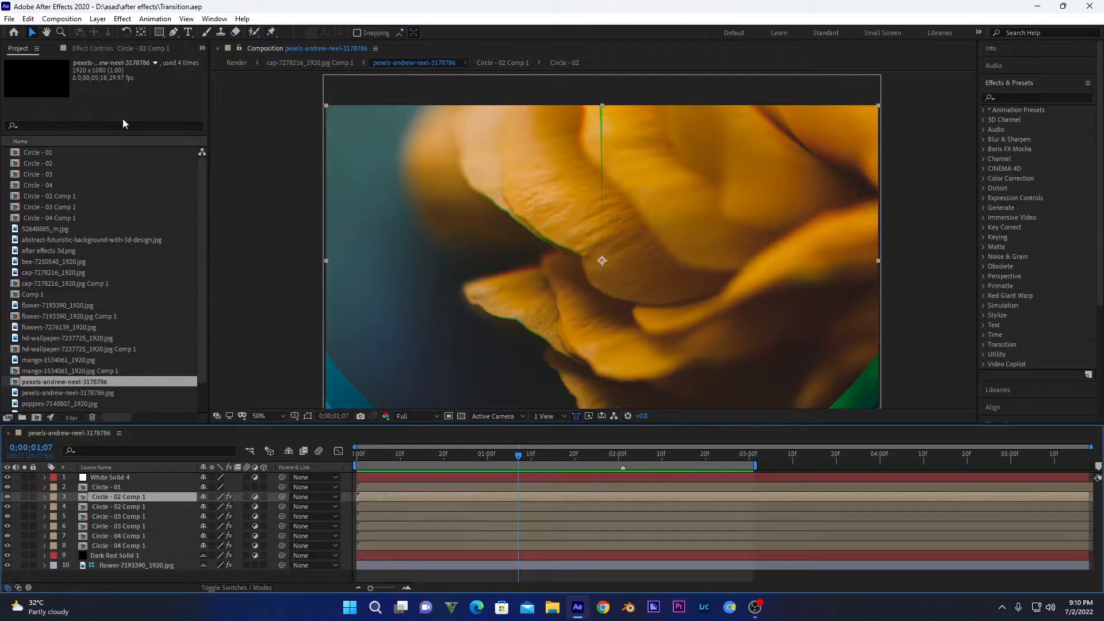
# - Inspect the finished transition and the keyframed shape inside its Circle - 01 precomposition, and return to the pexels-andrew-neel-3178786 composition
pyautogui.click(105, 487)
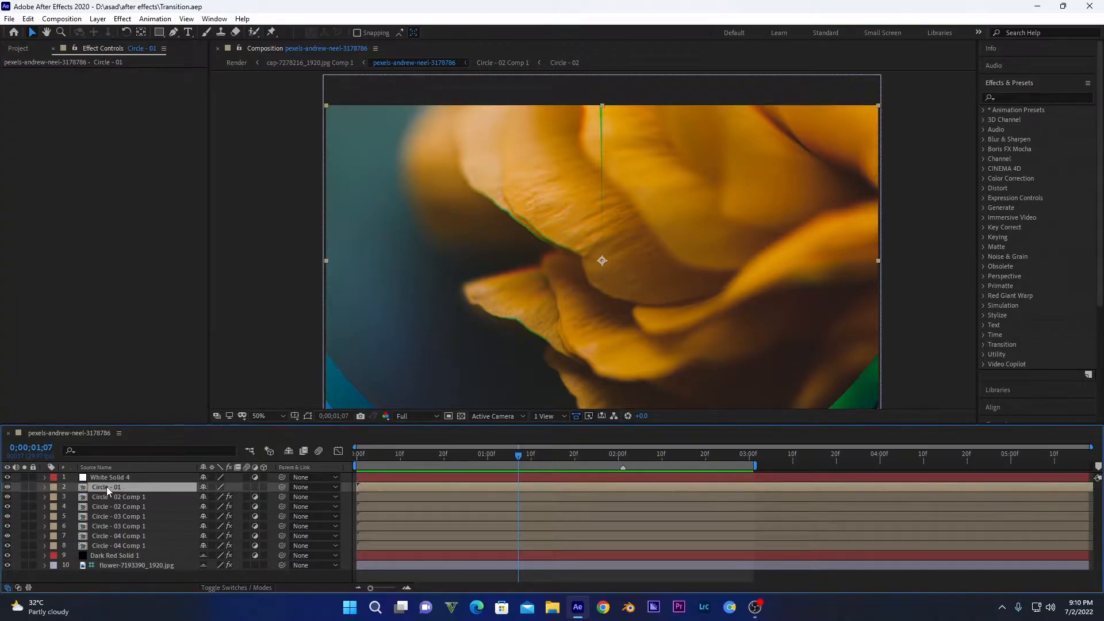
pyautogui.click(448, 460)
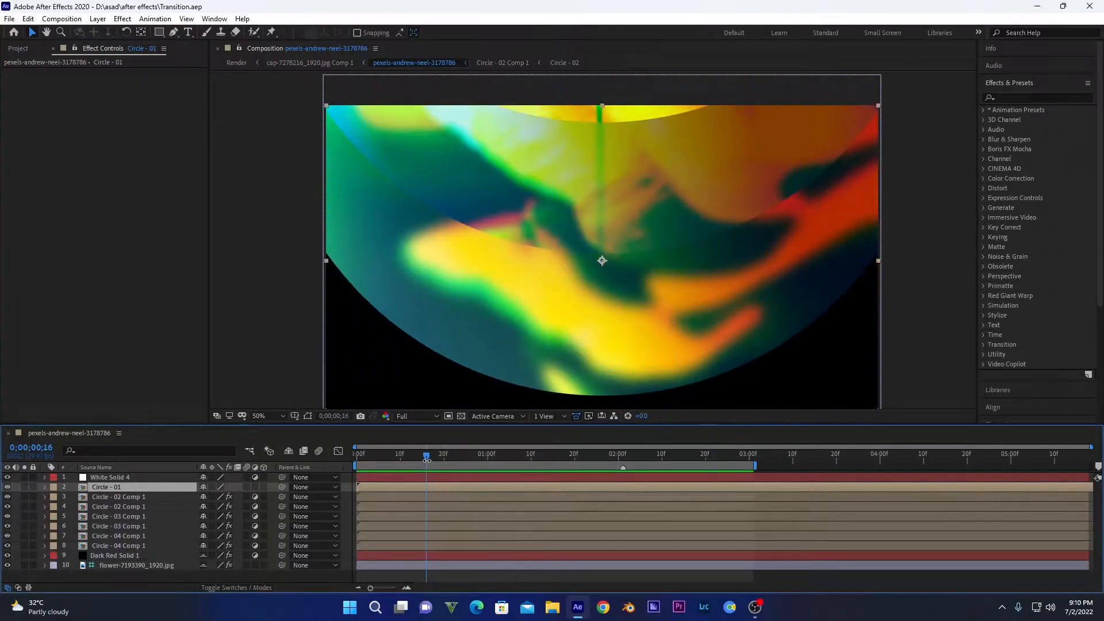
pyautogui.doubleClick(115, 488)
pyautogui.click(81, 433)
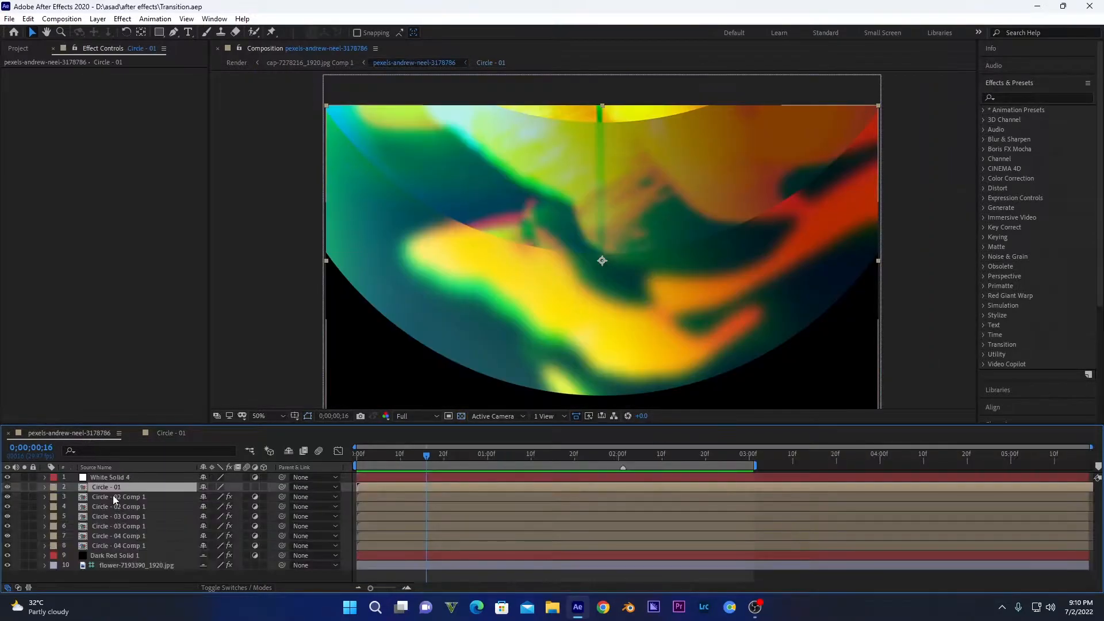
pyautogui.click(113, 496)
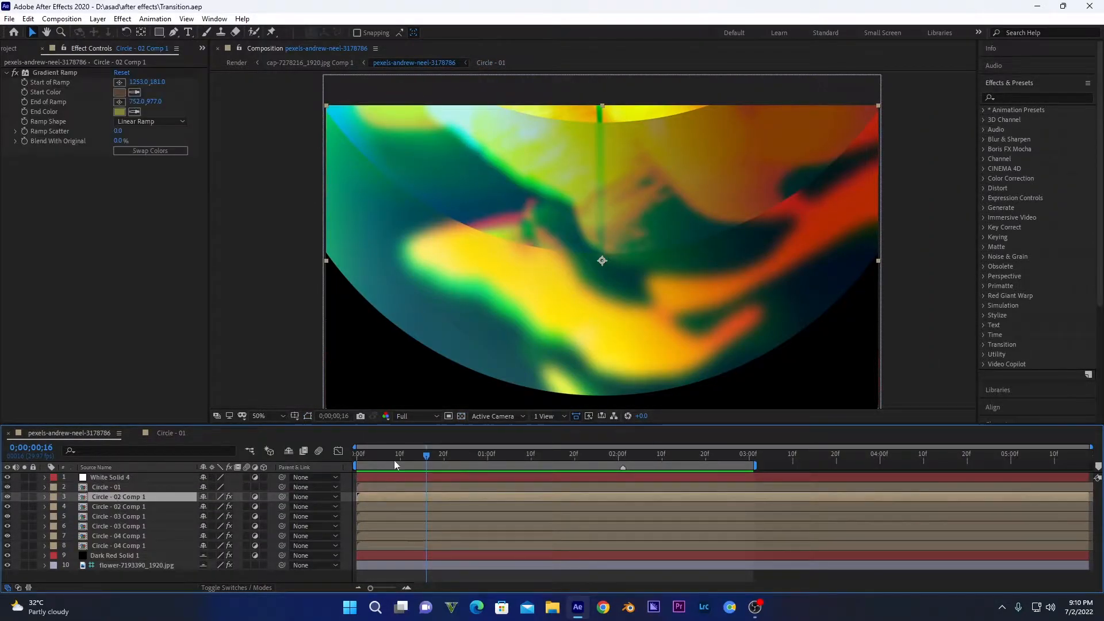
pyautogui.click(369, 459)
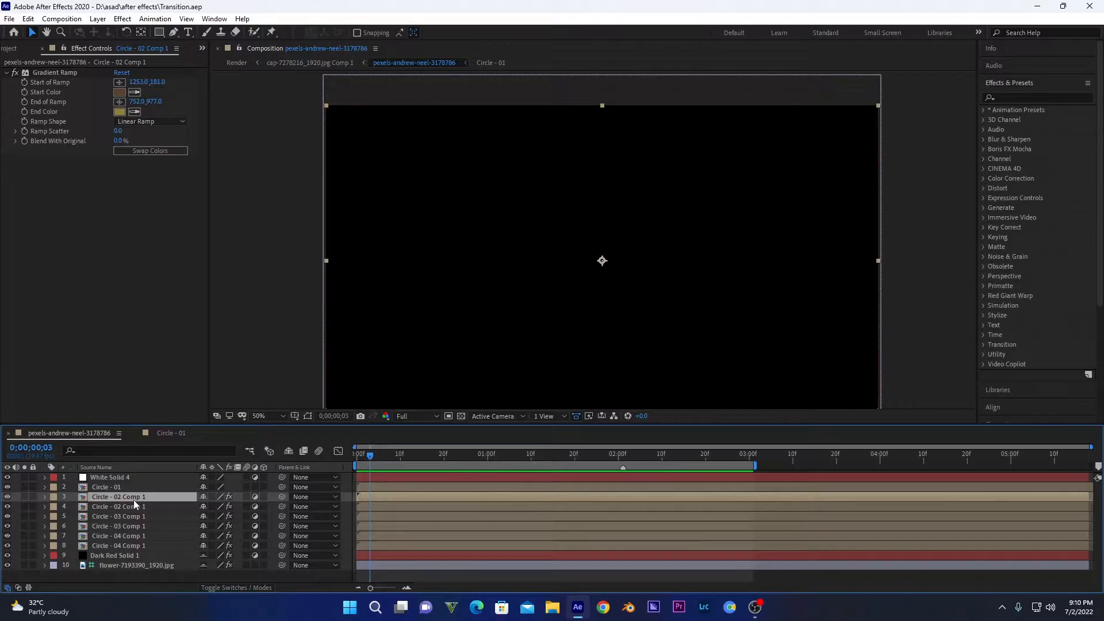
pyautogui.doubleClick(134, 489)
pyautogui.click(366, 457)
pyautogui.moveTo(365, 457); pyautogui.dragTo(356, 458)
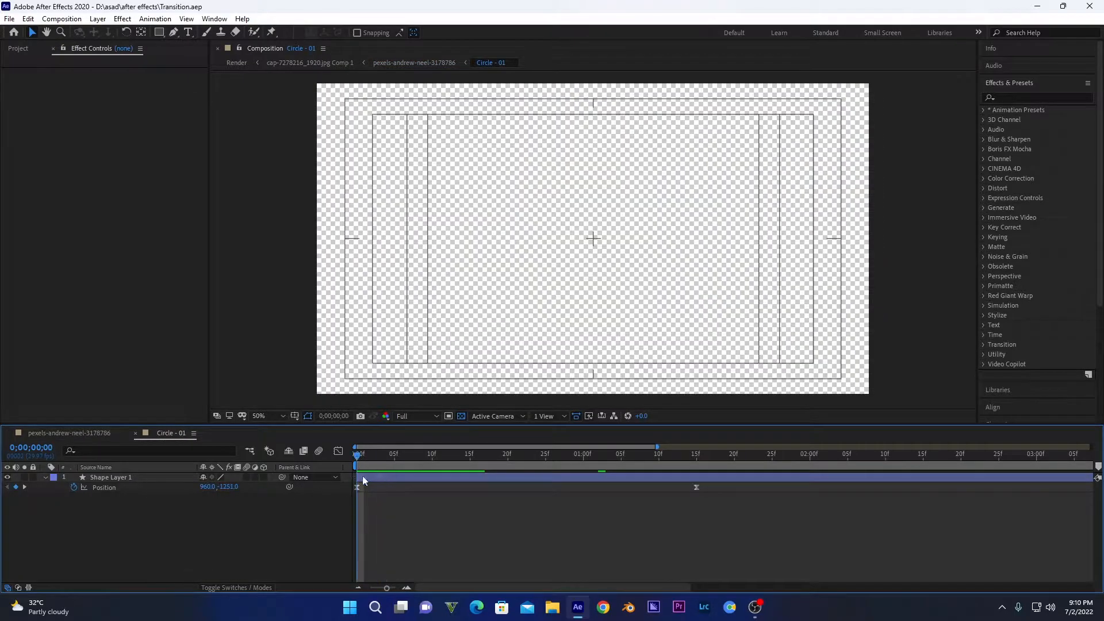
pyautogui.click(65, 434)
# - Inspect the shape animation in Circle - 02, nested inside Circle - 02 Comp 1, and return to the pexels-andrew-neel-3178786 composition
pyautogui.doubleClick(112, 507)
pyautogui.click(132, 477)
pyautogui.doubleClick(132, 477)
pyautogui.click(396, 459)
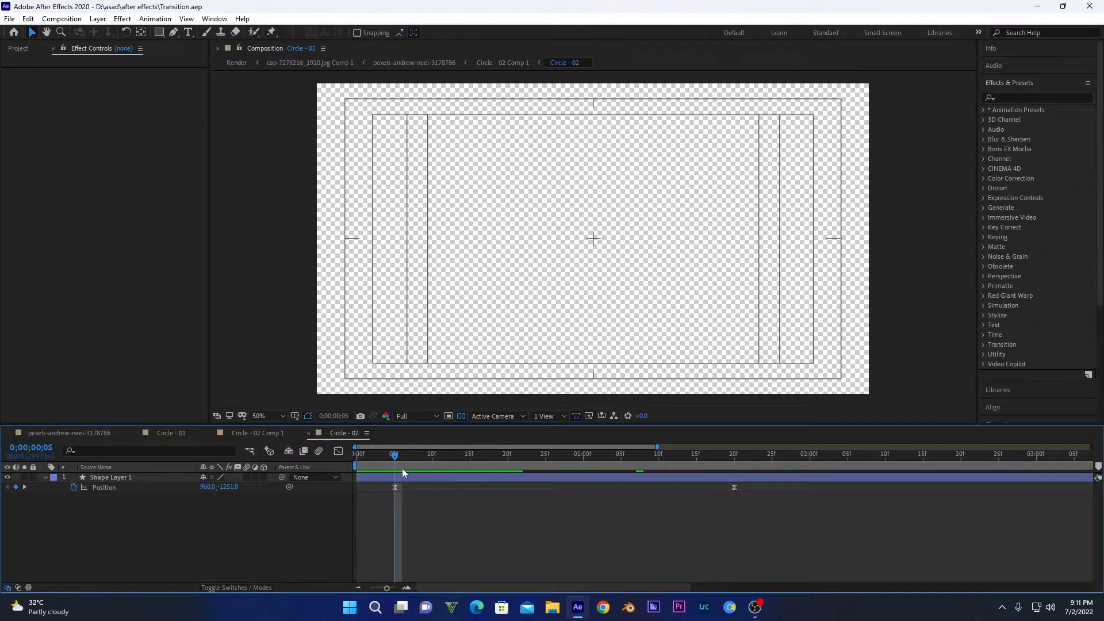
pyautogui.moveTo(393, 459); pyautogui.dragTo(538, 457)
pyautogui.click(94, 432)
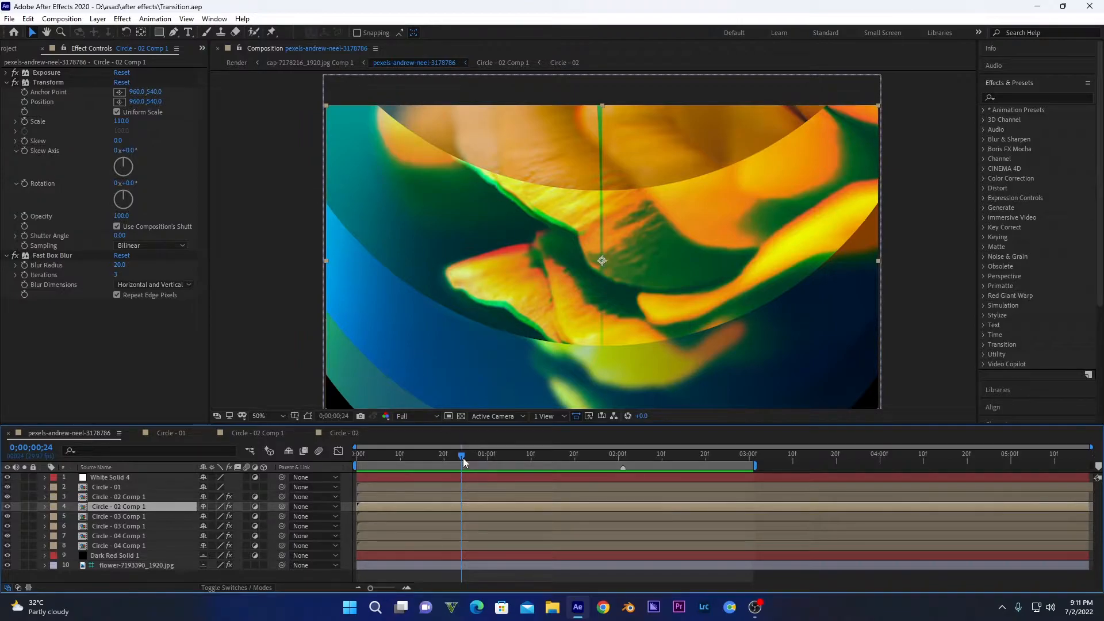
# - Inspect the effects applied to the flower-7193390_1920.jpg layer and the Dark Red Solid 1 layer
pyautogui.moveTo(461, 455); pyautogui.dragTo(453, 455)
pyautogui.click(115, 565)
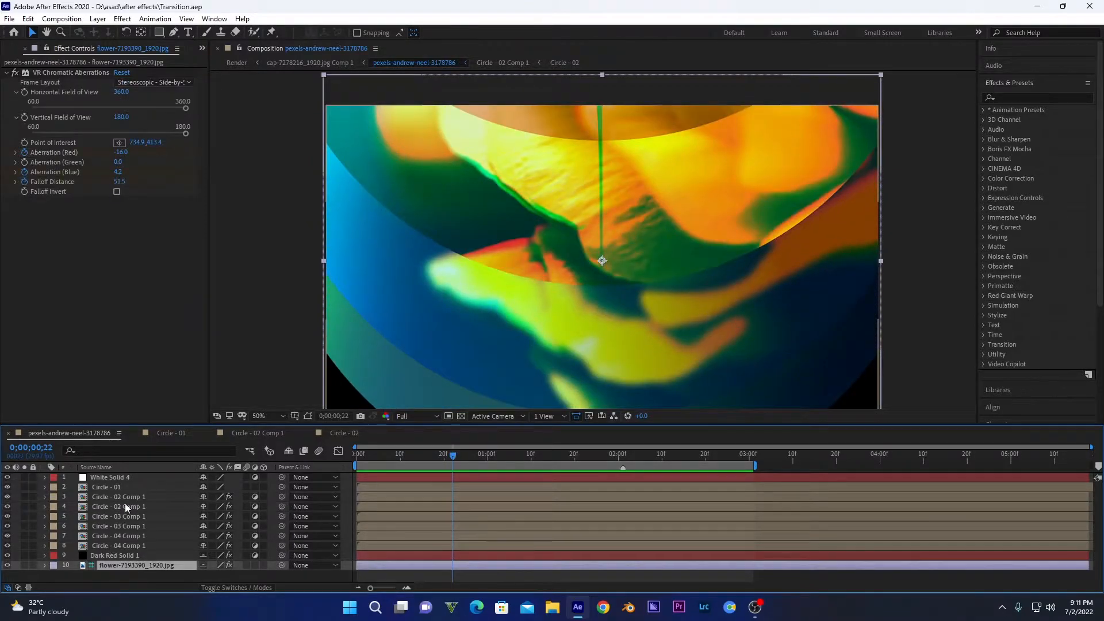
pyautogui.hotkey('ctrl', 'Up')
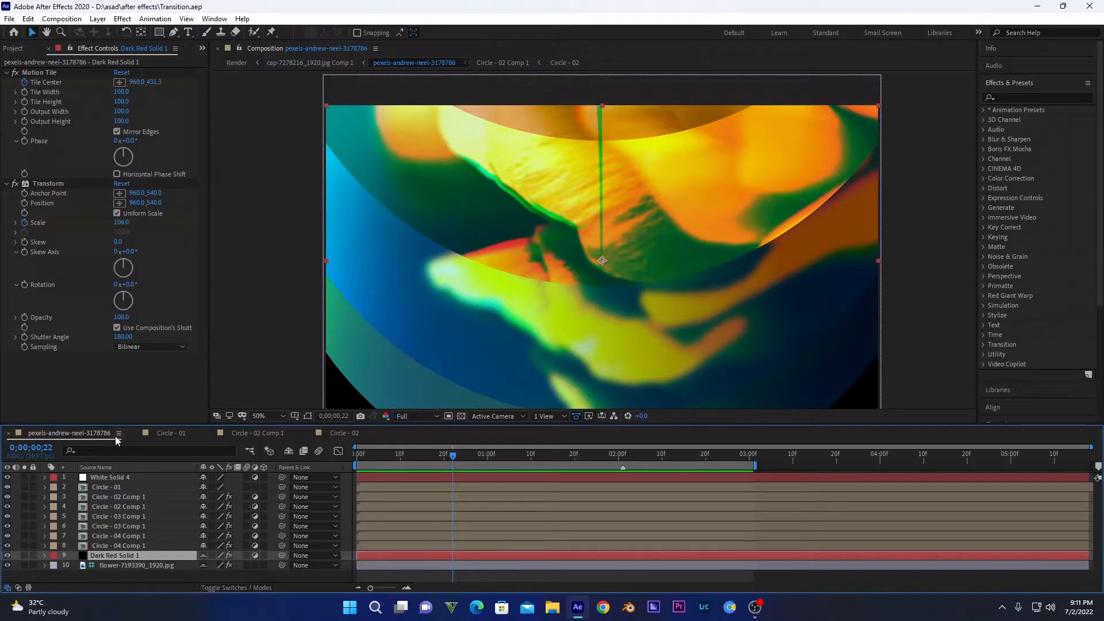
# - Create a new composition named Transition and add flower-7193390_1920.jpg to it as a layer
pyautogui.hotkey('ctrl', 'n')
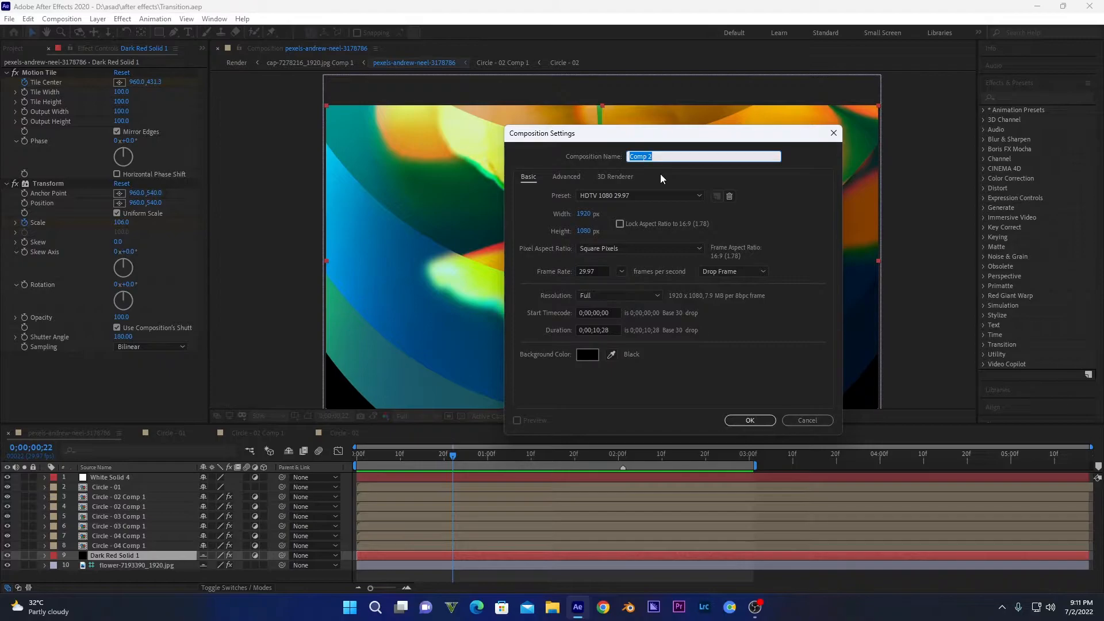
pyautogui.write('Transition')
pyautogui.press('Return')
pyautogui.scroll(1, 66, 242)
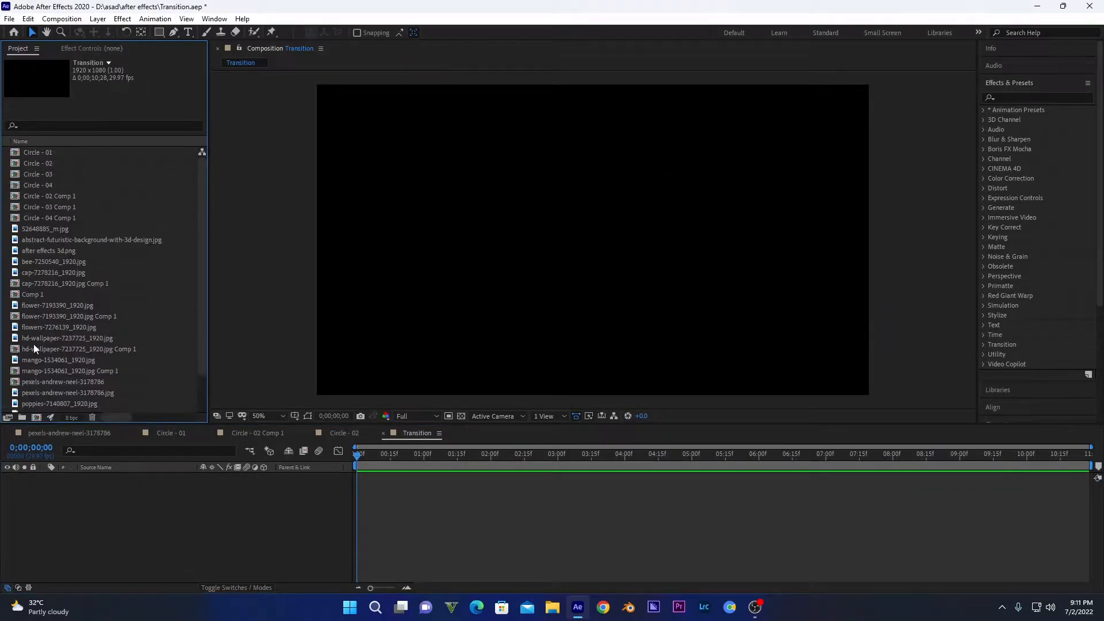
pyautogui.moveTo(38, 261); pyautogui.dragTo(95, 495)
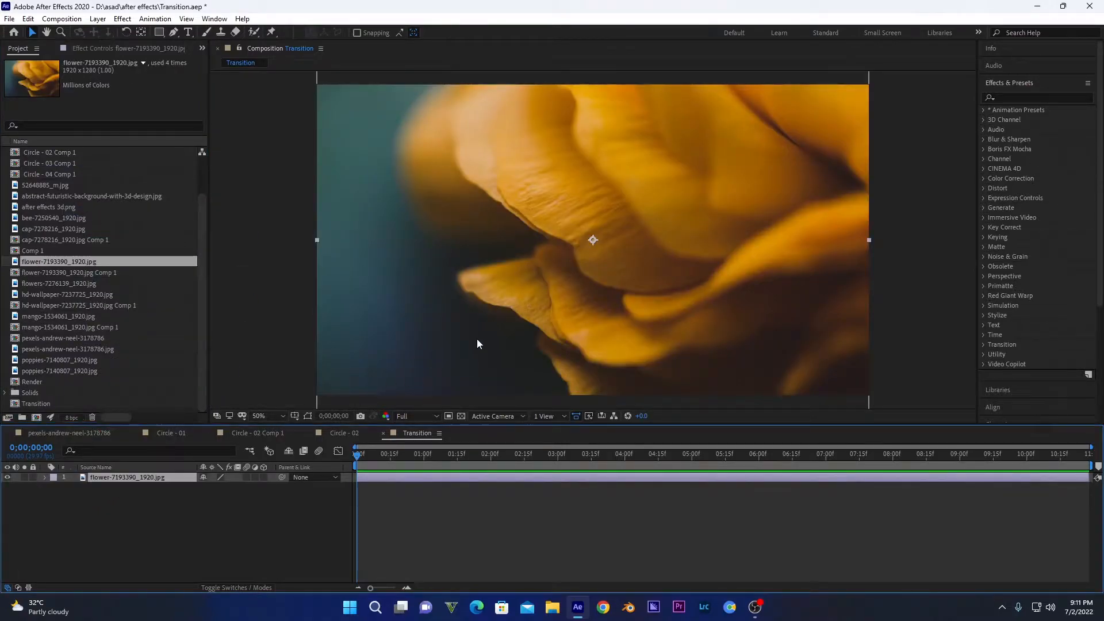
# - Add an adjustment layer above the flower image and apply the Motion Tile effect to it
pyautogui.click(98, 18)
pyautogui.moveTo(266, 35)
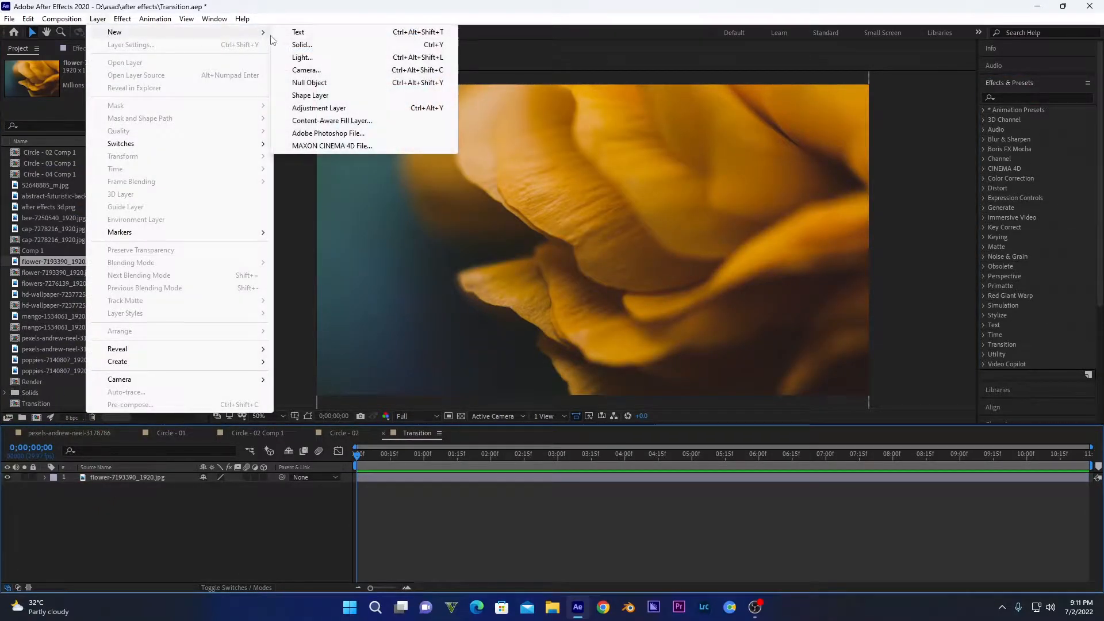
pyautogui.click(316, 110)
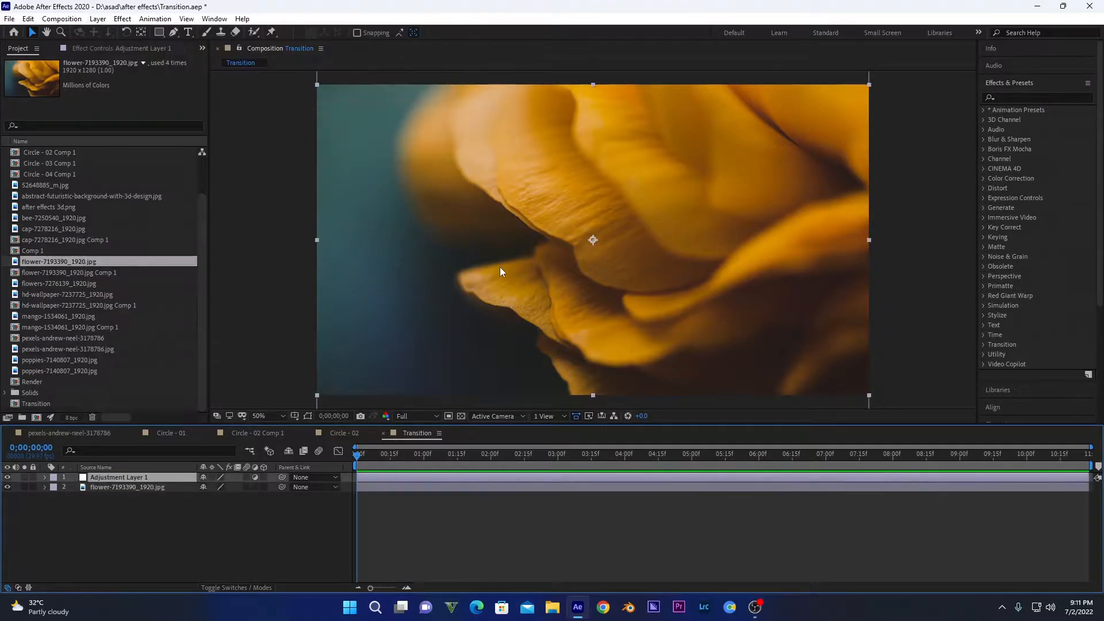
pyautogui.click(1027, 96)
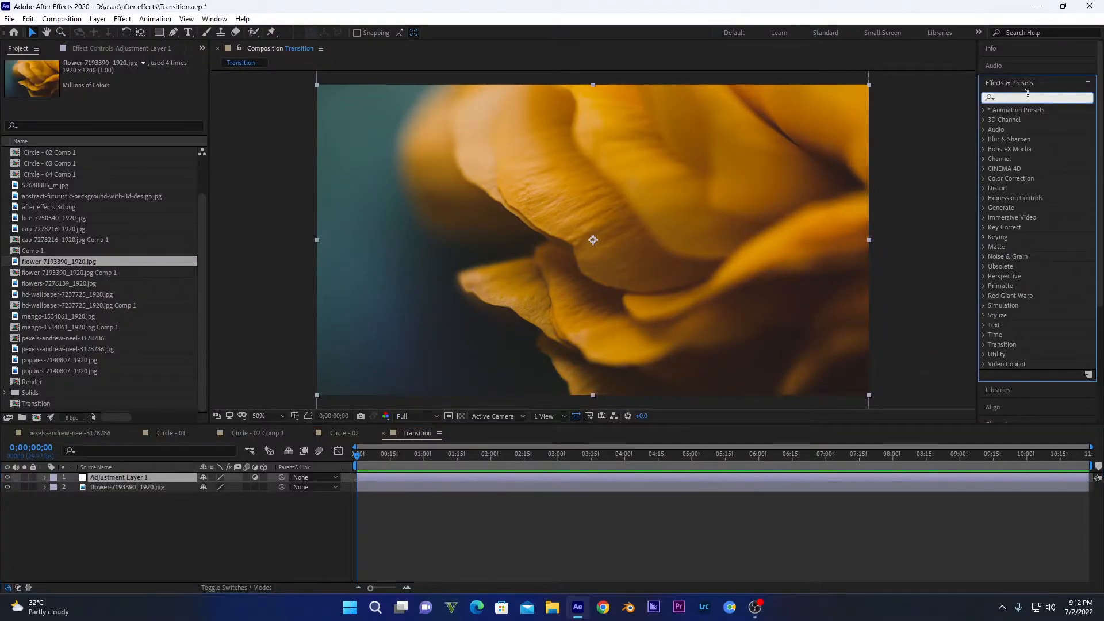
pyautogui.write('motion')
pyautogui.doubleClick(1012, 179)
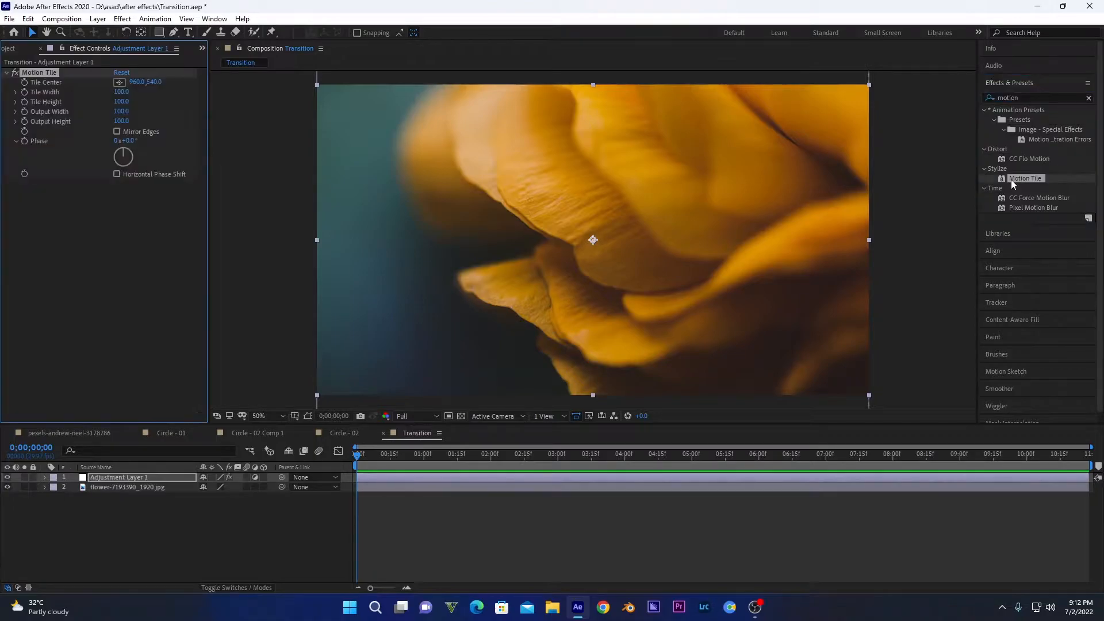
# - Enable Mirror Edges in Motion Tile, try shifting the tile centre vertically, and undo the shifts
pyautogui.click(358, 465)
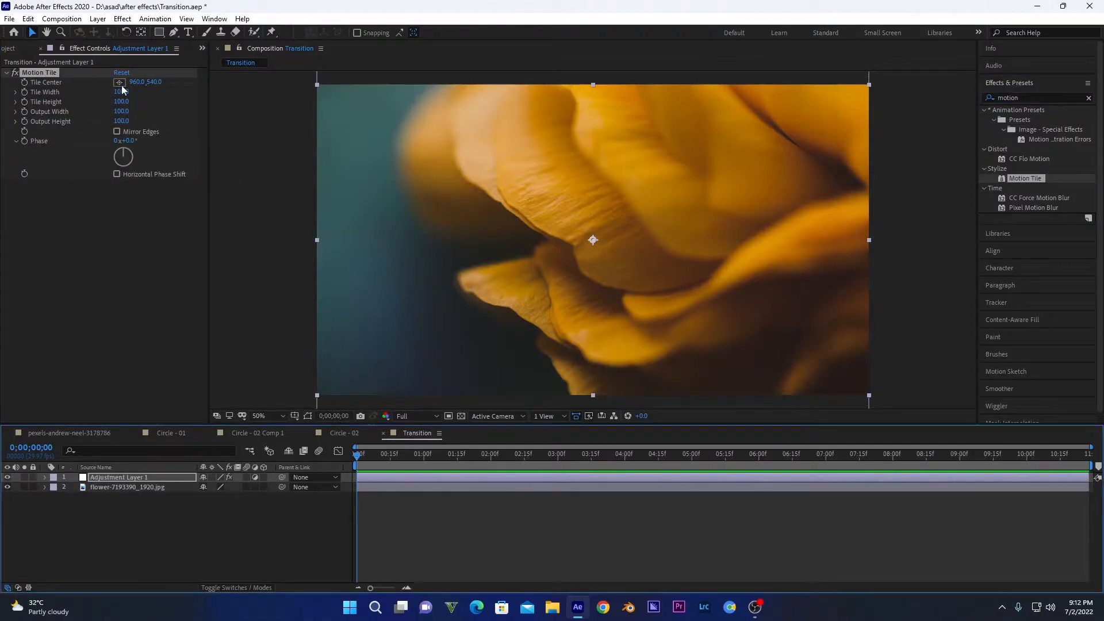
pyautogui.moveTo(150, 82); pyautogui.dragTo(380, 135)
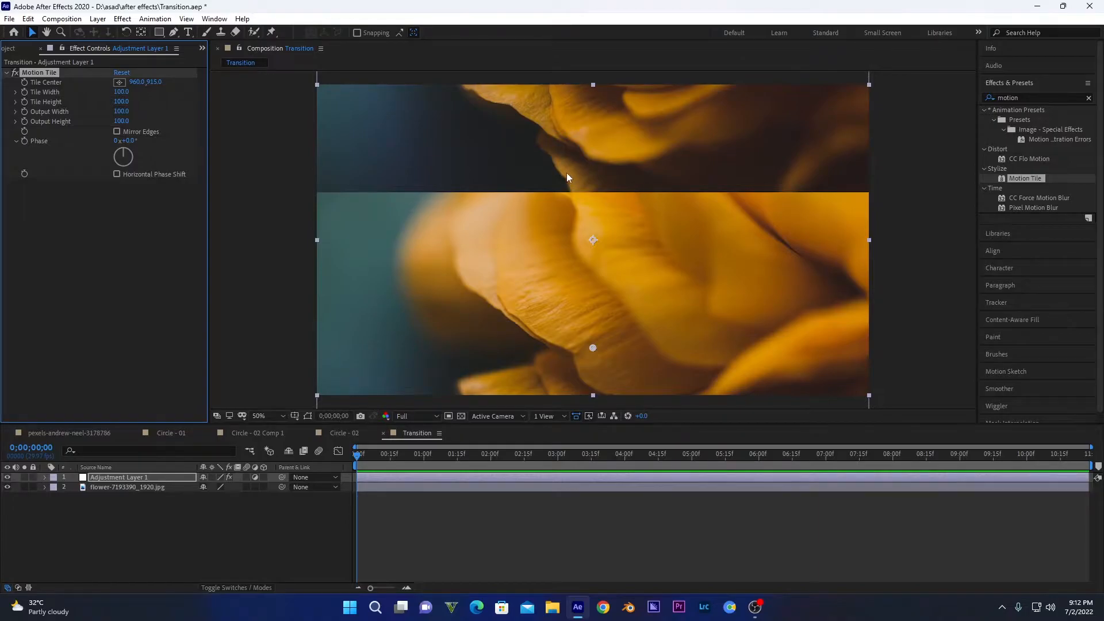
pyautogui.click(117, 132)
pyautogui.moveTo(152, 82); pyautogui.dragTo(327, 90)
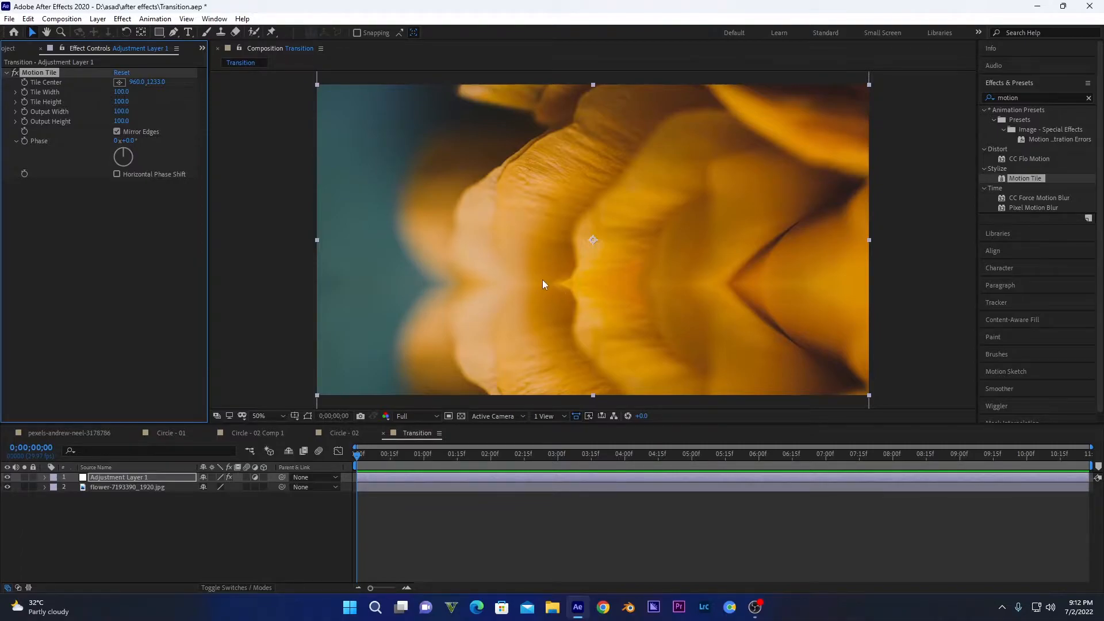
pyautogui.moveTo(158, 82); pyautogui.dragTo(17, 86)
pyautogui.hotkey('ctrl', 'z')
pyautogui.hotkey('ctrl', 'z')
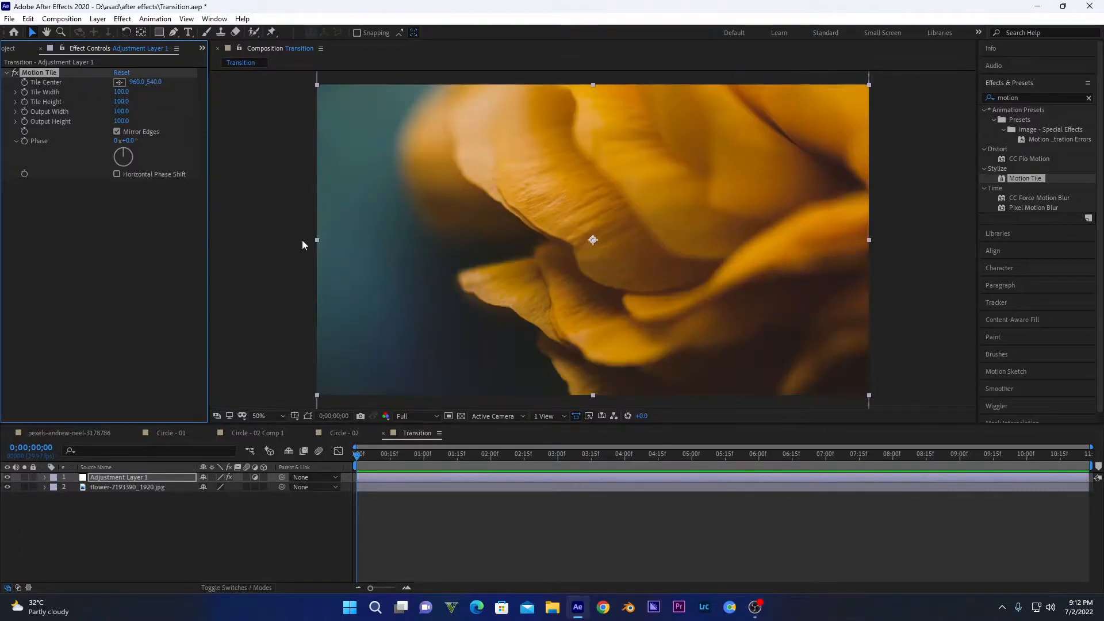
# - Keyframe Motion Tile's Tile Center at 960, 540 at 2 seconds and at 960, 0 at the start, and preview the motion
pyautogui.moveTo(361, 457); pyautogui.dragTo(488, 458)
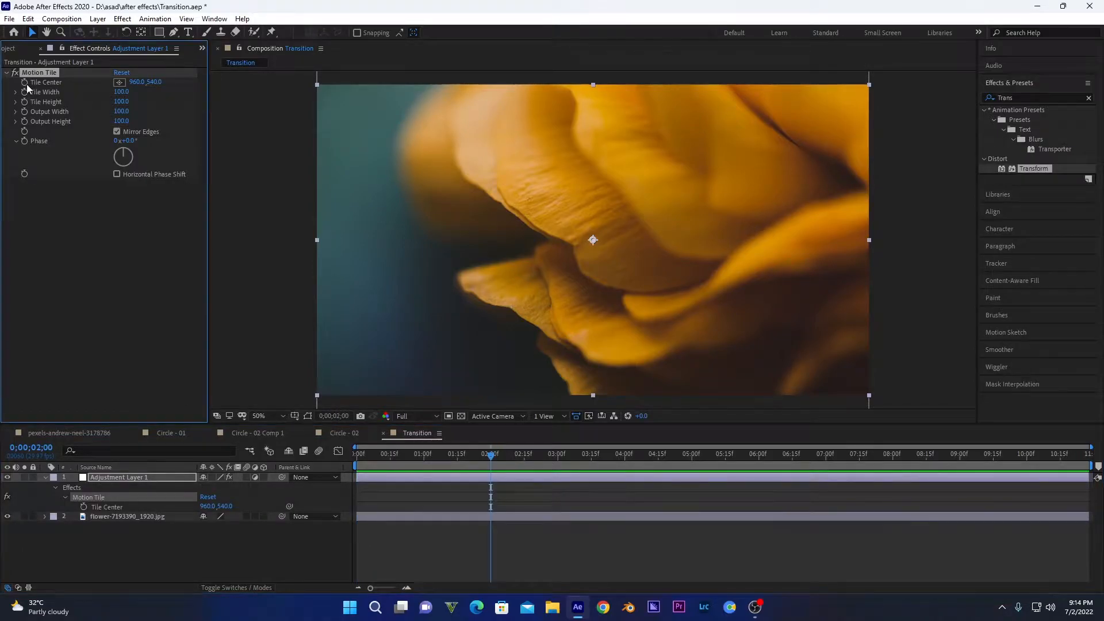
pyautogui.click(24, 83)
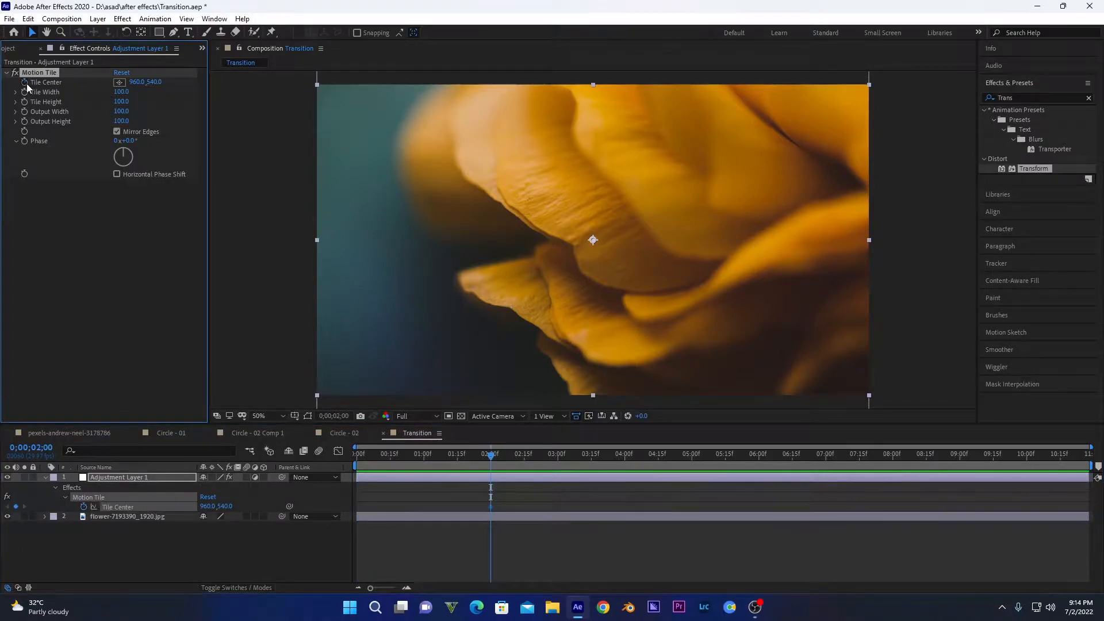
pyautogui.moveTo(402, 456); pyautogui.dragTo(356, 455)
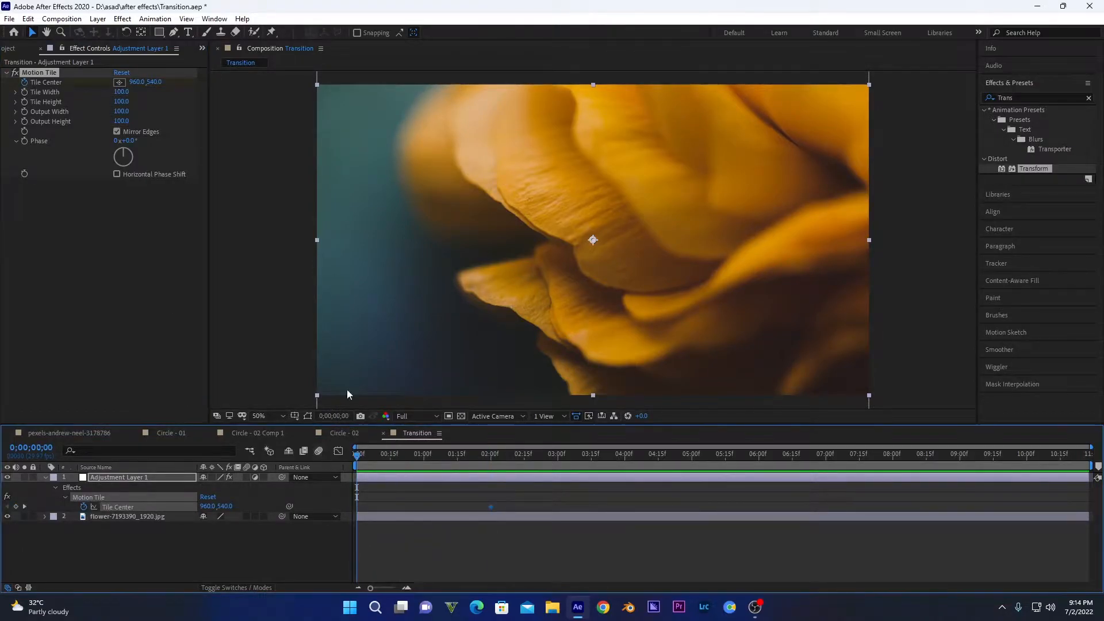
pyautogui.moveTo(156, 86); pyautogui.dragTo(151, 83)
pyautogui.click(156, 82)
pyautogui.write('0')
pyautogui.press('Return')
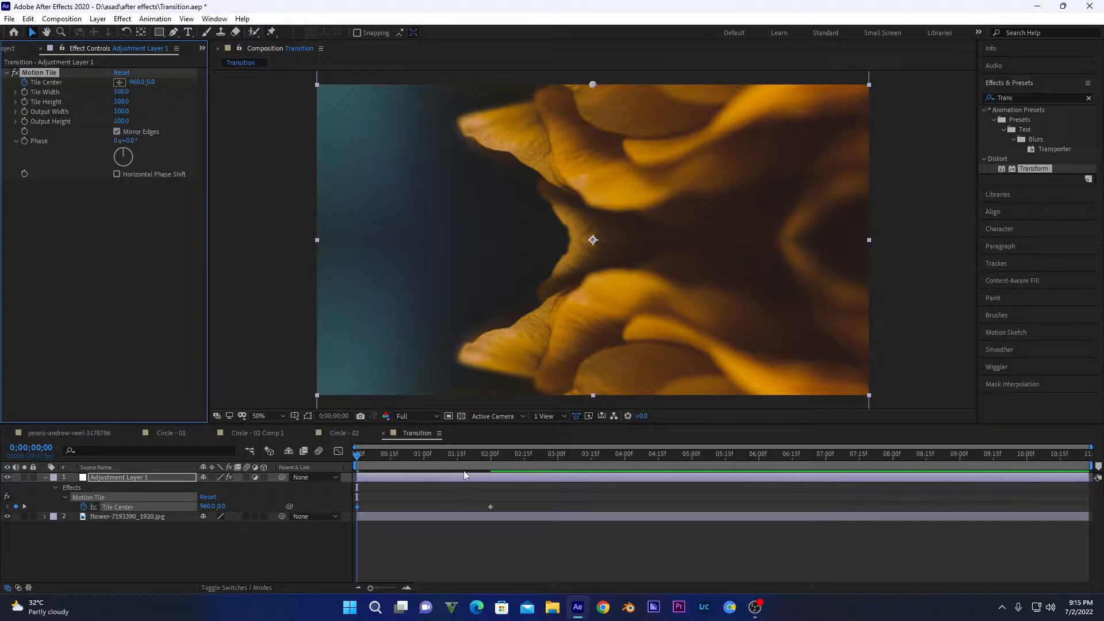
pyautogui.press('space')
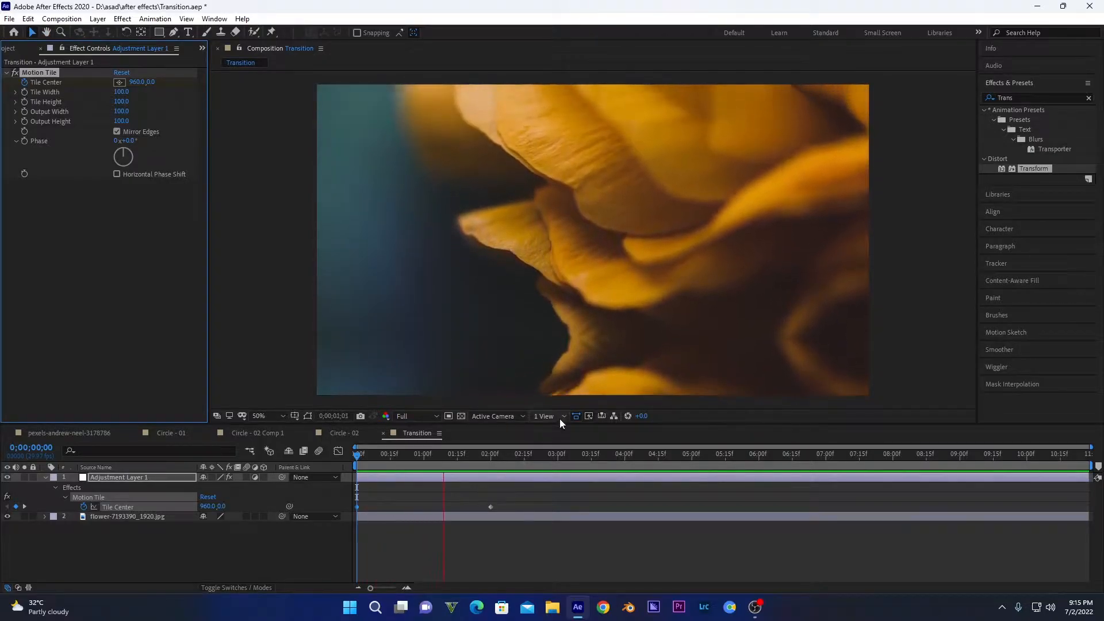
# - Apply Easy Ease to both Tile Center keyframes and preview the animation from the start
pyautogui.click(537, 499)
pyautogui.moveTo(527, 501); pyautogui.dragTo(353, 509)
pyautogui.rightClick(490, 507)
pyautogui.moveTo(524, 499)
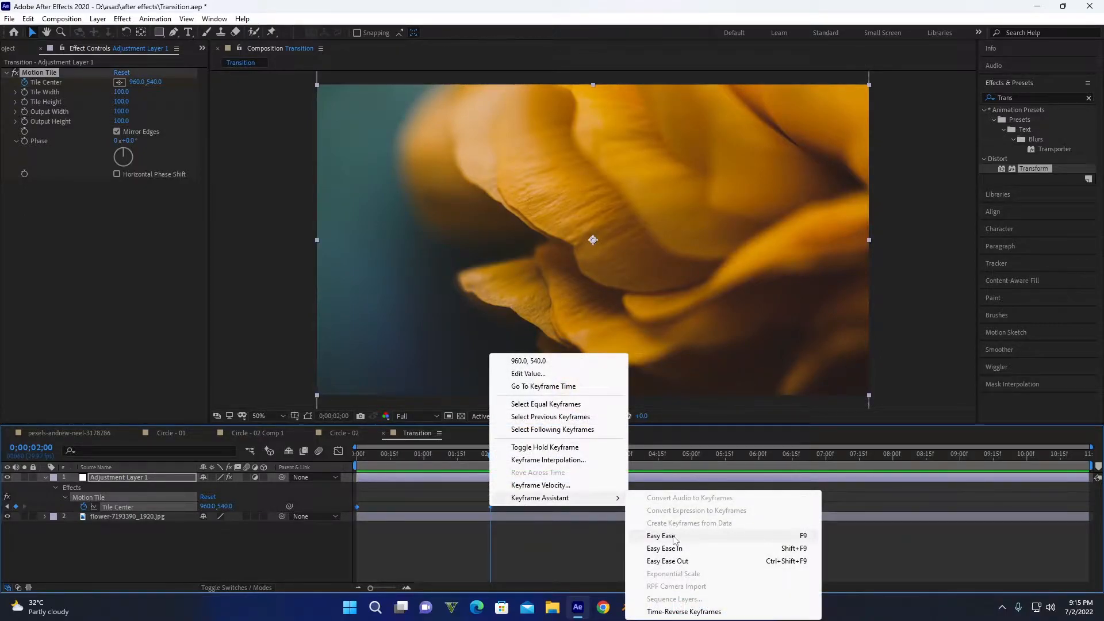
pyautogui.click(704, 541)
pyautogui.press('Home')
pyautogui.press('space')
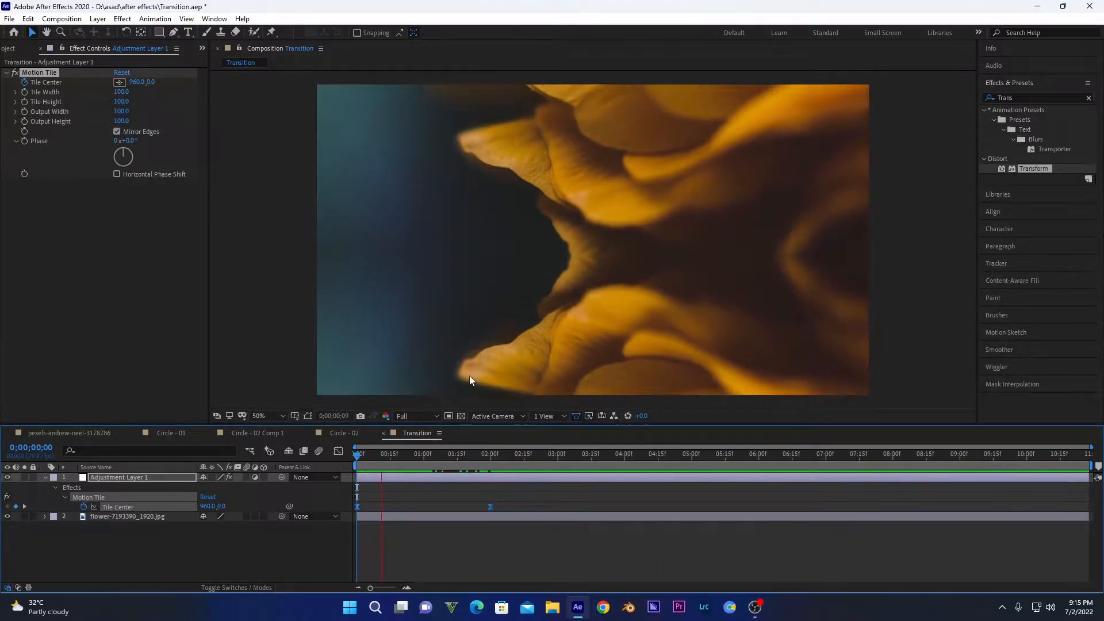
# - In the Tile Center speed graph, extend the last keyframe's influence handle back to about 1 second, preview the motion, and close the graph
pyautogui.click(338, 451)
pyautogui.click(338, 451)
pyautogui.click(338, 451)
pyautogui.click(593, 575)
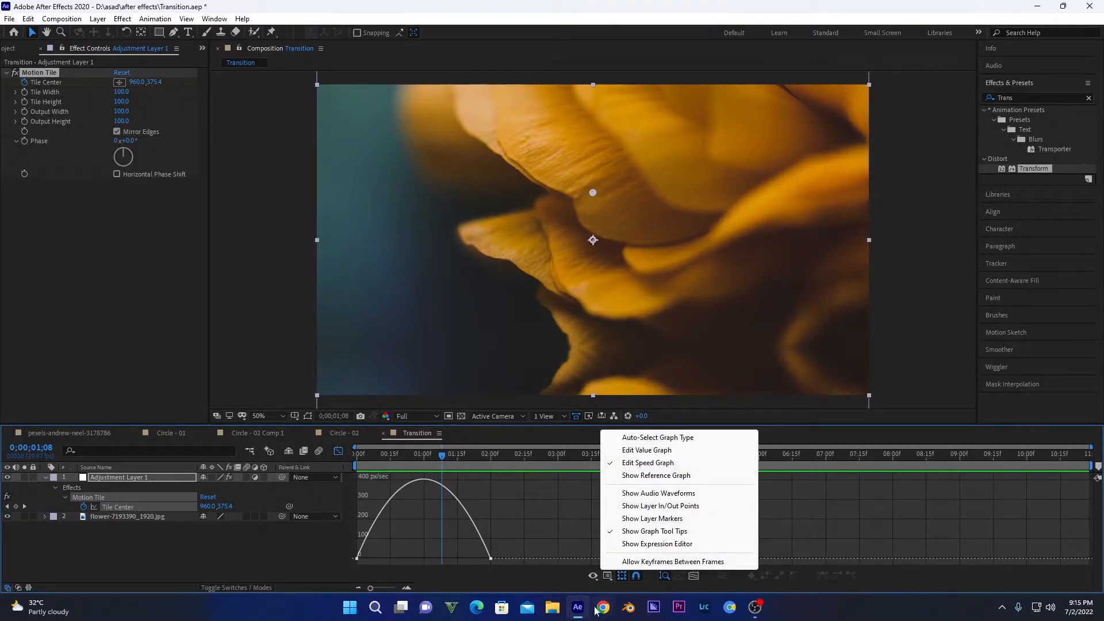
pyautogui.click(485, 562)
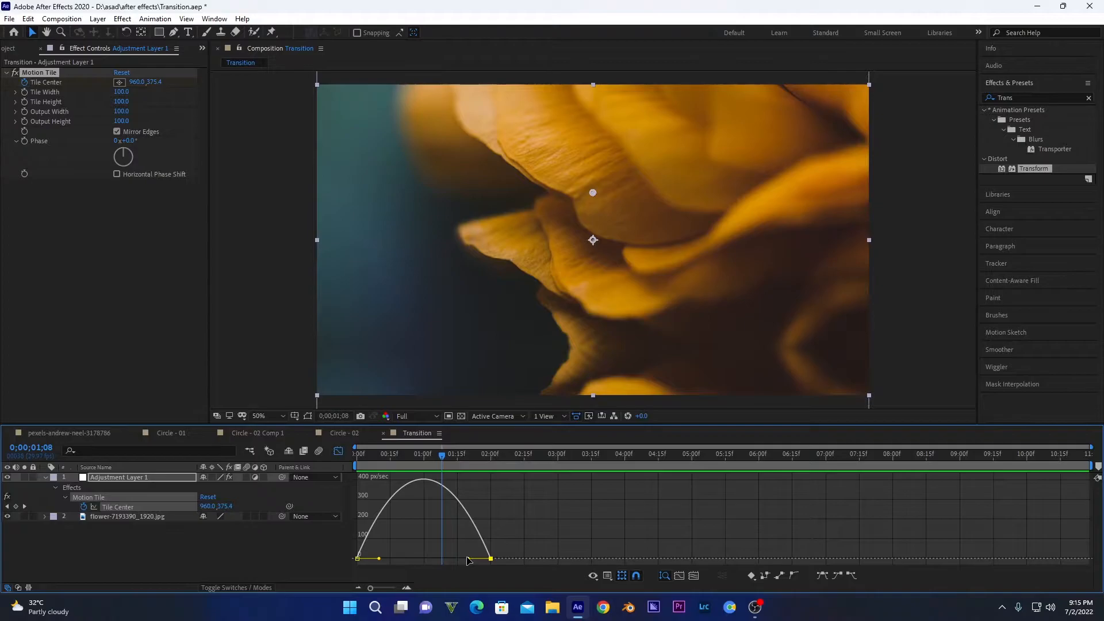
pyautogui.moveTo(467, 558); pyautogui.dragTo(423, 558)
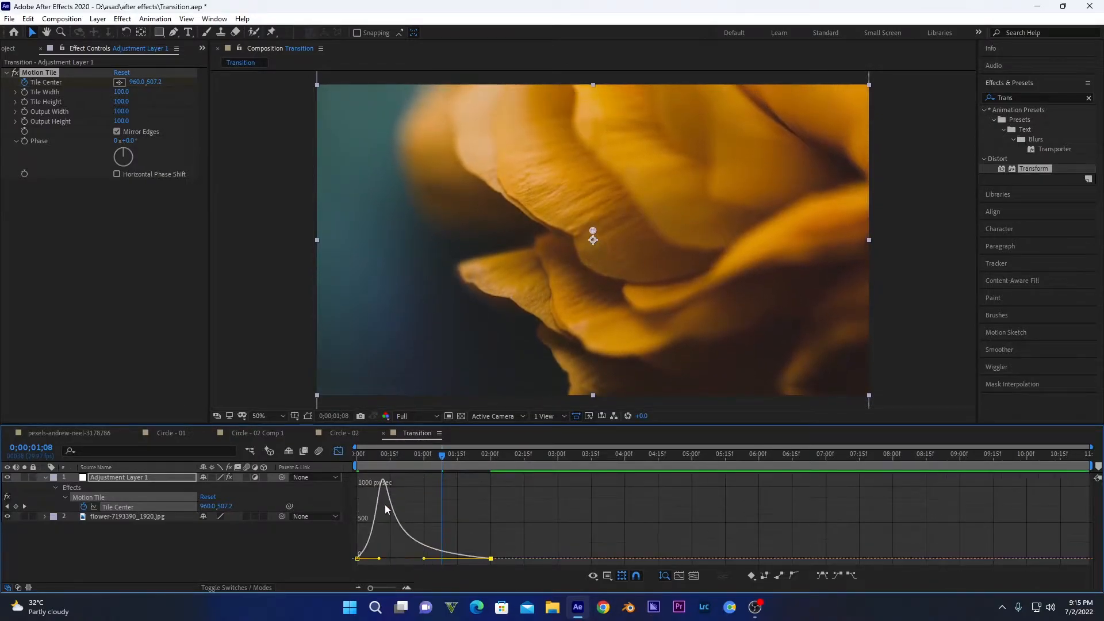
pyautogui.moveTo(384, 459); pyautogui.dragTo(338, 457)
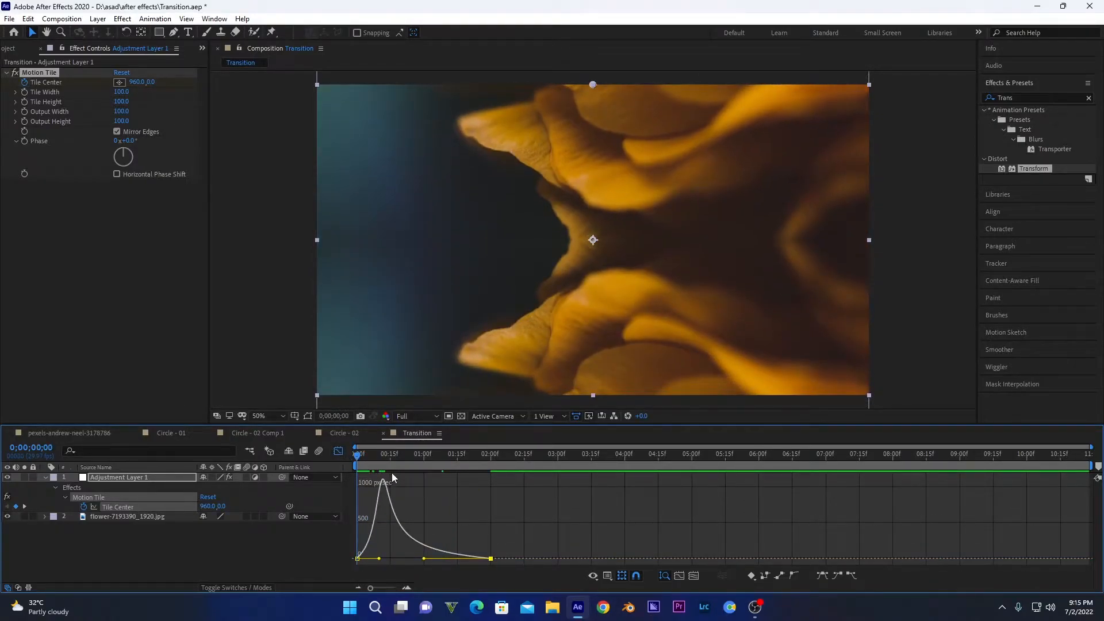
pyautogui.press('space')
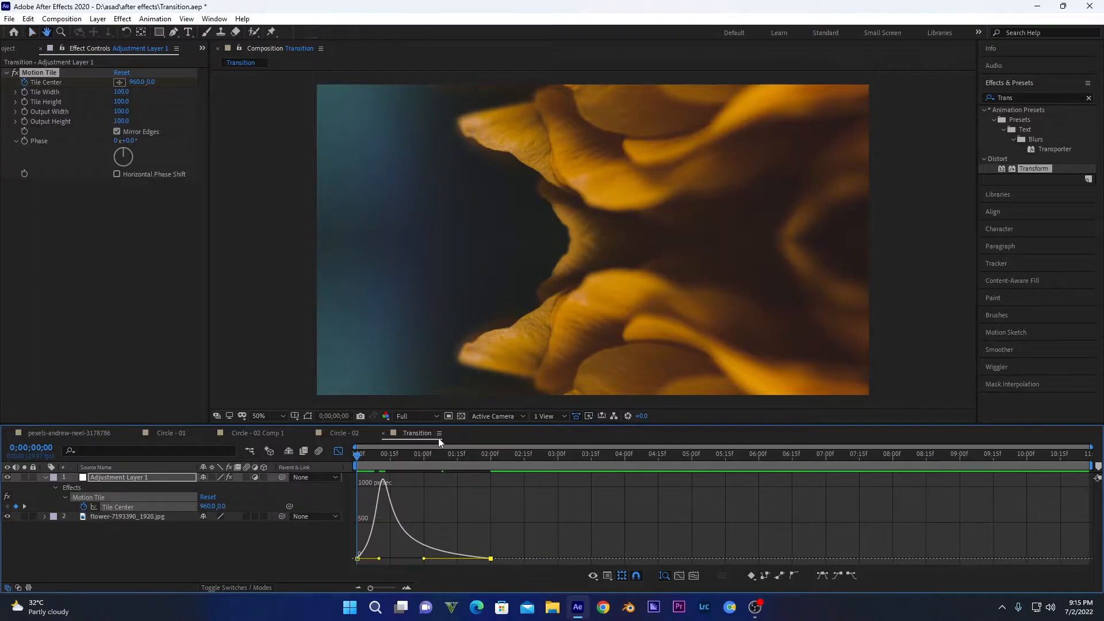
pyautogui.press('space')
pyautogui.click(338, 451)
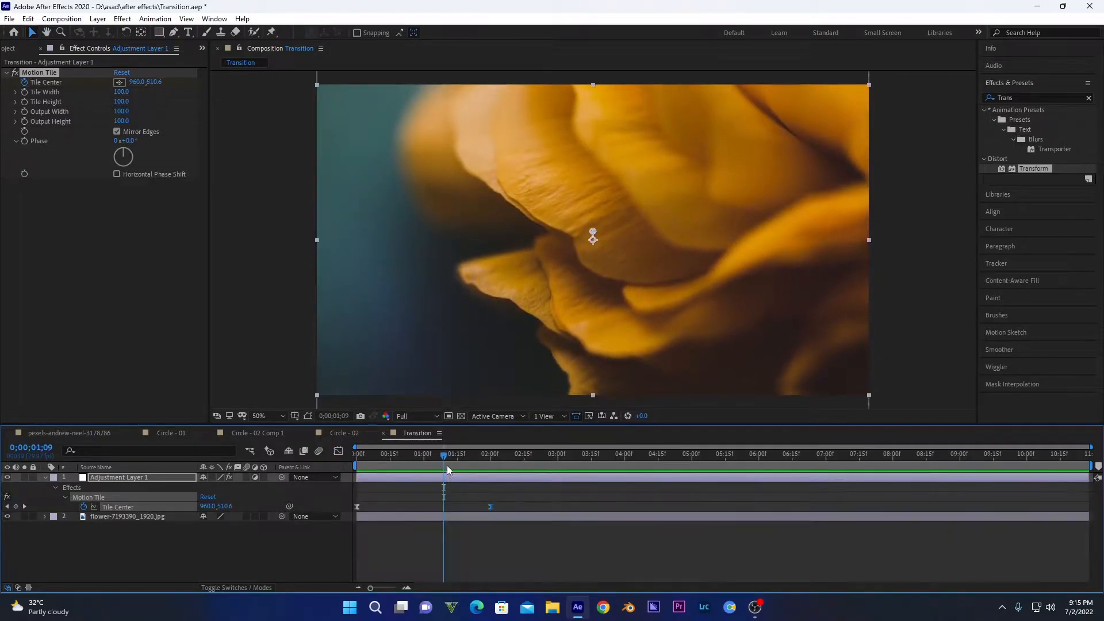
# - Search the effects for "Trans" and apply the Transform effect to the adjustment layer
pyautogui.click(1033, 98)
pyautogui.write('Trans')
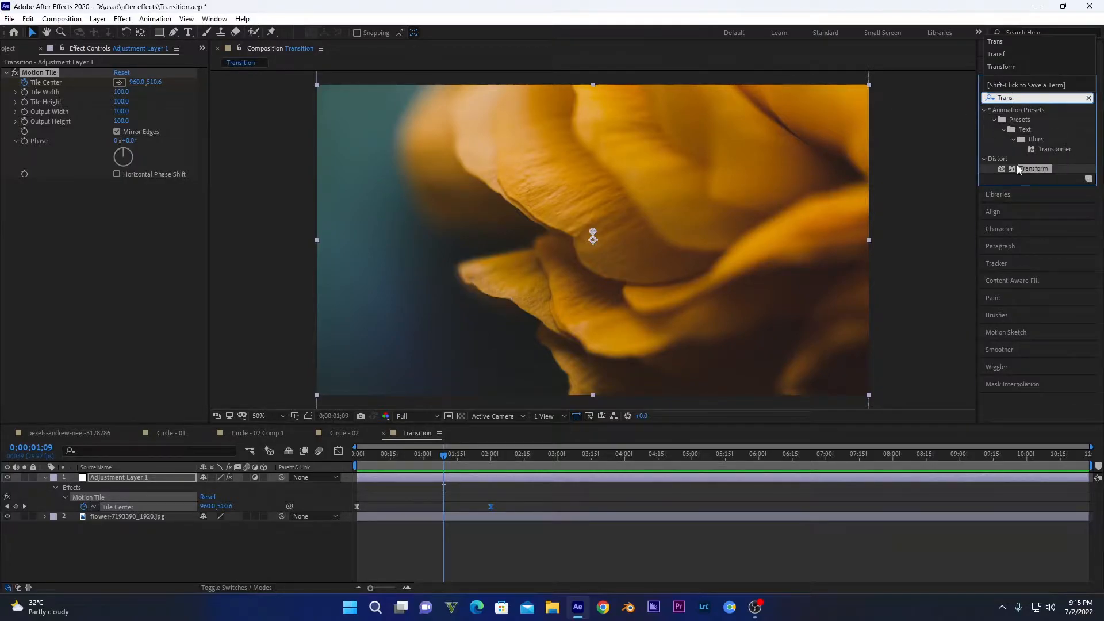
pyautogui.doubleClick(1018, 168)
pyautogui.press('Home')
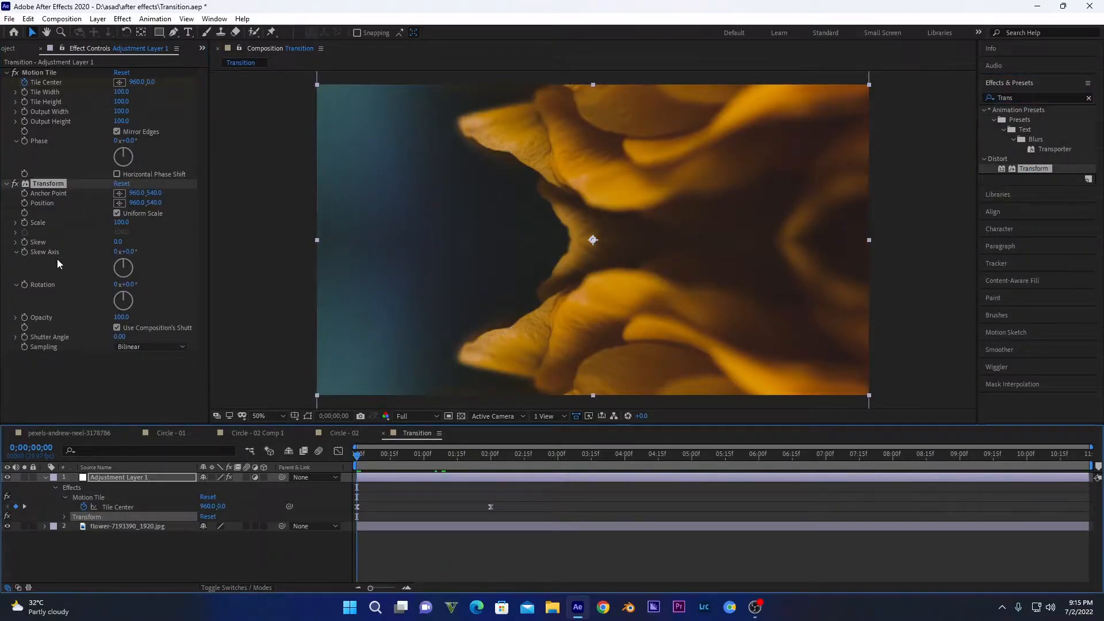
# - Keyframe the Transform effect's Scale at 130 at the start and at 100 at 2 seconds
pyautogui.click(121, 222)
pyautogui.write('130')
pyautogui.press('Return')
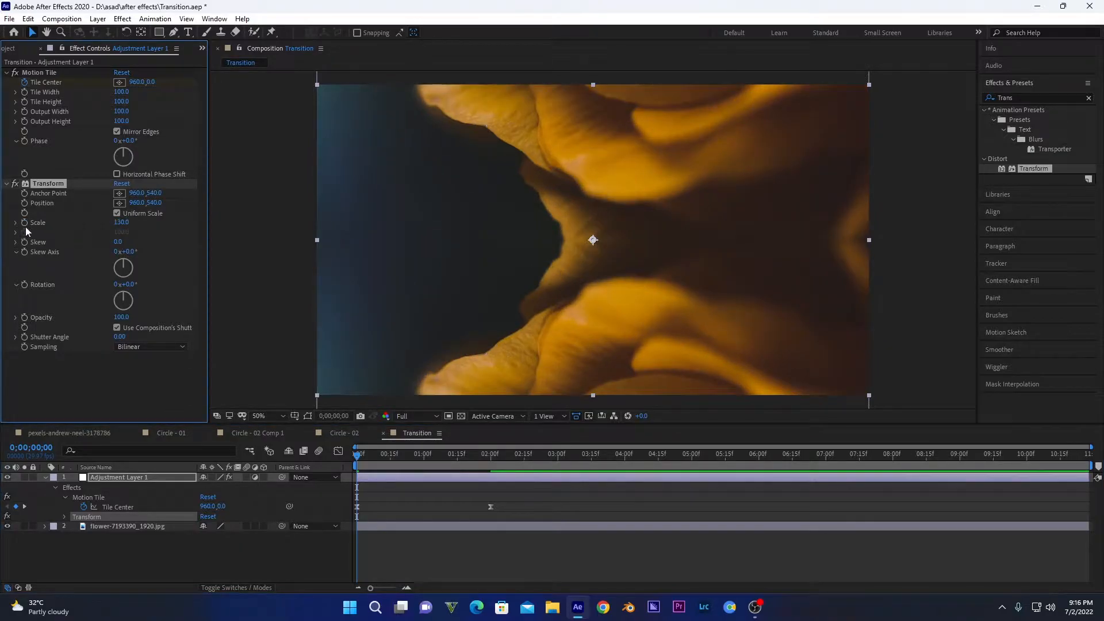
pyautogui.click(24, 223)
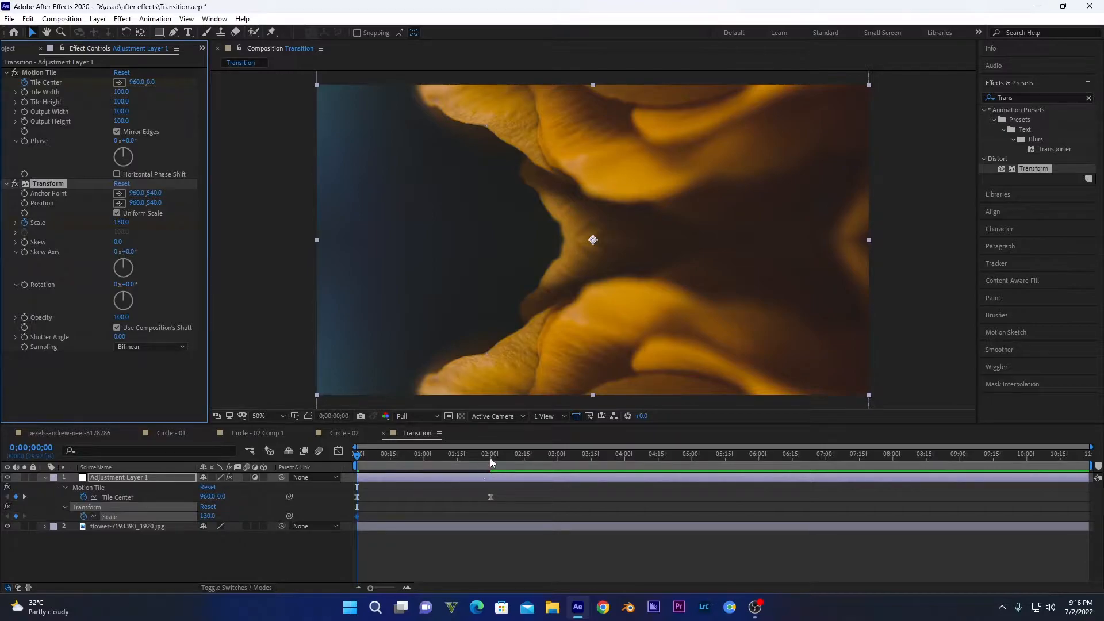
pyautogui.click(489, 454)
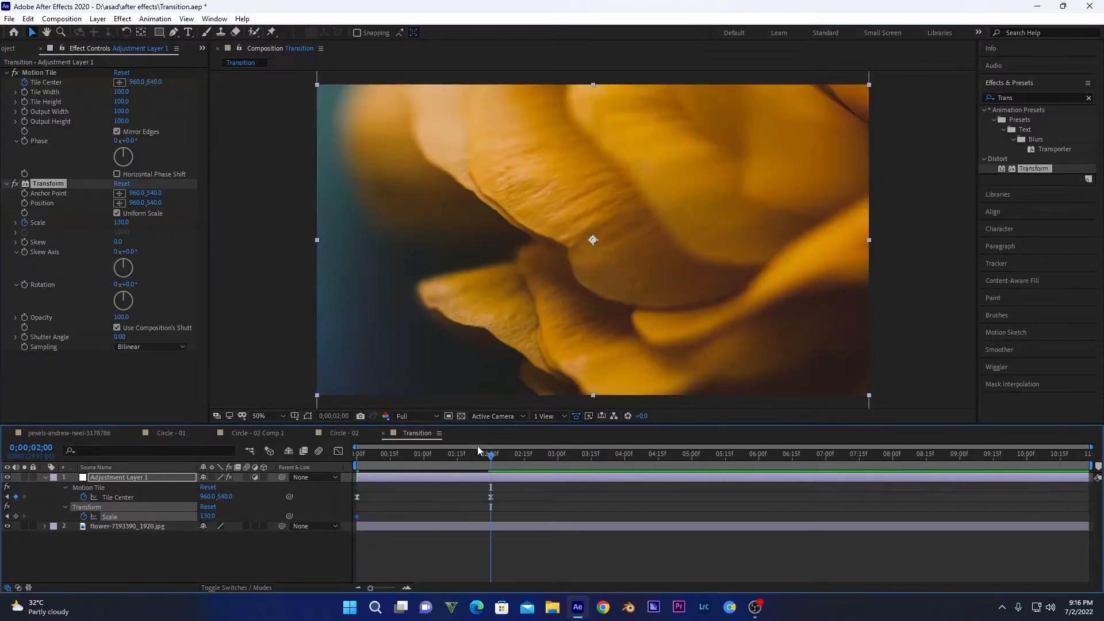
pyautogui.click(121, 223)
pyautogui.write('1')
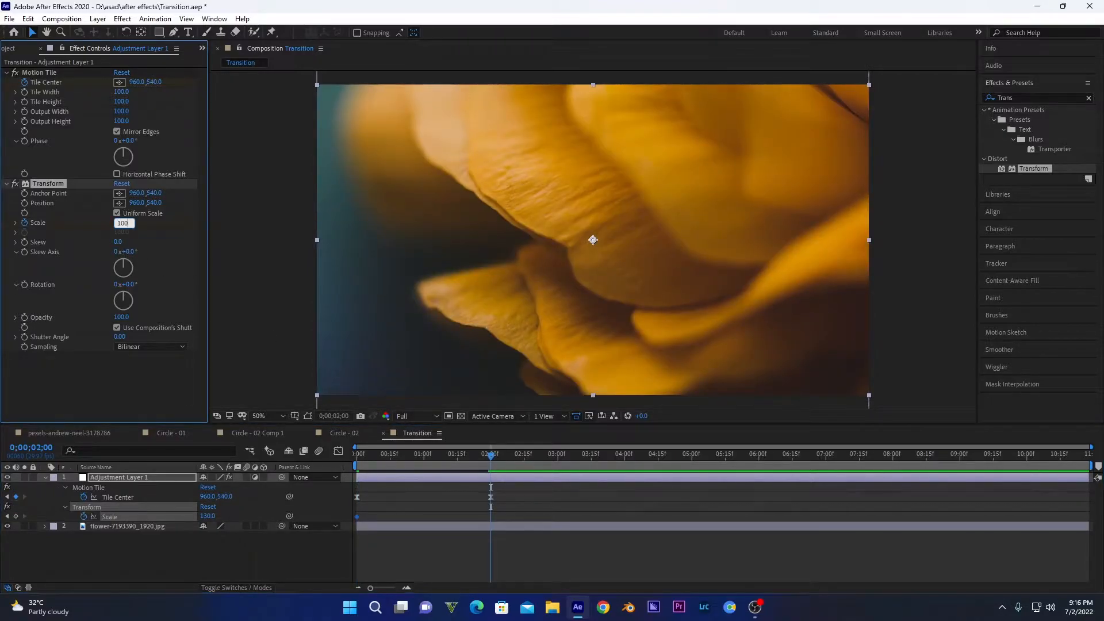
pyautogui.write('00')
pyautogui.press('Return')
# - Apply Easy Ease to both Transform Scale keyframes and open their speed graph
pyautogui.click(385, 478)
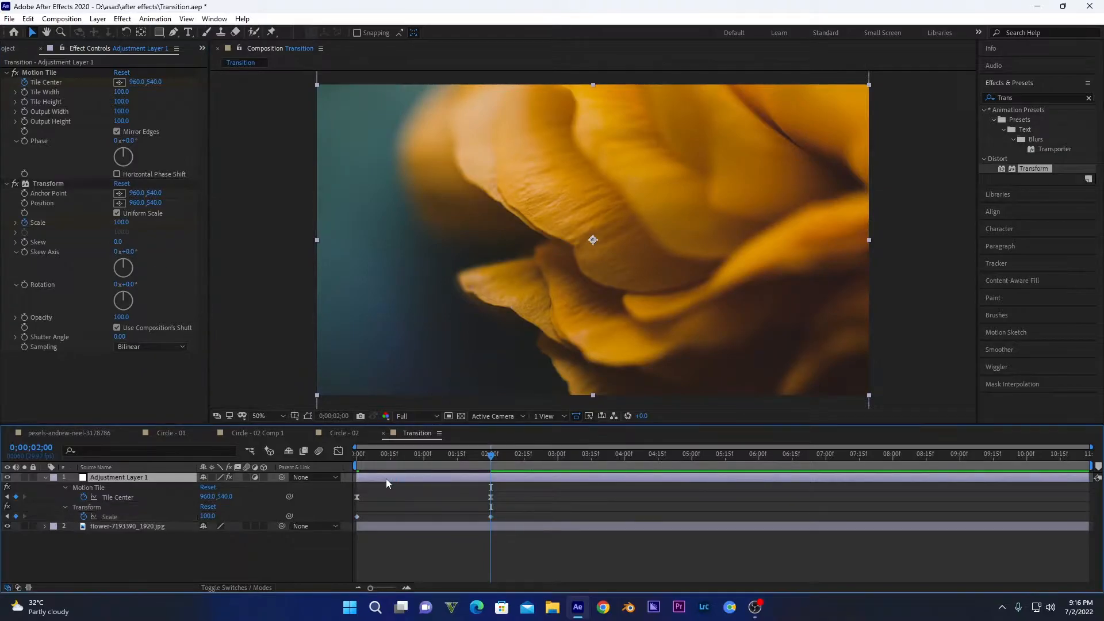
pyautogui.press('u')
pyautogui.press('u')
pyautogui.moveTo(524, 536); pyautogui.dragTo(349, 538)
pyautogui.rightClick(490, 536)
pyautogui.moveTo(566, 529)
pyautogui.click(671, 453)
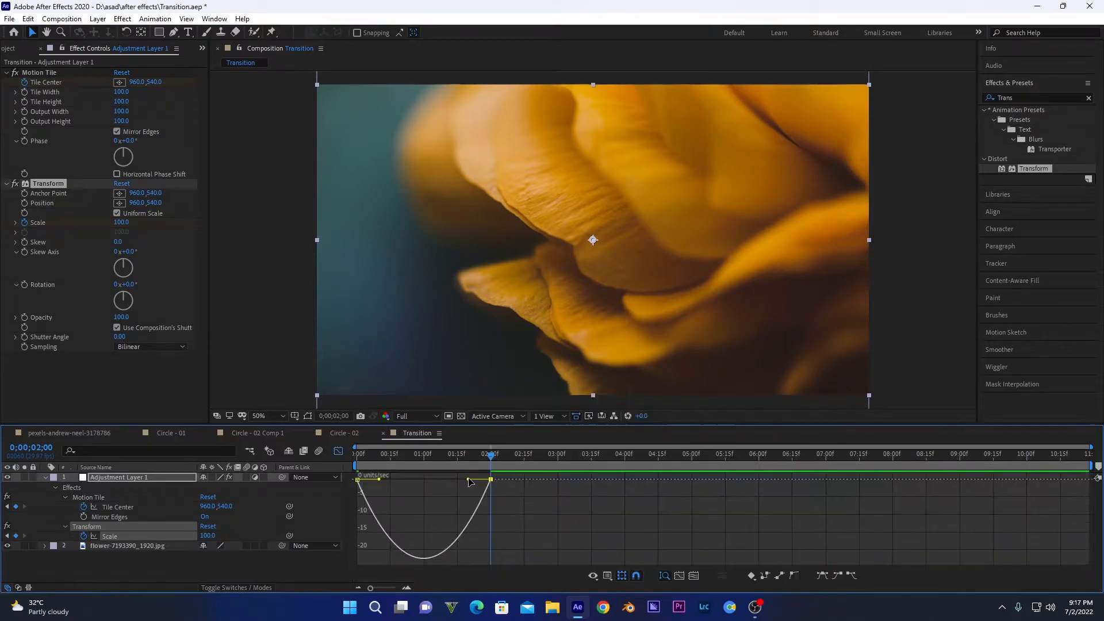
# - Extend the last Scale keyframe's influence handle back to about 1 second, close the graph, and preview from the start
pyautogui.moveTo(469, 478); pyautogui.dragTo(389, 478)
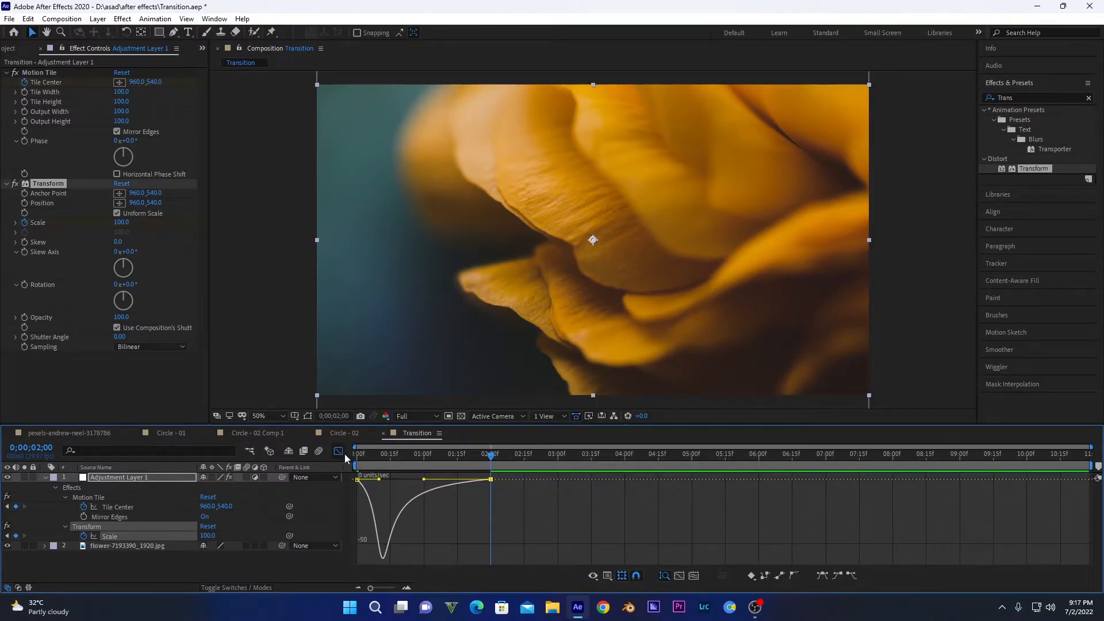
pyautogui.click(338, 451)
pyautogui.press('Home')
pyautogui.press('space')
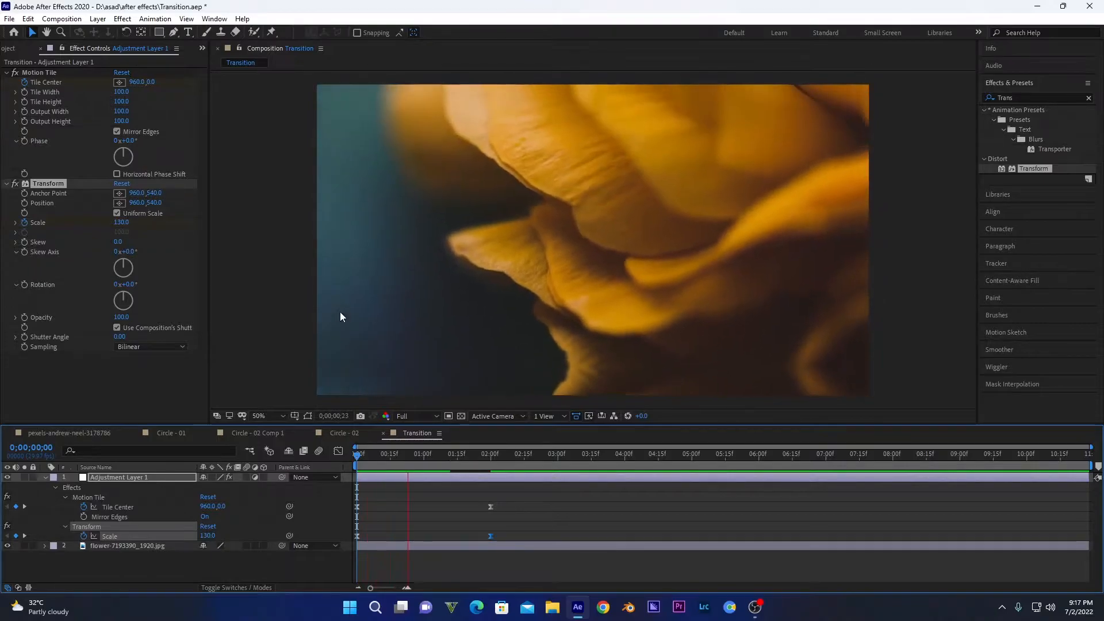
pyautogui.press('space')
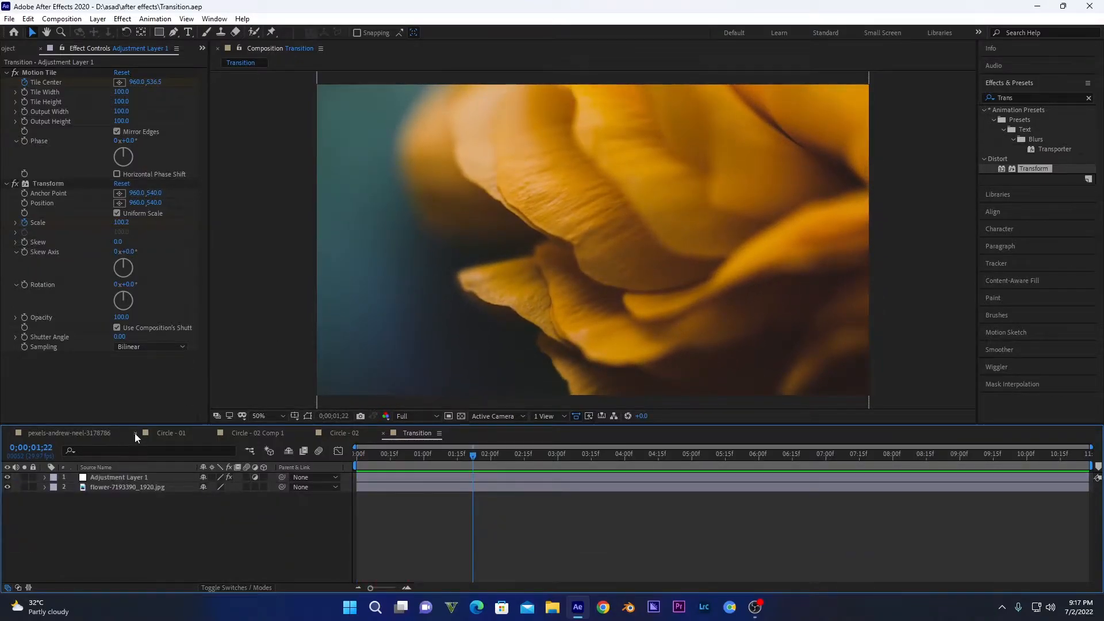
# - Close all other open compositions except Transition and start a new 1920 x 1080 composition named First Frame
pyautogui.click(134, 432)
pyautogui.click(135, 433)
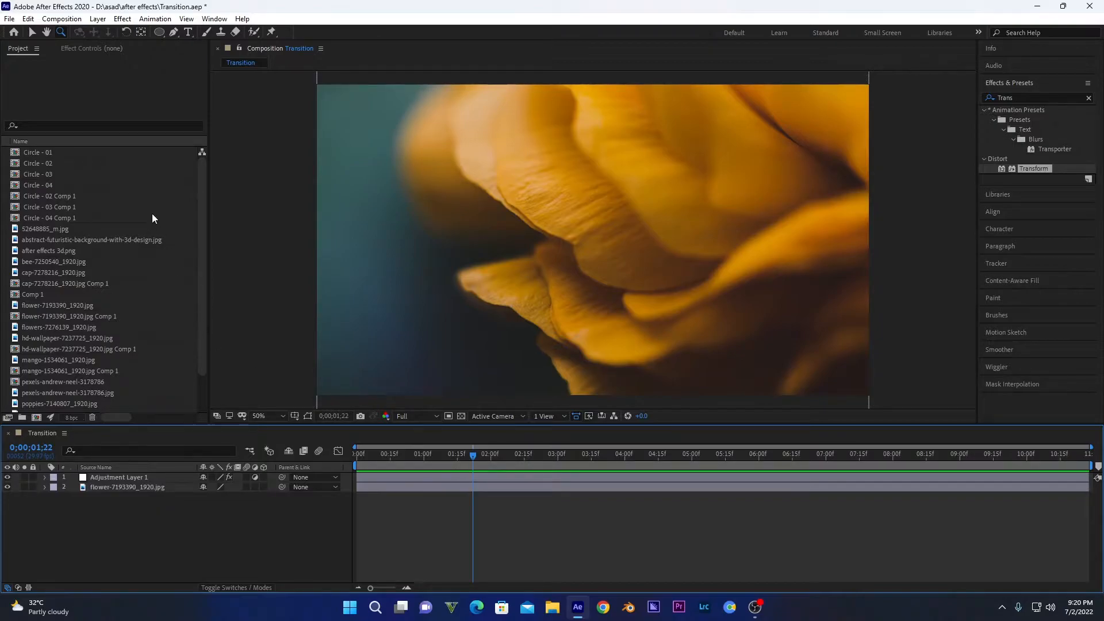
pyautogui.hotkey('ctrl', 'n')
pyautogui.write('First f')
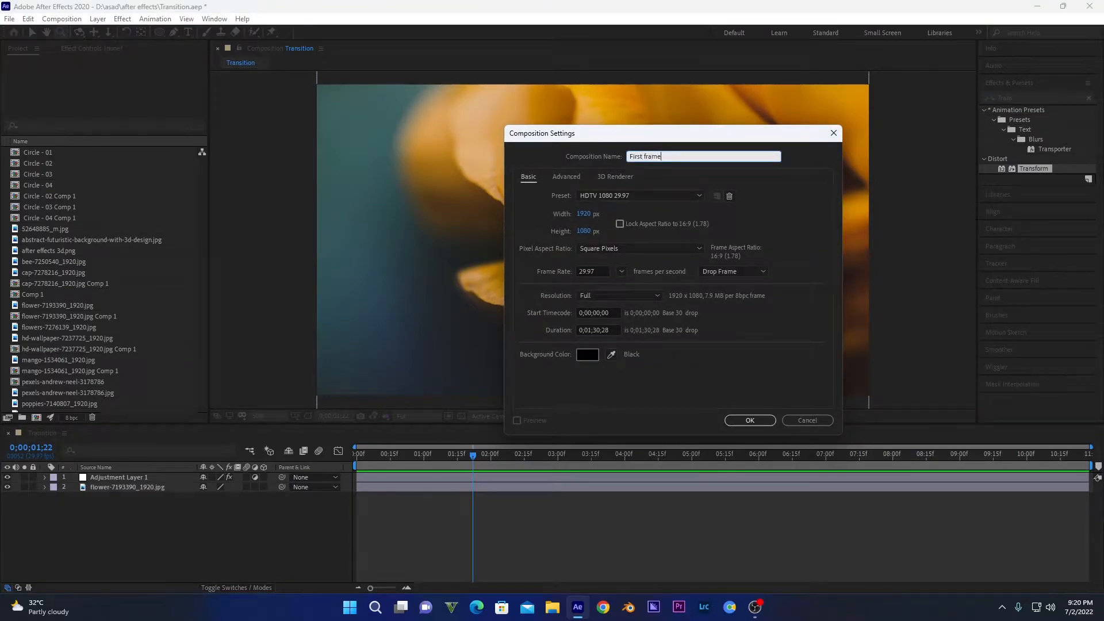
pyautogui.write('rame')
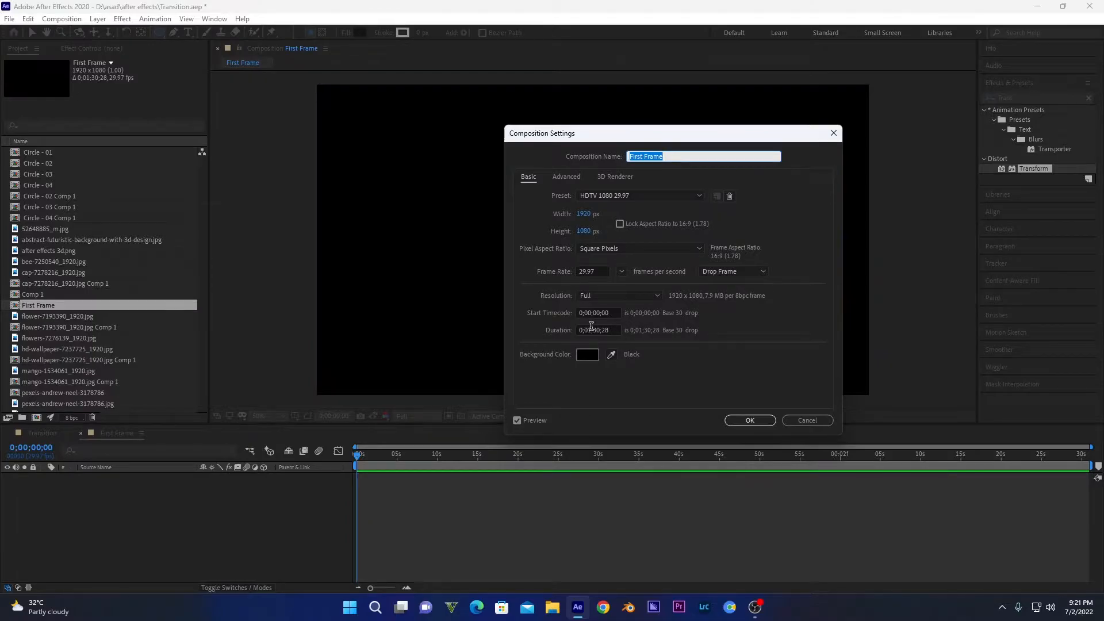
# - Set the First Frame composition's duration to 0;00;05;28
pyautogui.click(591, 326)
pyautogui.press('BackSpace')
pyautogui.press('BackSpace')
pyautogui.press('BackSpace')
pyautogui.press('BackSpace')
pyautogui.write('5')
pyautogui.click(759, 422)
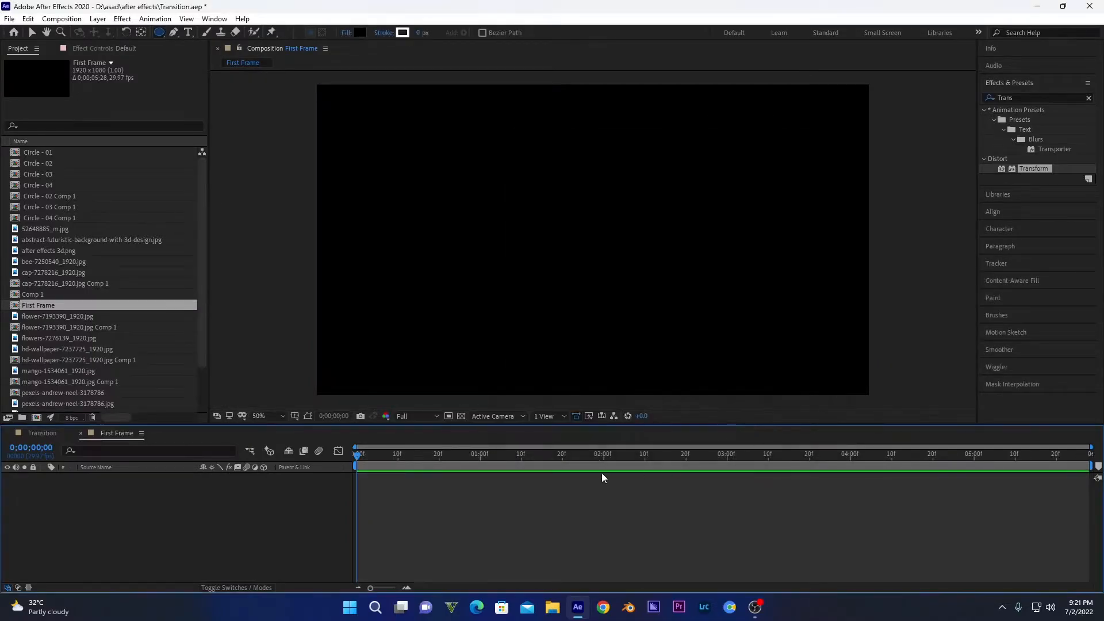
# - With the Title/Action Safe guides on, draw a black circle from the centre that covers the whole frame, and show the transparency grid
pyautogui.moveTo(1090, 446); pyautogui.dragTo(716, 451)
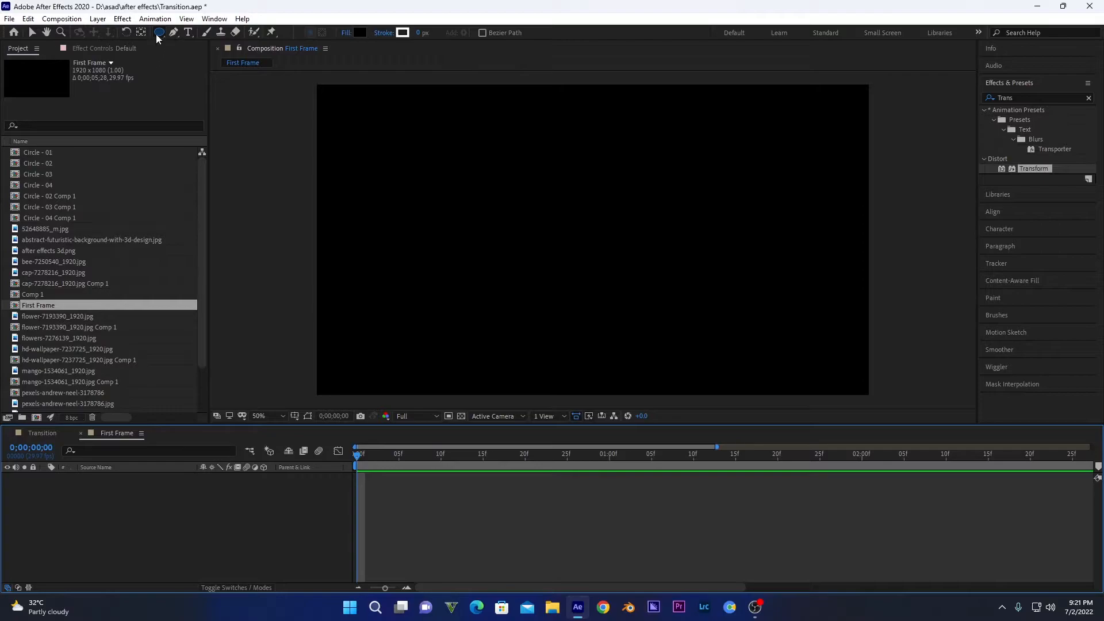
pyautogui.click(308, 416)
pyautogui.click(328, 426)
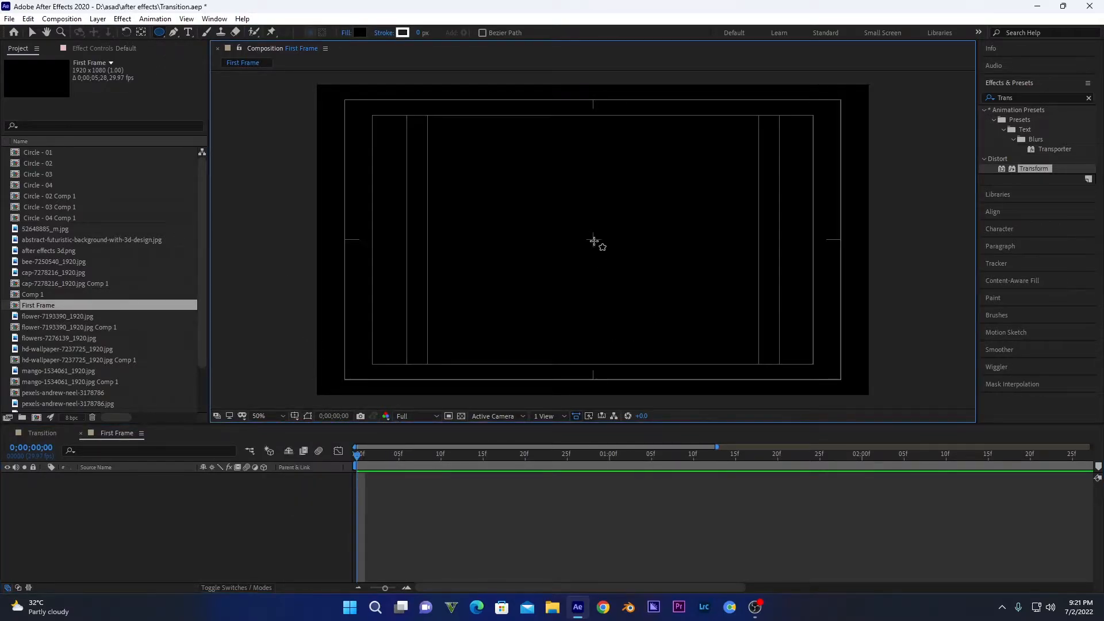
pyautogui.moveTo(592, 239)
pyautogui.mouseDown()
pyautogui.moveTo(770, 384)
pyautogui.moveTo(921, 458)
pyautogui.mouseUp()
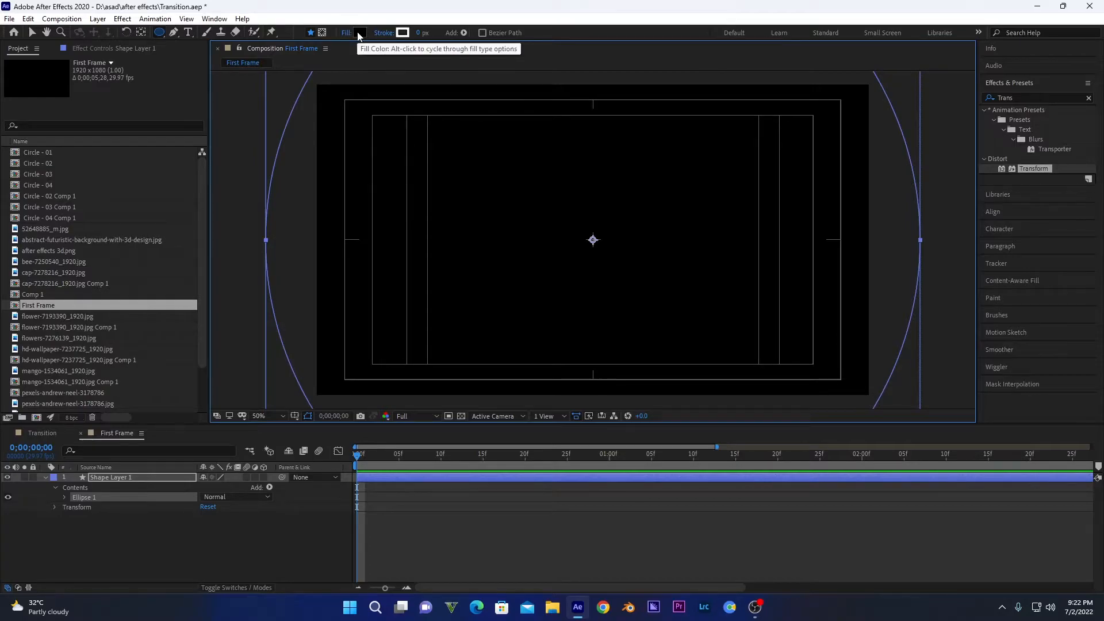
pyautogui.click(461, 416)
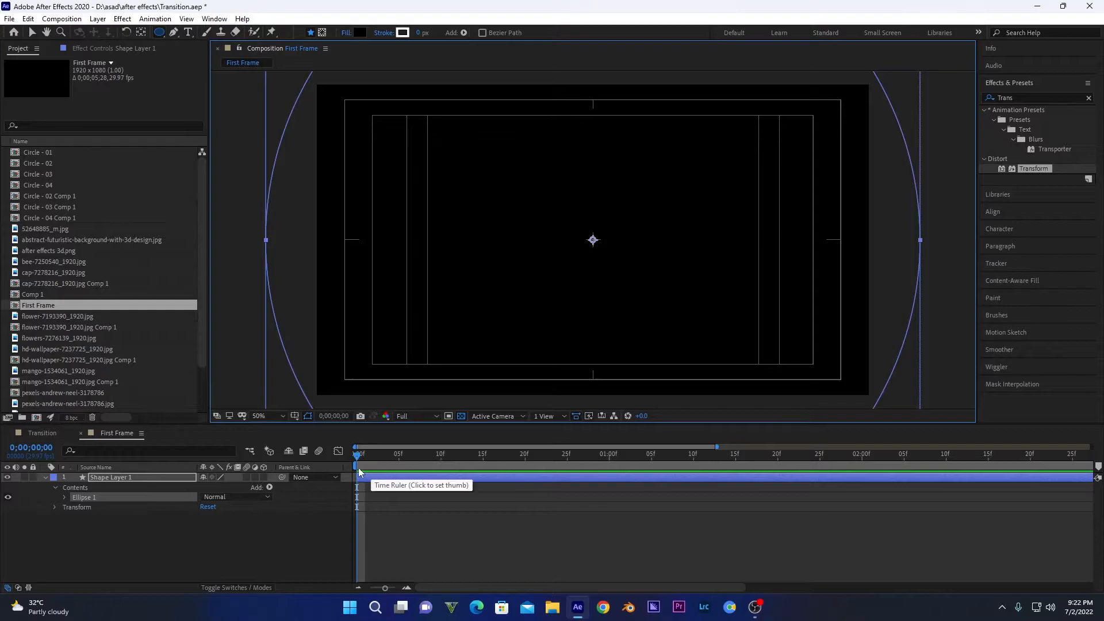
# - Keyframe the circle layer's Position at 960, 540 at 0;00;01;15 and at 960, -1141 at the start, and preview the motion
pyautogui.click(121, 476)
pyautogui.click(45, 477)
pyautogui.press('p')
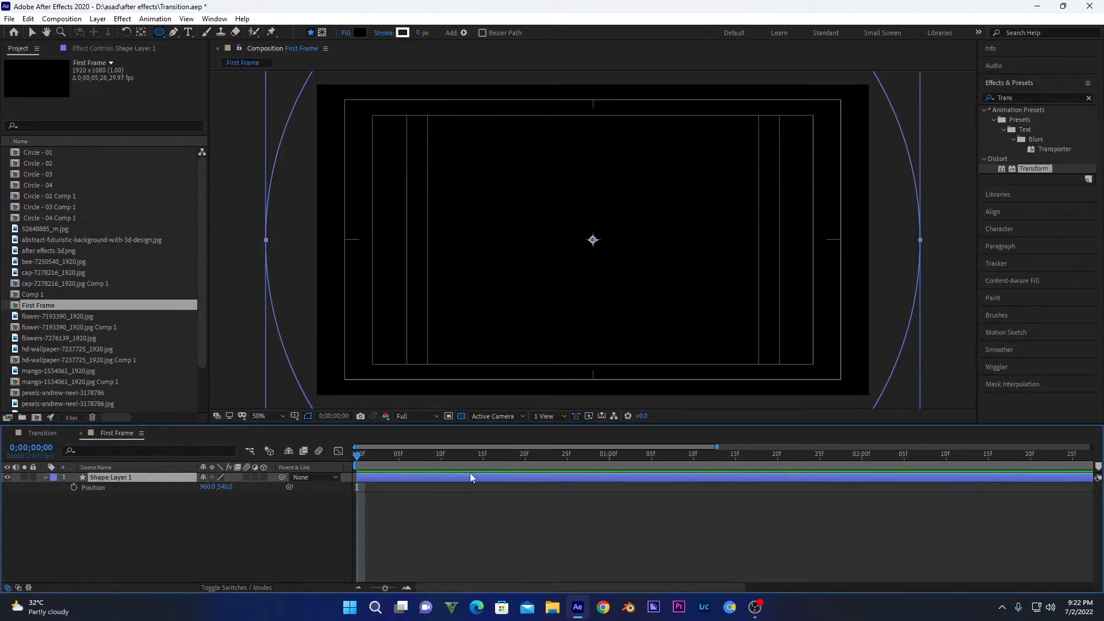
pyautogui.moveTo(482, 463); pyautogui.dragTo(736, 455)
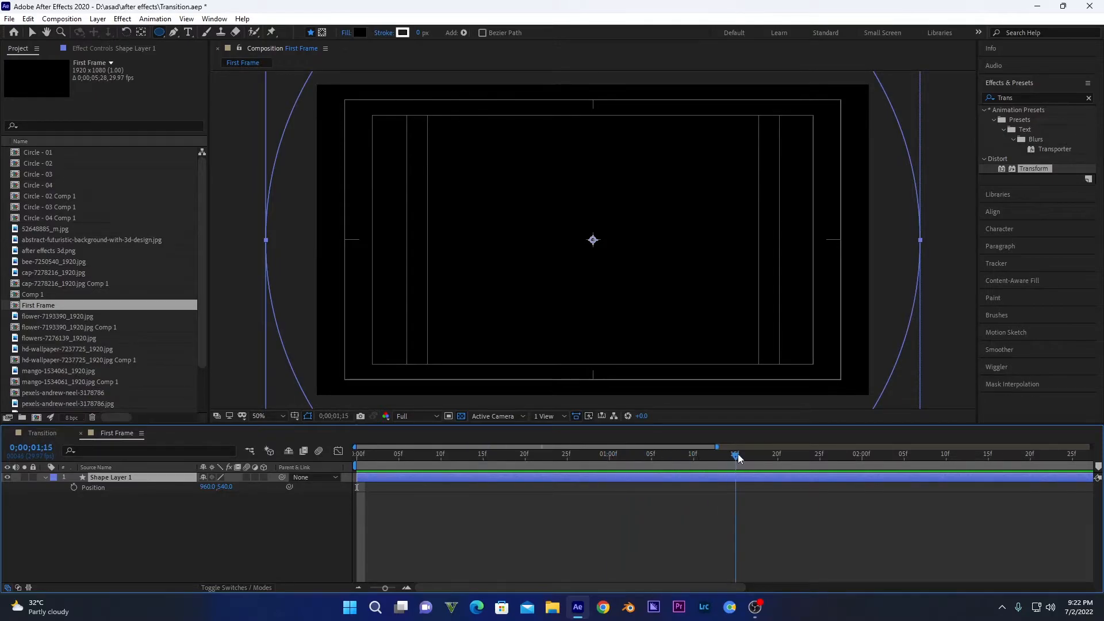
pyautogui.click(74, 487)
pyautogui.press('Home')
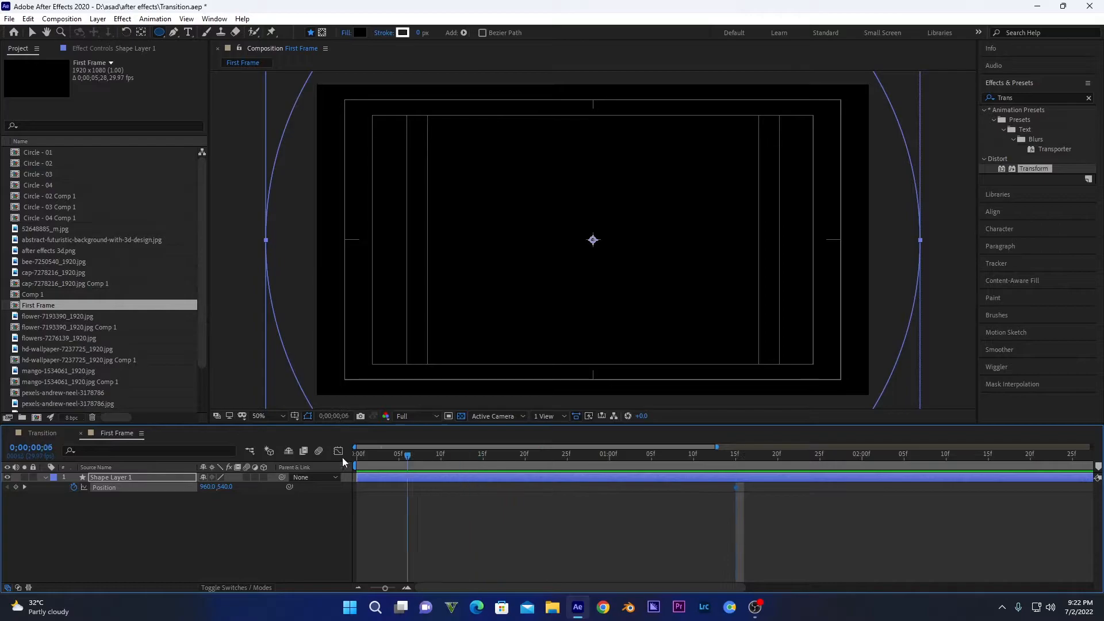
pyautogui.moveTo(227, 486); pyautogui.dragTo(0, 486)
pyautogui.moveTo(228, 488); pyautogui.dragTo(53, 484)
pyautogui.moveTo(228, 487); pyautogui.dragTo(199, 487)
pyautogui.press('space')
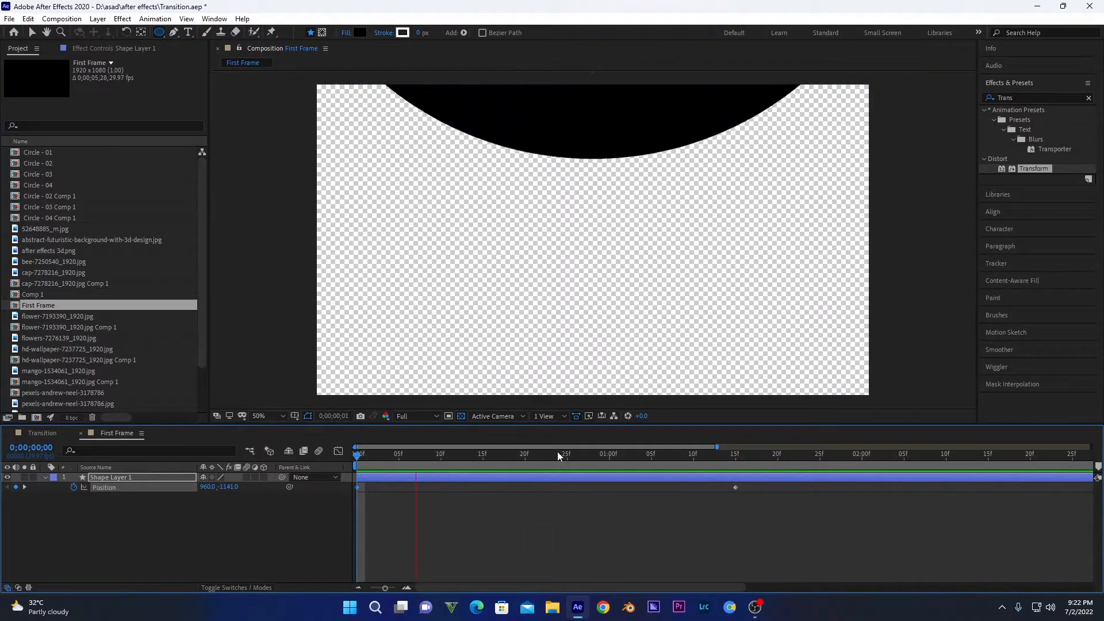
pyautogui.press('space')
# - Apply Easy Ease to both Position keyframes and extend the last keyframe's influence handle back to about frame 22 in the speed graph
pyautogui.moveTo(799, 499); pyautogui.dragTo(340, 489)
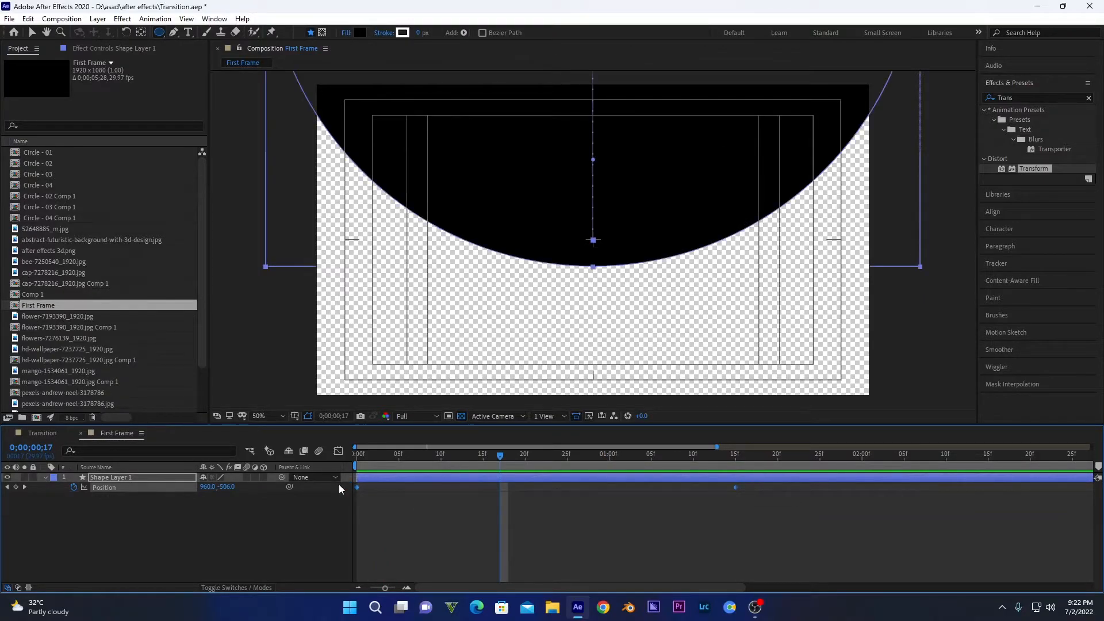
pyautogui.press('F9')
pyautogui.click(338, 451)
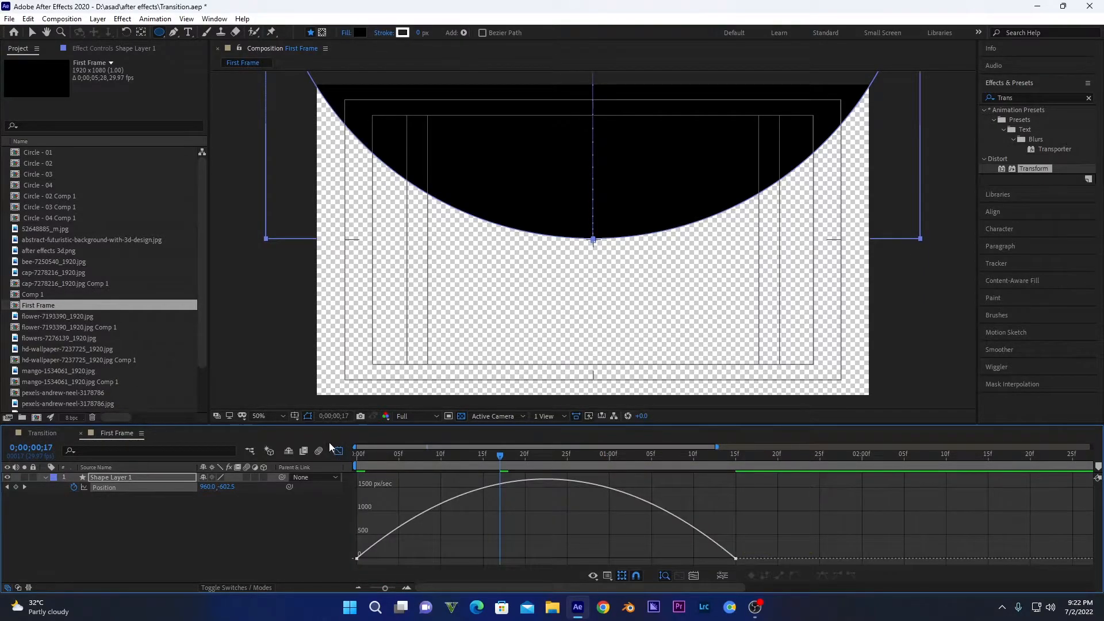
pyautogui.click(735, 558)
pyautogui.moveTo(673, 559); pyautogui.dragTo(515, 559)
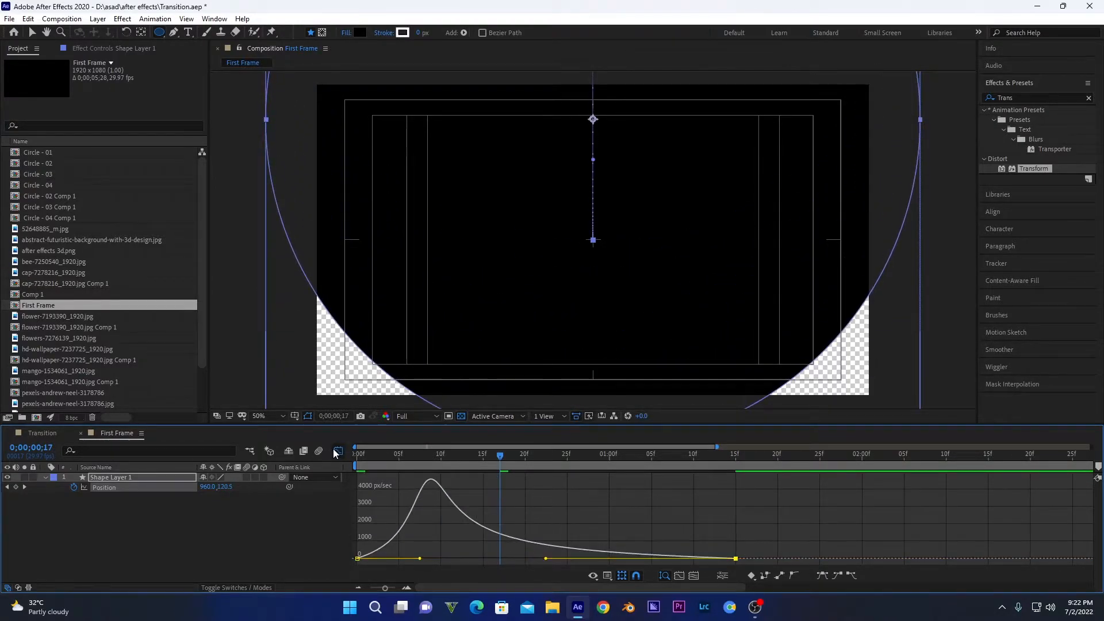
pyautogui.click(337, 452)
# - Set the circle's starting Position to 960, -1190, preview the animation, and save the project
pyautogui.press('Home')
pyautogui.moveTo(230, 488); pyautogui.dragTo(201, 488)
pyautogui.press('space')
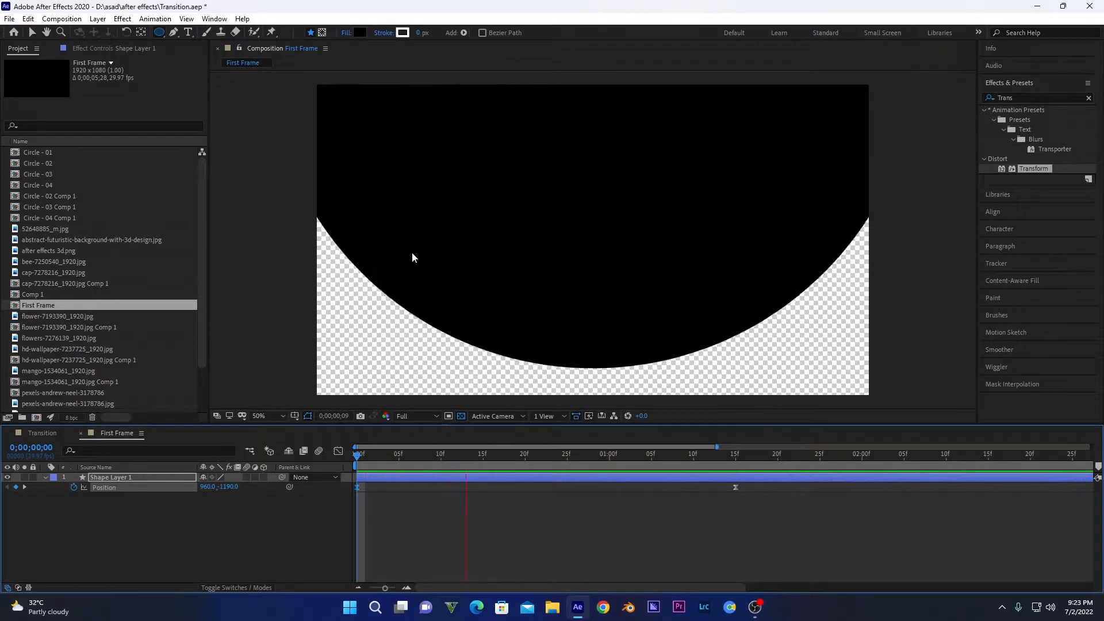
pyautogui.press('space')
pyautogui.hotkey('ctrl', 's')
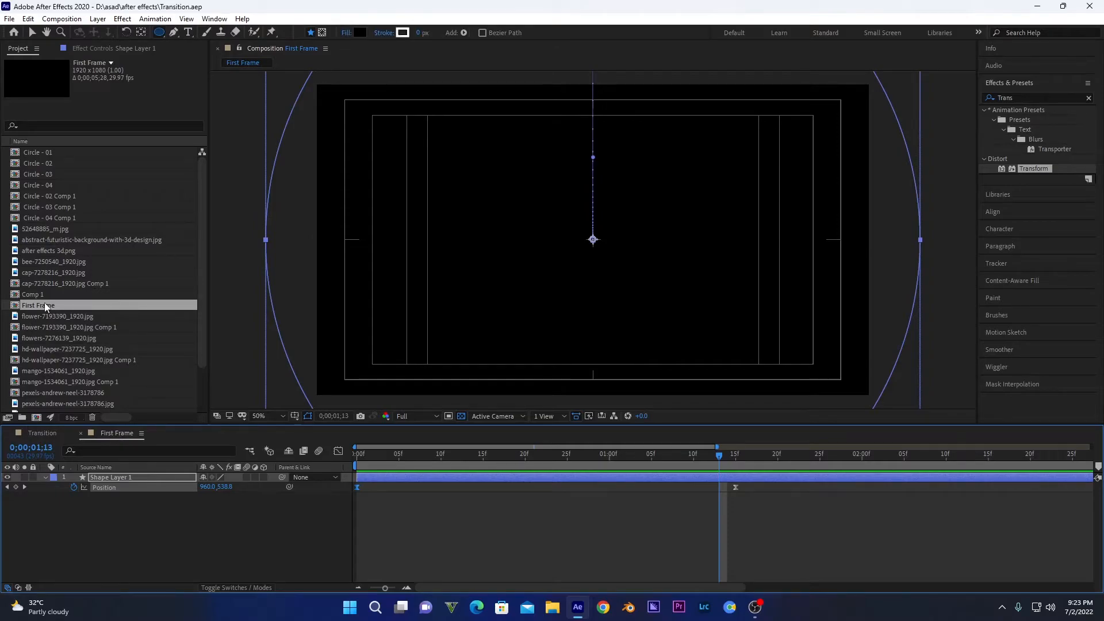
# - Duplicate the First Frame composition and rename the copy 5th
pyautogui.click(44, 303)
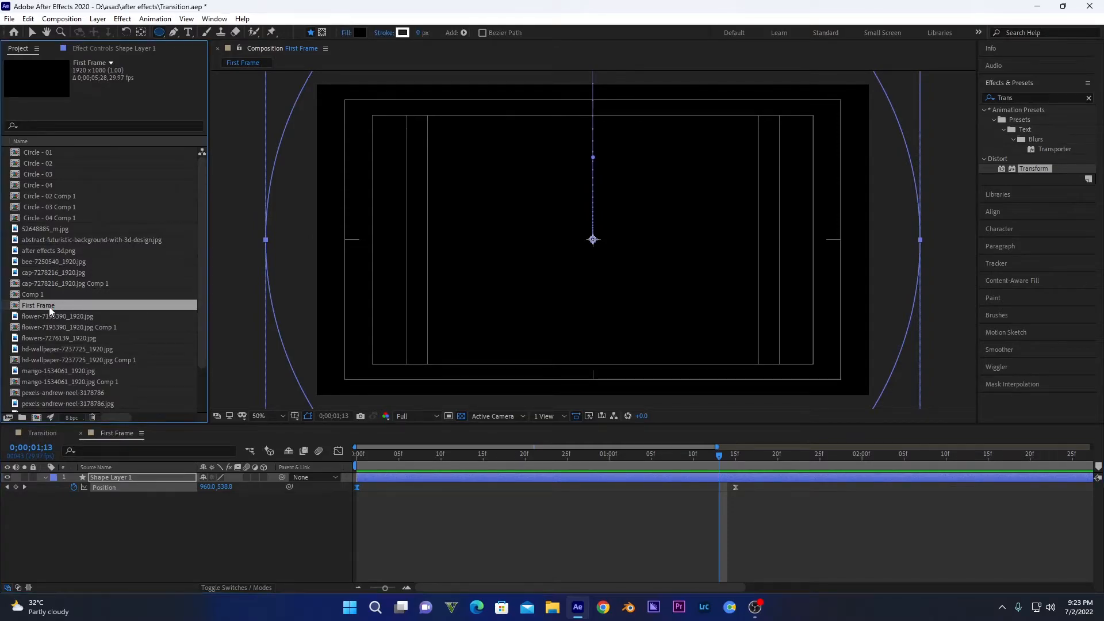
pyautogui.hotkey('ctrl', 'd')
pyautogui.press('Return')
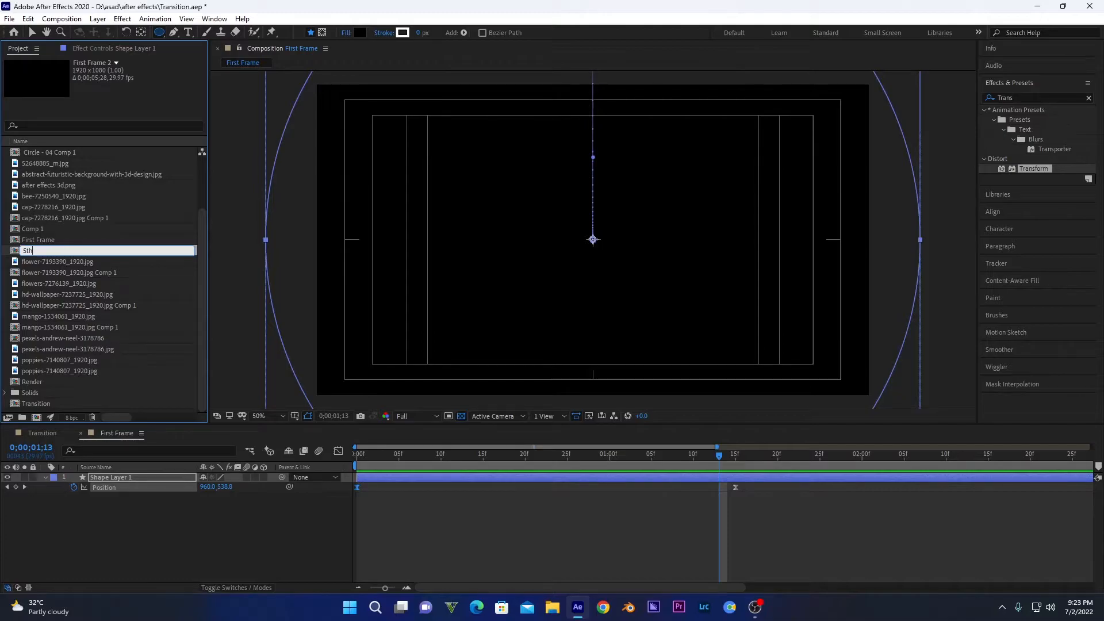
pyautogui.press('Return')
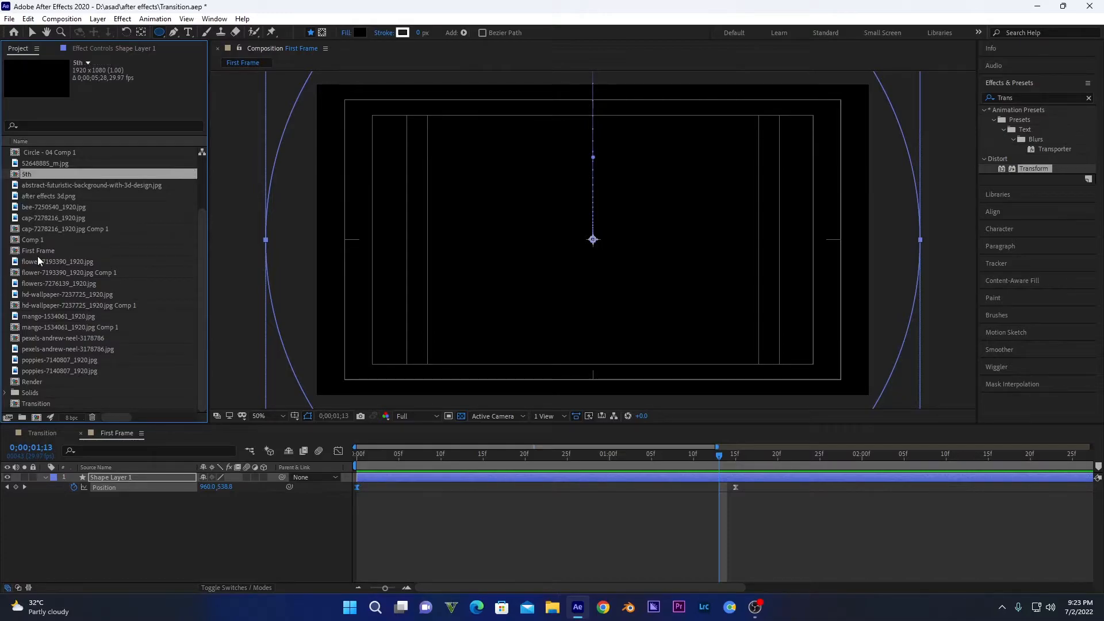
# - Open the 5th composition and shift both Position keyframes so the animation starts at frame 5
pyautogui.doubleClick(80, 174)
pyautogui.moveTo(833, 513); pyautogui.dragTo(398, 468)
pyautogui.click(398, 456)
# - Duplicate the 5th composition and rename the copy 10th
pyautogui.click(30, 174)
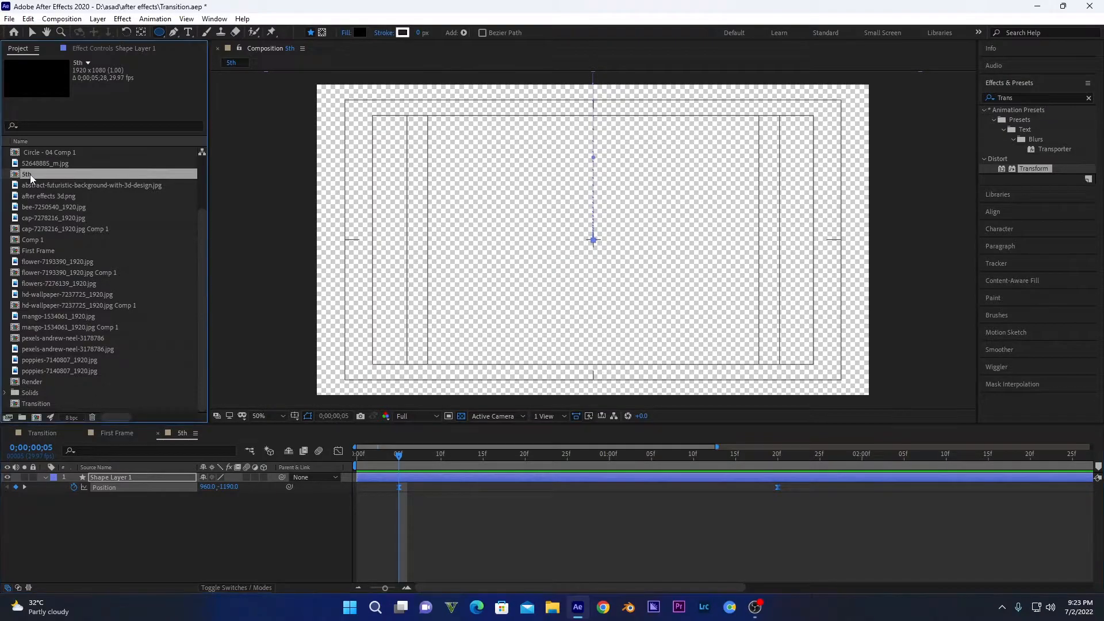
pyautogui.hotkey('ctrl', 'd')
pyautogui.press('Return')
pyautogui.write('10')
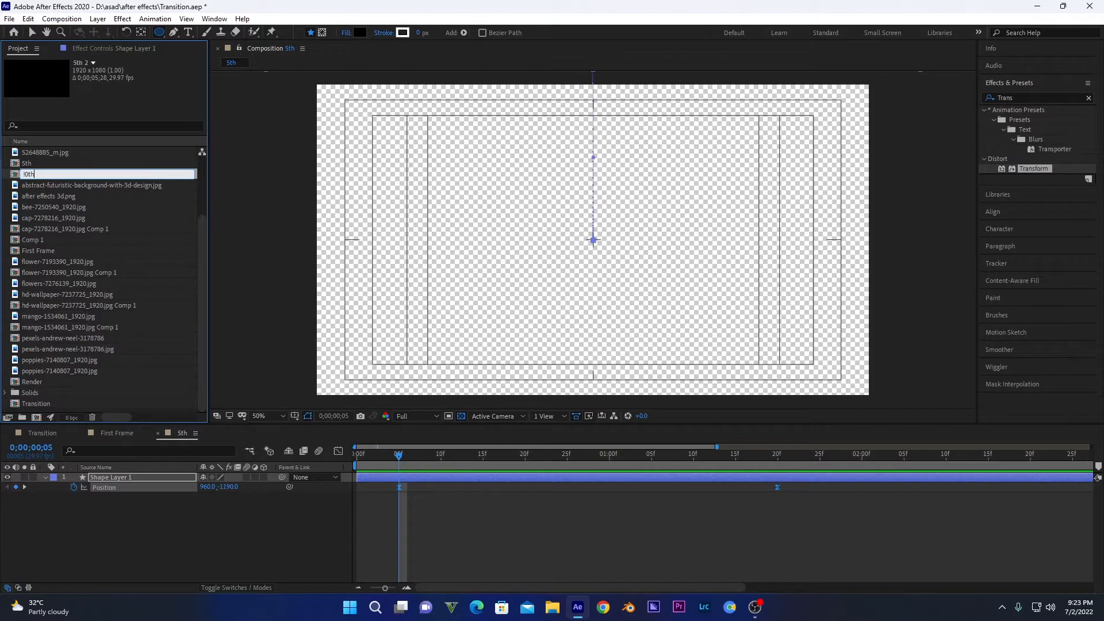
pyautogui.write('th')
pyautogui.press('Return')
# - Open the 10th composition and shift both Position keyframes so the animation starts at frame 10
pyautogui.doubleClick(27, 152)
pyautogui.moveTo(900, 540); pyautogui.dragTo(950, 484)
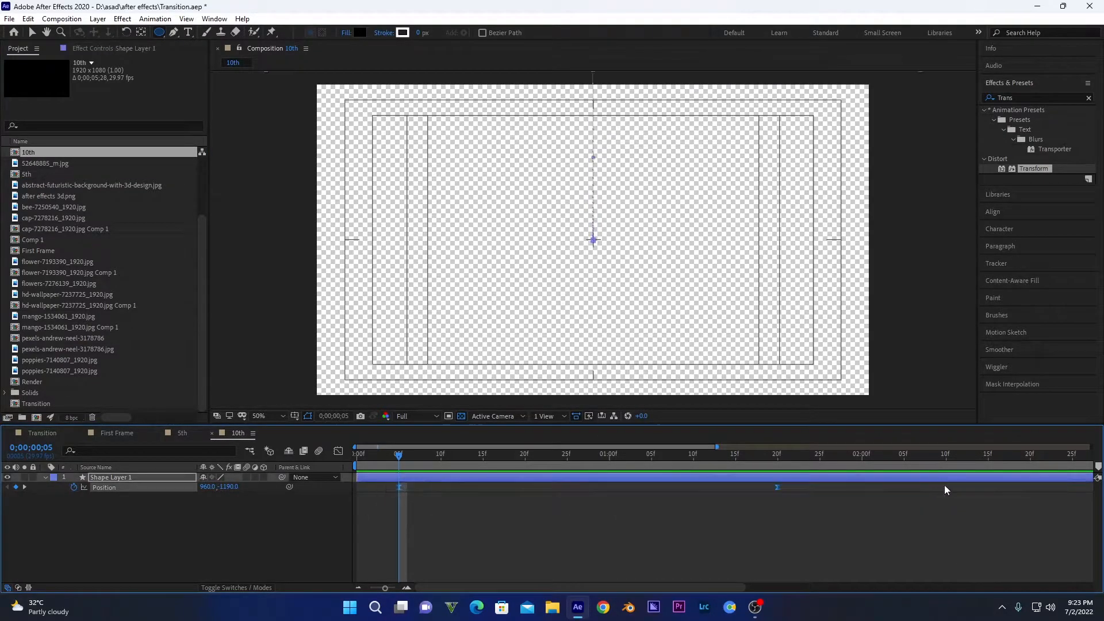
pyautogui.moveTo(398, 489); pyautogui.dragTo(442, 487)
pyautogui.press('k')
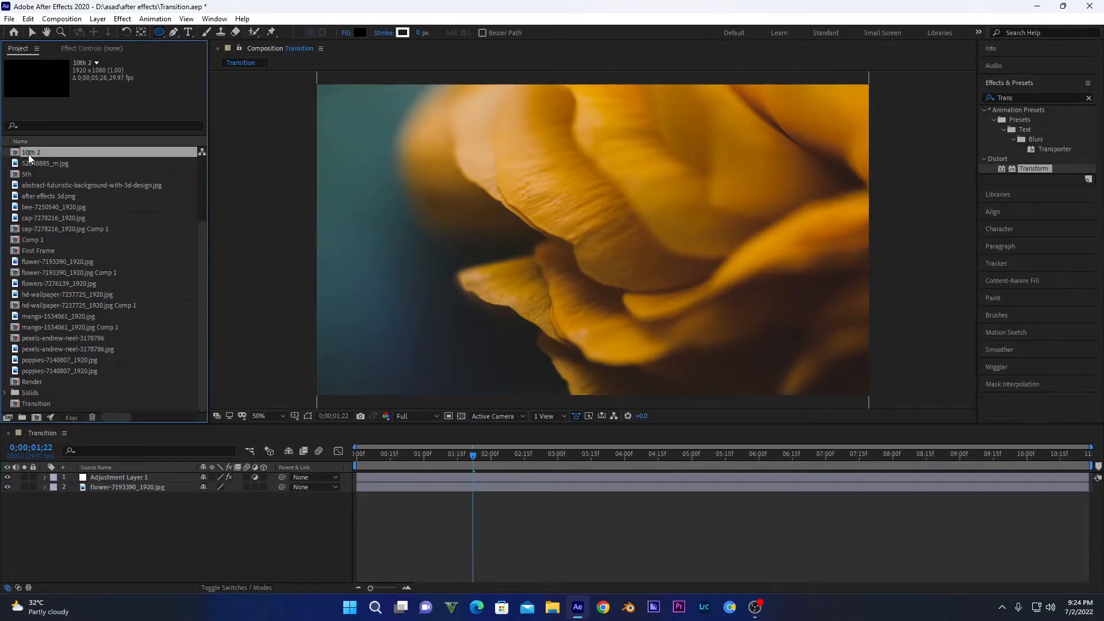
# - Rename the duplicate of the 10th composition as 15
pyautogui.press('Return')
pyautogui.write('15')
pyautogui.press('Return')
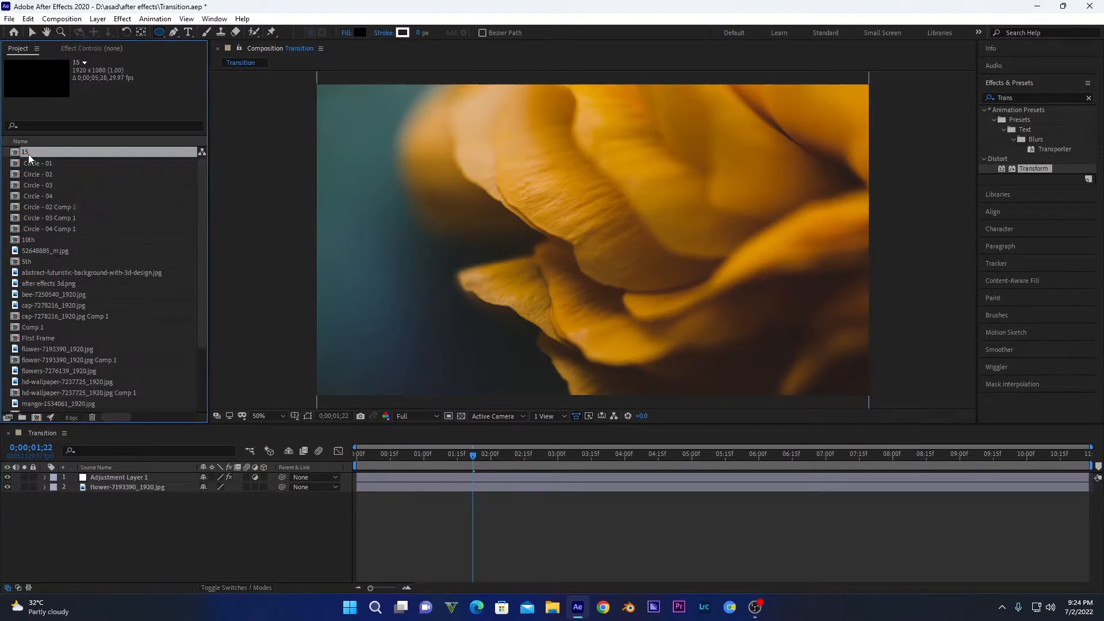
# - Open the 15 composition and shift both Position keyframes so the animation starts at frame 15
pyautogui.doubleClick(29, 154)
pyautogui.moveTo(440, 487); pyautogui.dragTo(480, 488)
pyautogui.click(483, 454)
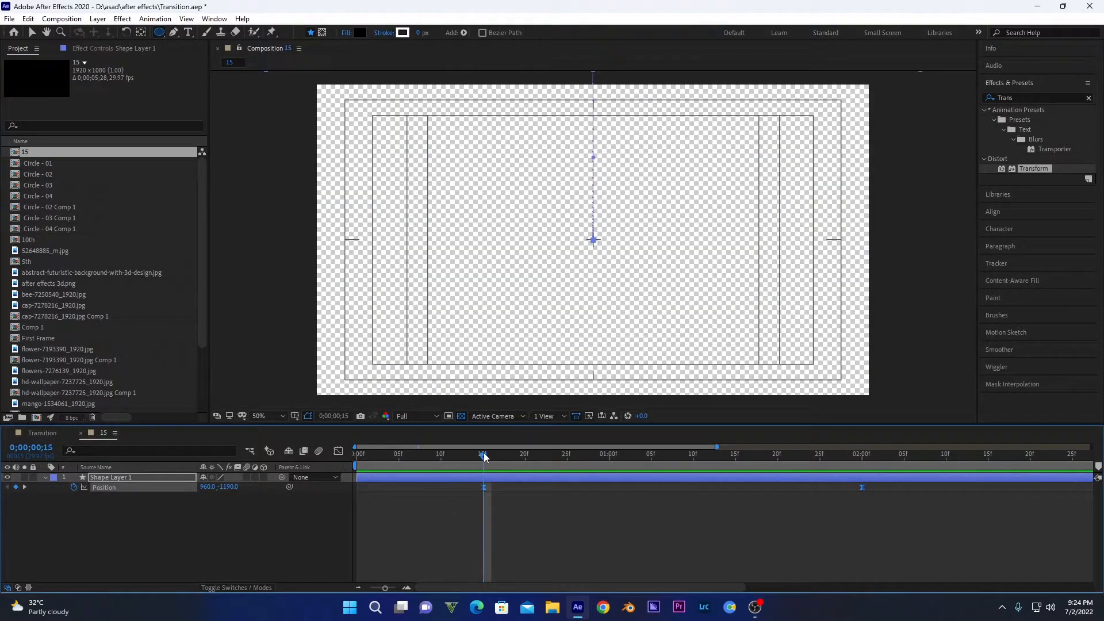
# - Place the First Frame composition as the top layer of the Transition composition with the playhead at the start
pyautogui.click(41, 434)
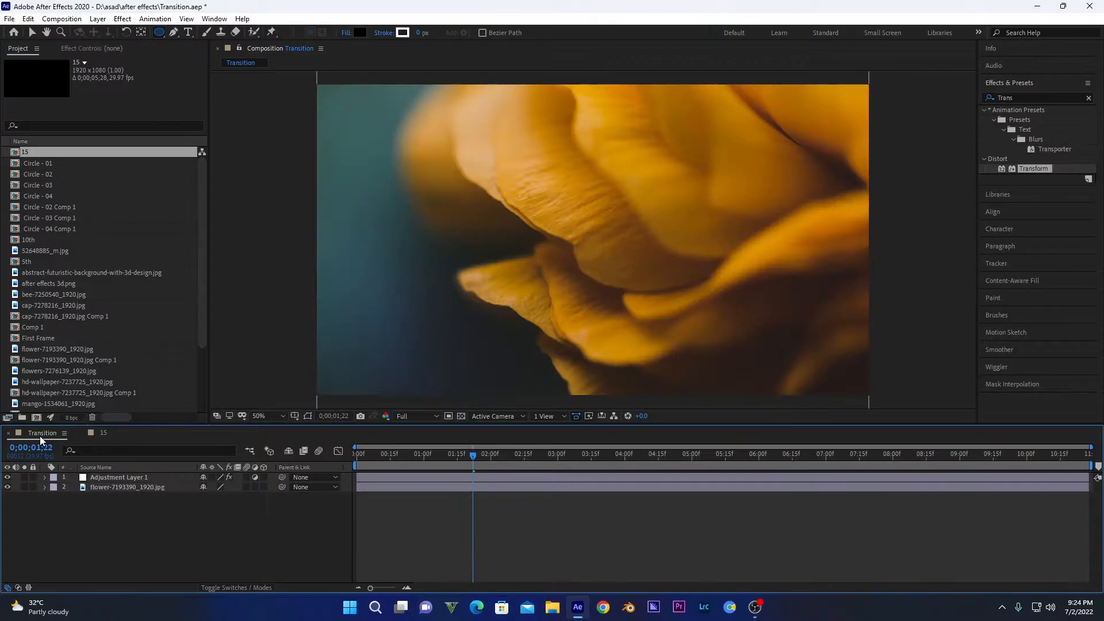
pyautogui.press('Home')
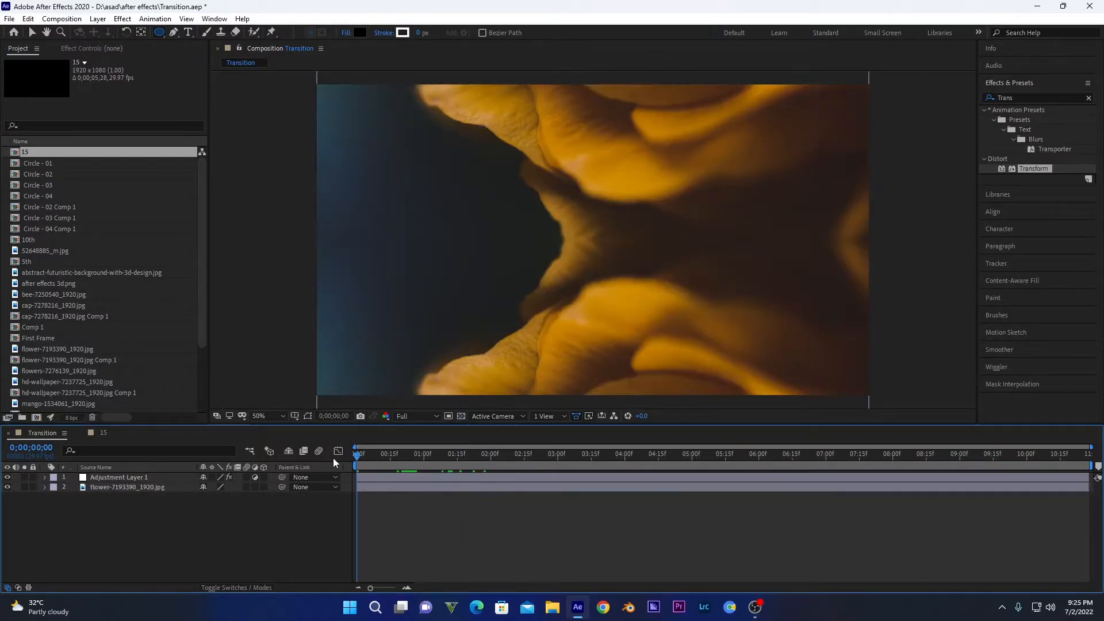
pyautogui.moveTo(38, 338); pyautogui.dragTo(171, 476)
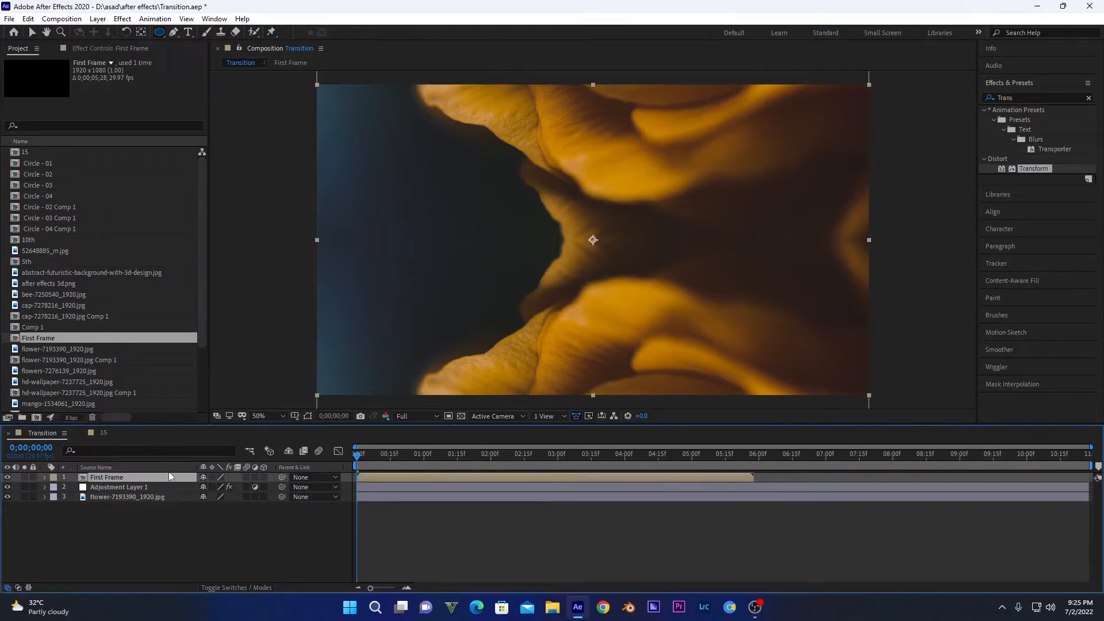
# - Set the First Frame layer's blending mode to Stencil Alpha and check the wipe around frame 15
pyautogui.click(232, 588)
pyautogui.click(222, 477)
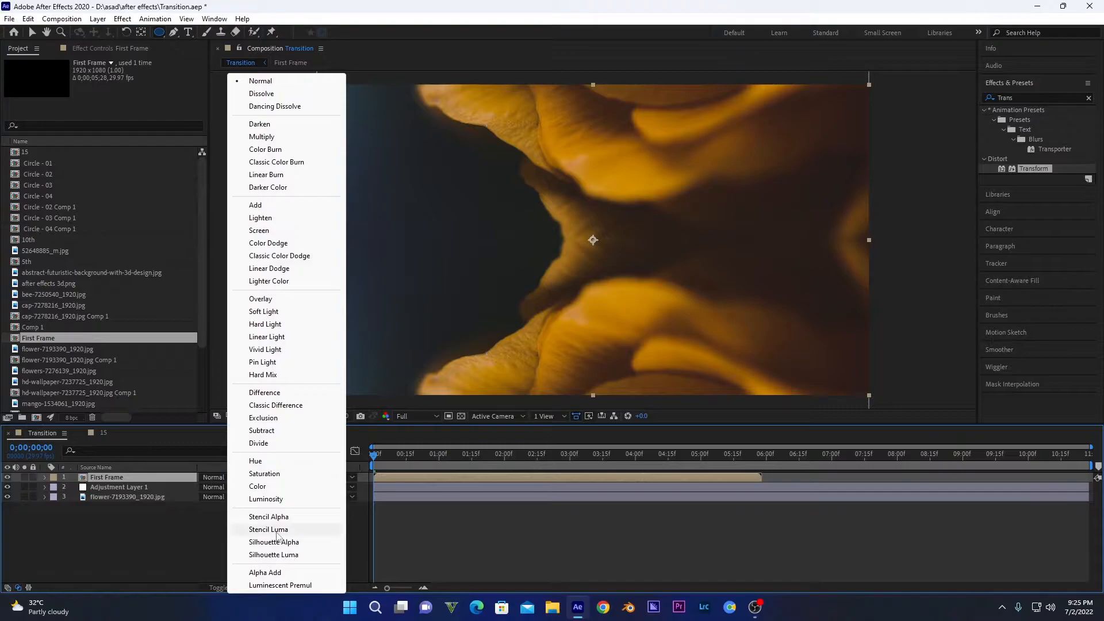
pyautogui.click(274, 517)
pyautogui.moveTo(379, 462); pyautogui.dragTo(407, 455)
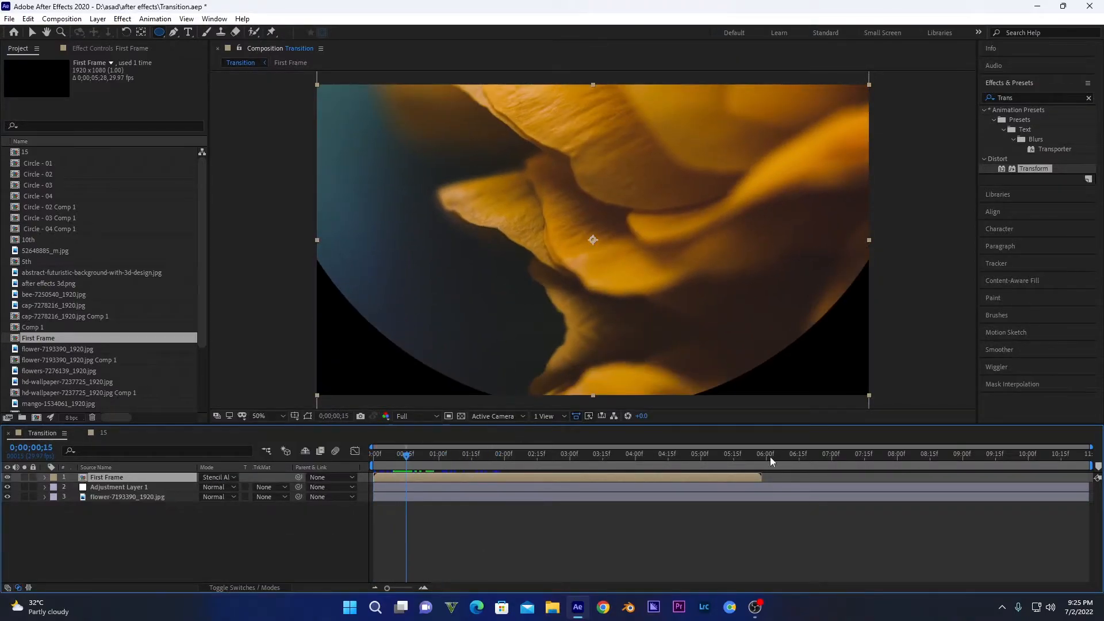
# - Inspect the circle in the First Frame composition, and preview Transition from the start with the transparency grid turned on
pyautogui.doubleClick(166, 478)
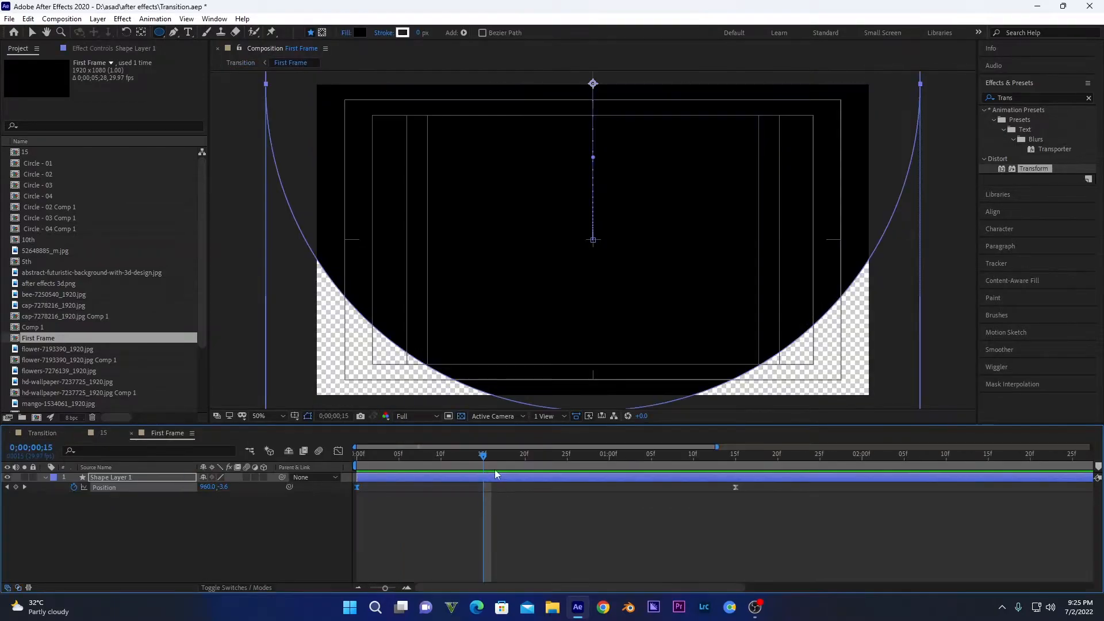
pyautogui.click(491, 455)
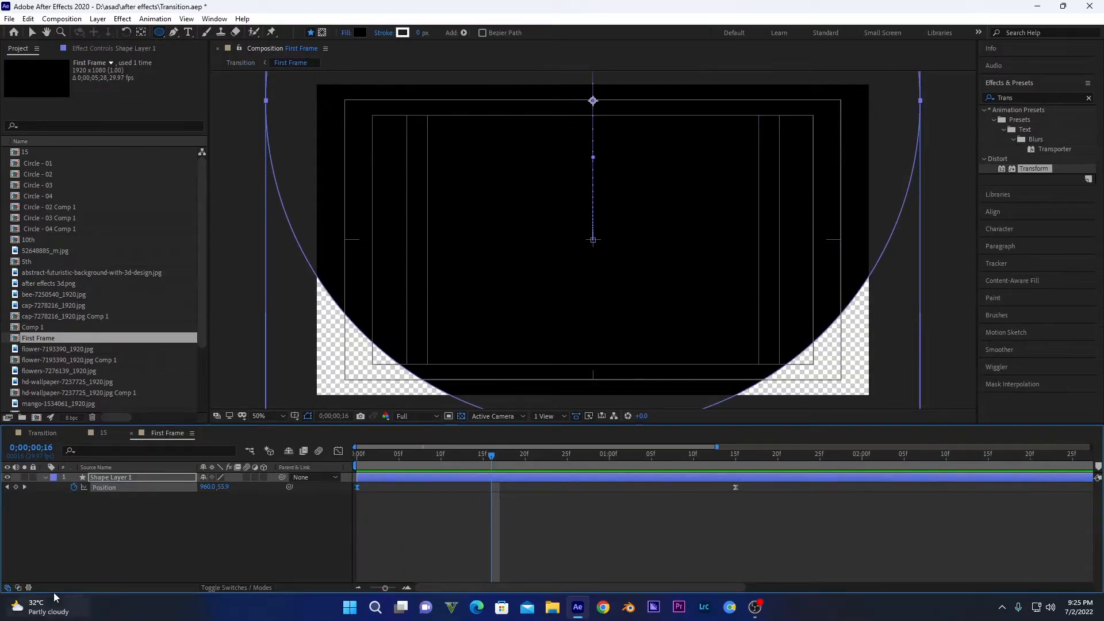
pyautogui.click(42, 433)
pyautogui.click(81, 433)
pyautogui.click(462, 415)
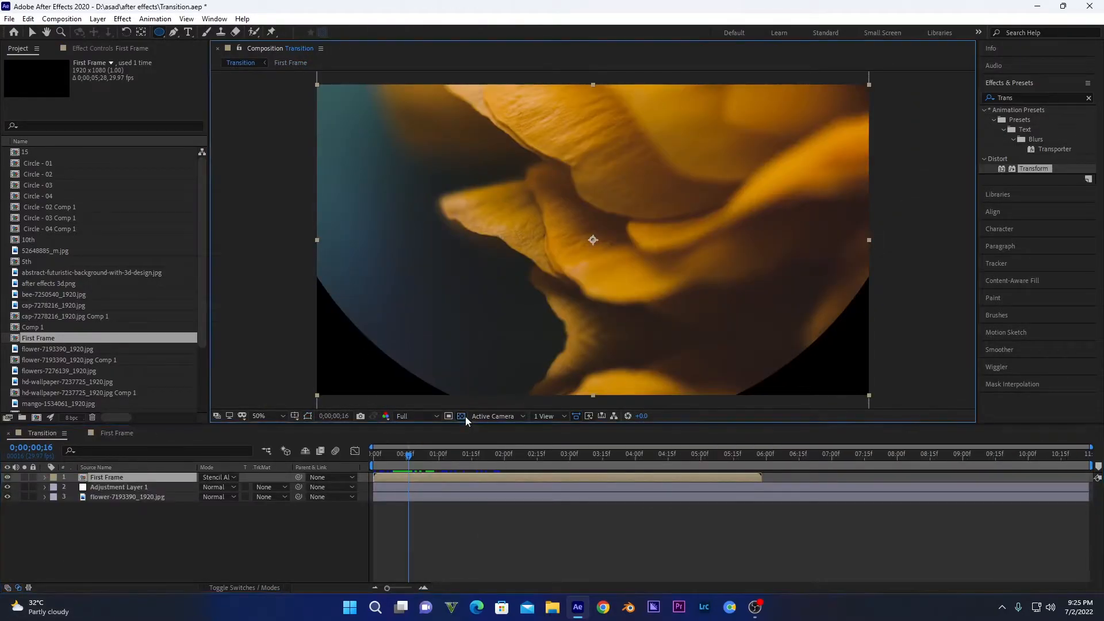
pyautogui.moveTo(413, 460); pyautogui.dragTo(358, 425)
pyautogui.press('space')
pyautogui.press('space')
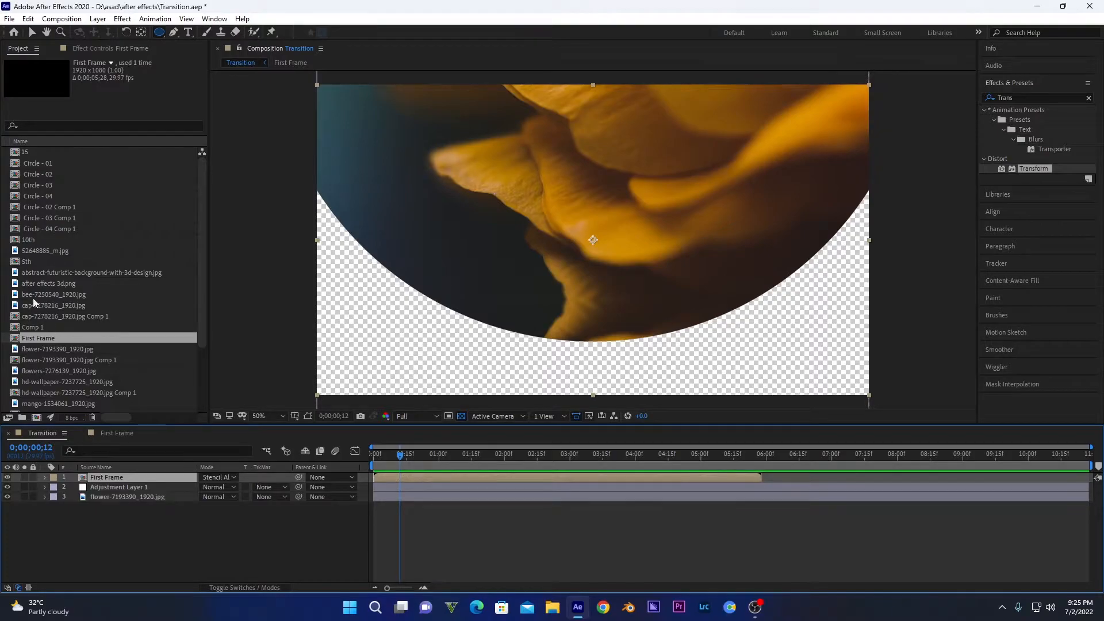
# - Place the 5th composition beneath First Frame and pre-compose it as 2, moving all attributes into the new composition
pyautogui.moveTo(26, 196); pyautogui.dragTo(82, 486)
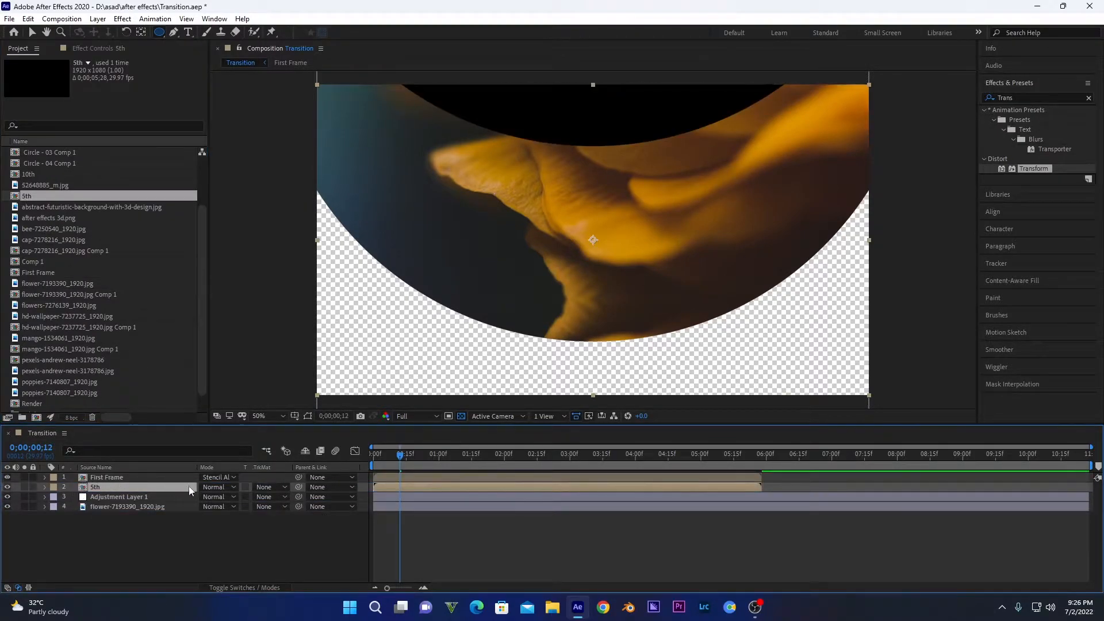
pyautogui.rightClick(189, 489)
pyautogui.click(253, 440)
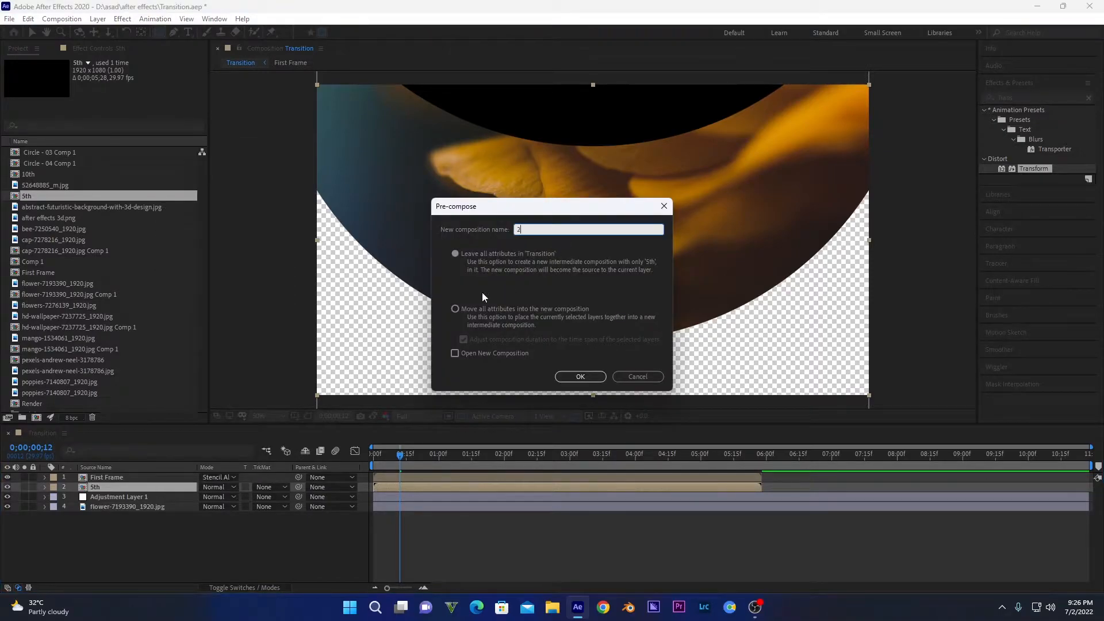
pyautogui.click(455, 308)
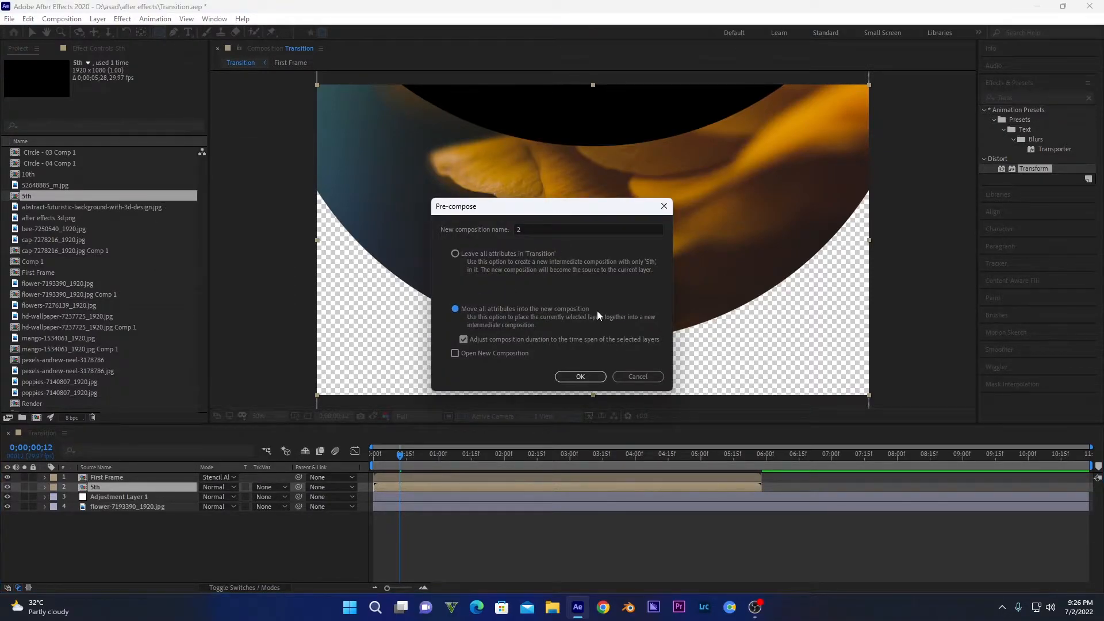
pyautogui.click(582, 377)
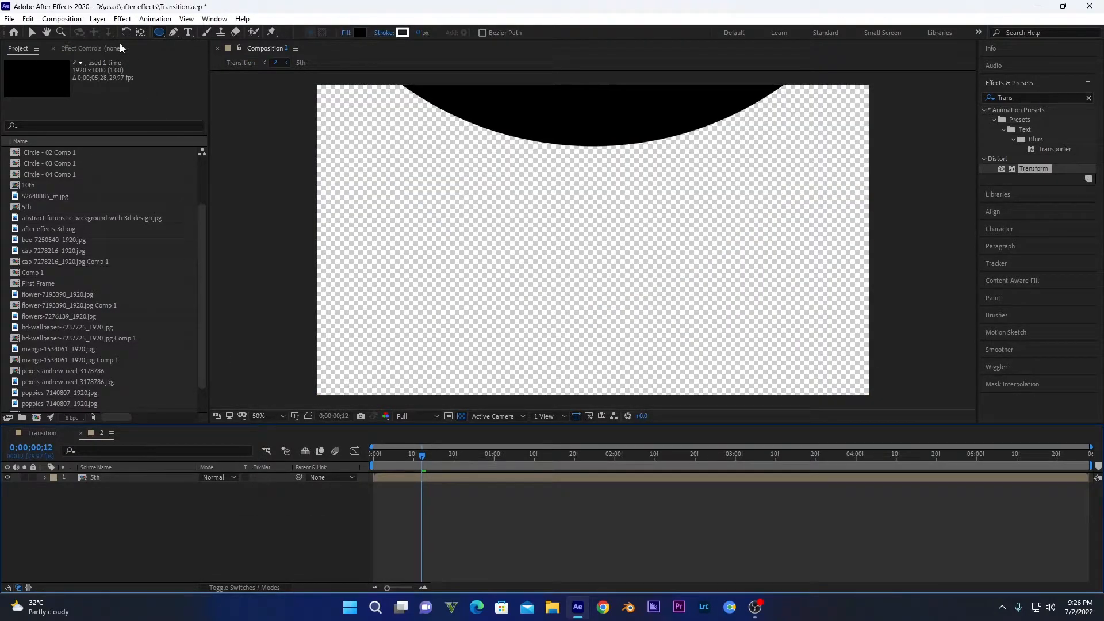
# - Add a white solid beneath the 5th layer in composition 2
pyautogui.click(98, 19)
pyautogui.moveTo(109, 29)
pyautogui.click(305, 41)
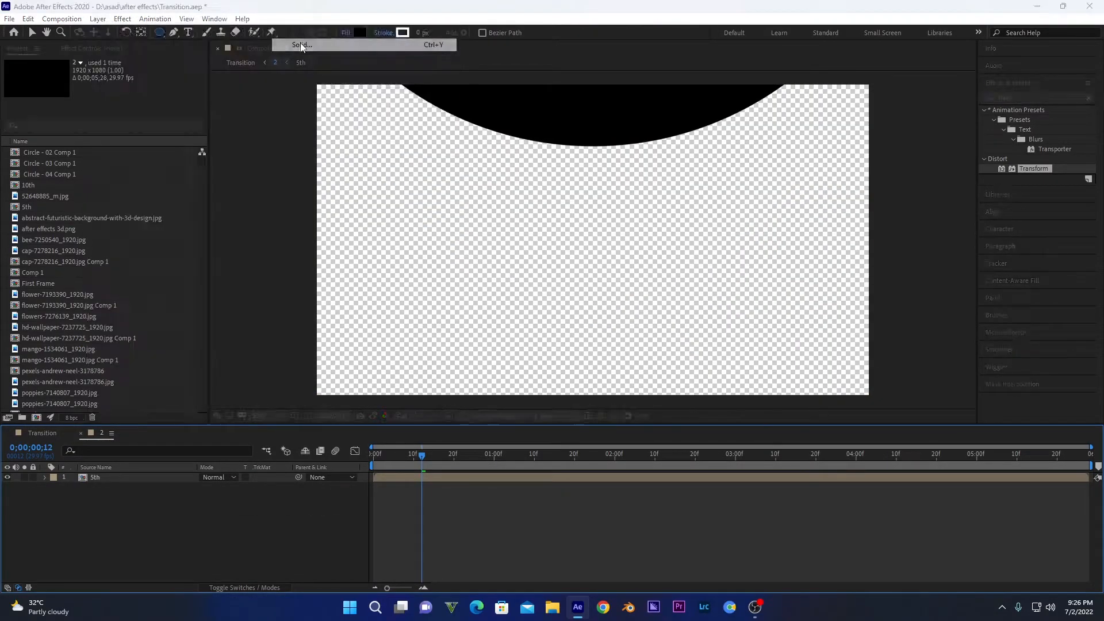
pyautogui.click(614, 483)
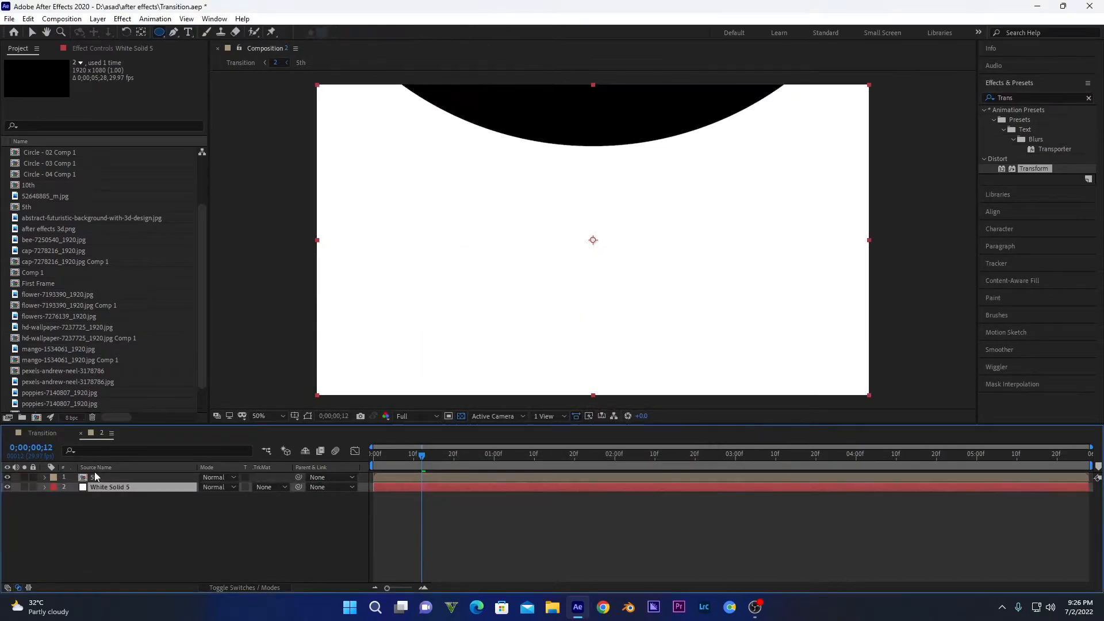
# - Set the white solid's track matte to Alpha Inverted Matte "5th" and check the cutout around frame 15
pyautogui.click(96, 477)
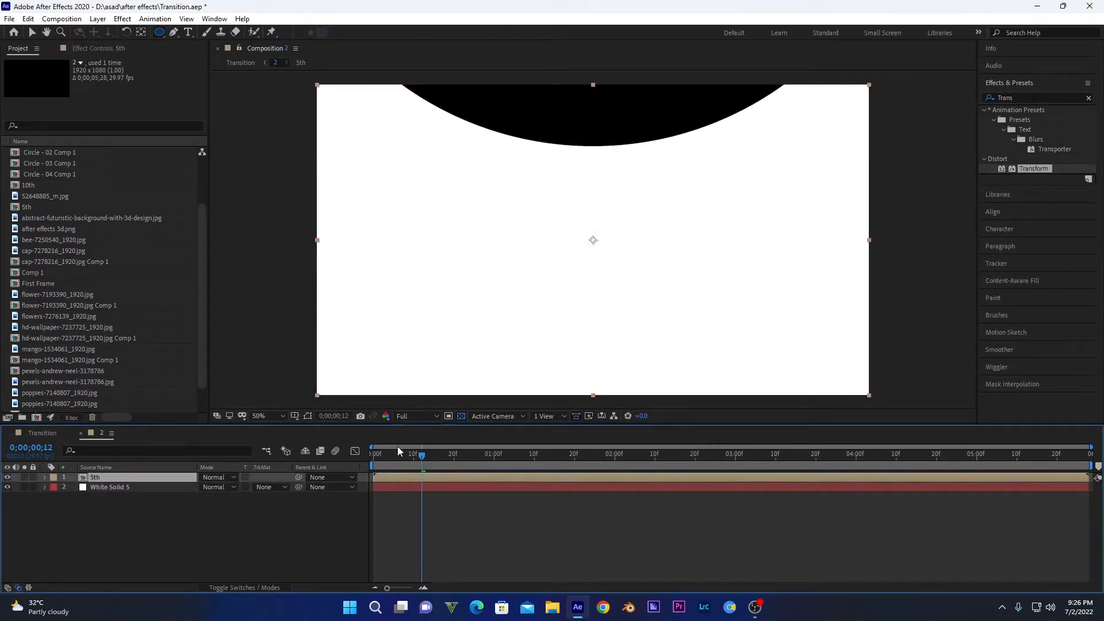
pyautogui.click(267, 488)
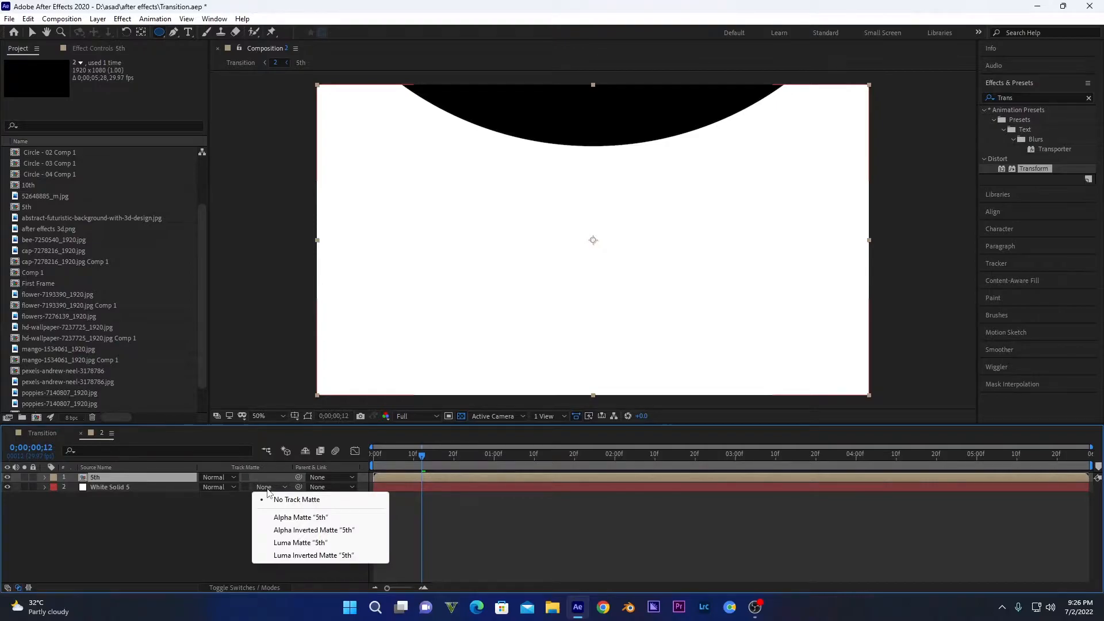
pyautogui.click(292, 529)
pyautogui.click(426, 463)
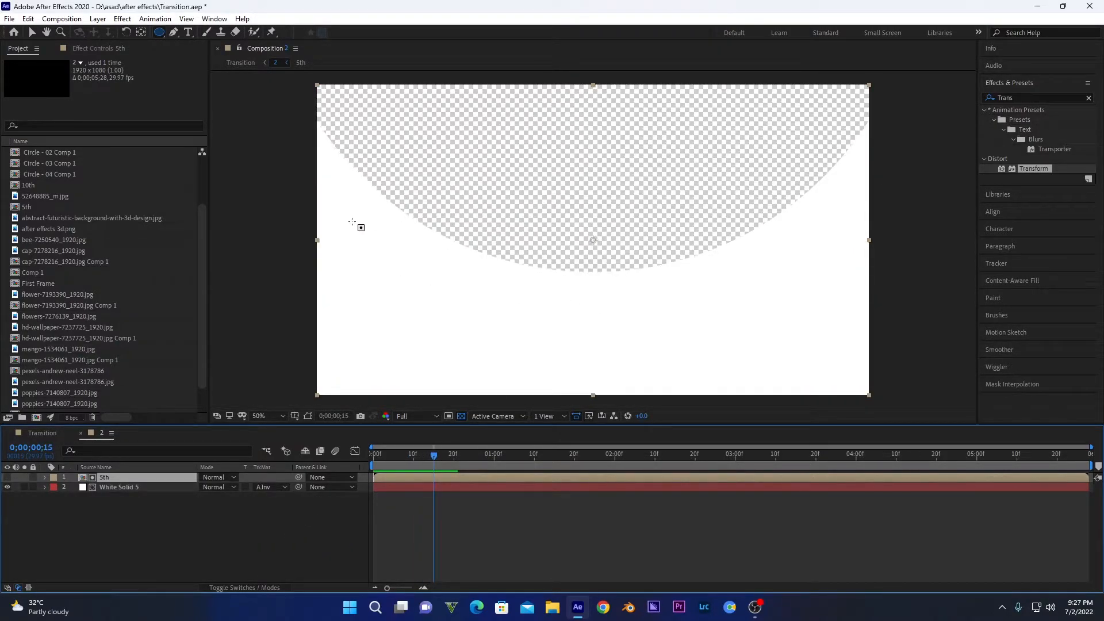
# - Turn layer 2 in the Transition composition into an adjustment layer and scrub through the wipe
pyautogui.click(52, 434)
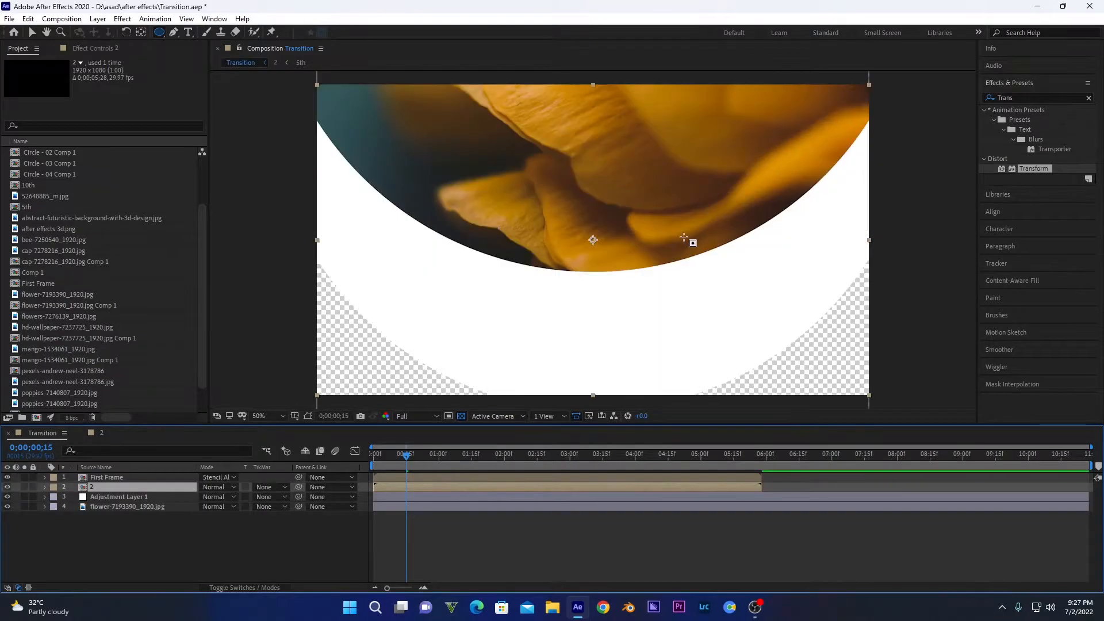
pyautogui.press('F4')
pyautogui.click(254, 484)
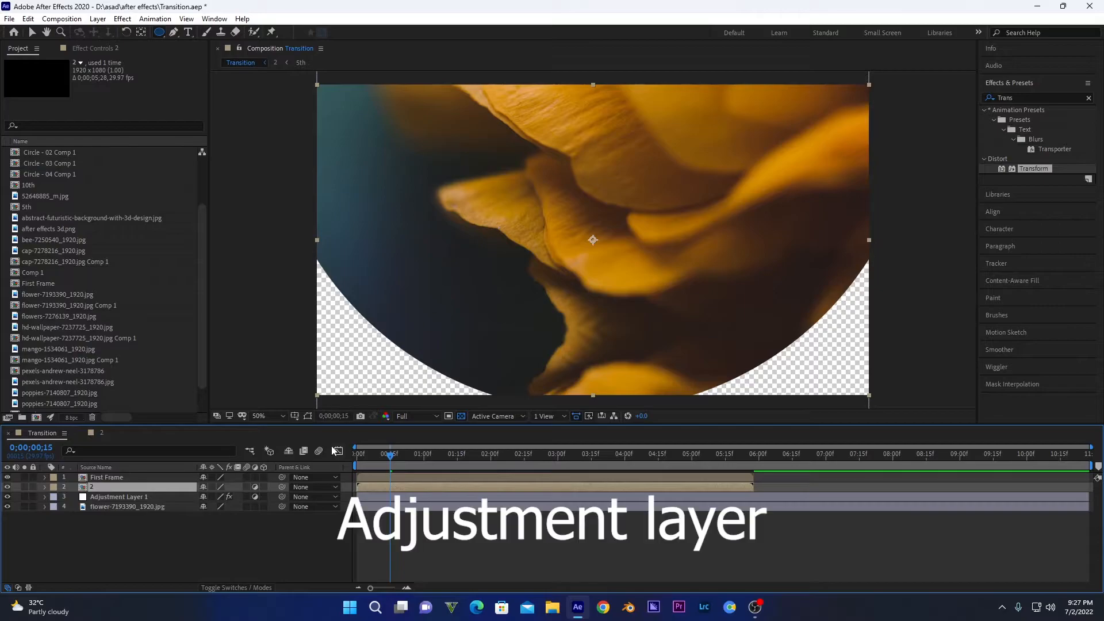
pyautogui.click(358, 458)
pyautogui.moveTo(359, 458); pyautogui.dragTo(388, 460)
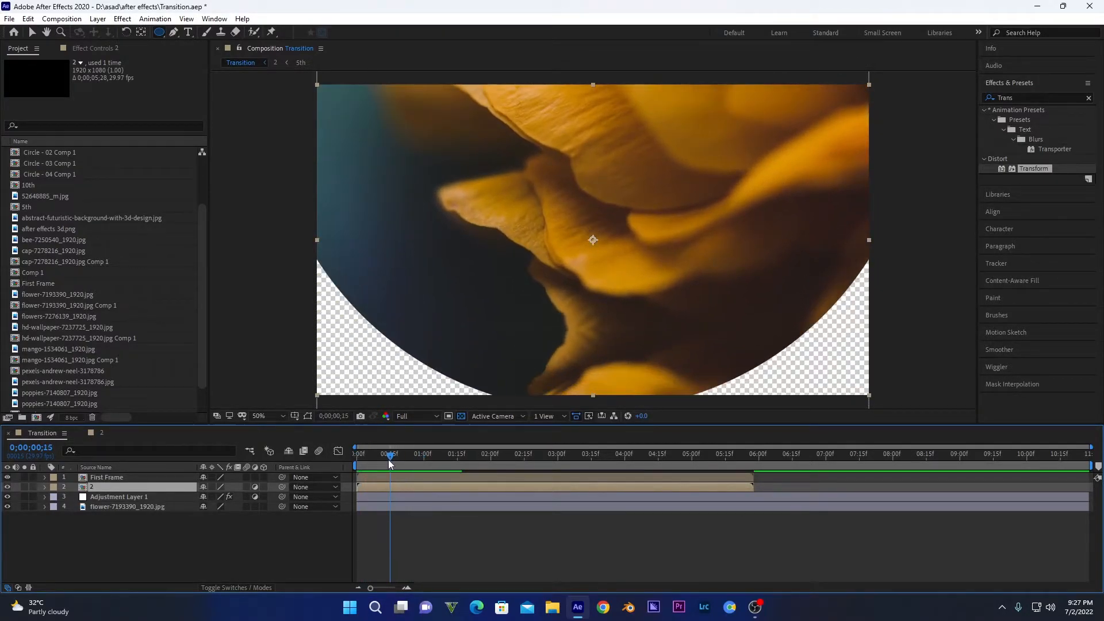
# - Find the Exposure effect under Color Correction and apply it to layer 2
pyautogui.click(101, 50)
pyautogui.click(1022, 95)
pyautogui.moveTo(1023, 94); pyautogui.dragTo(952, 86)
pyautogui.write('Exposu')
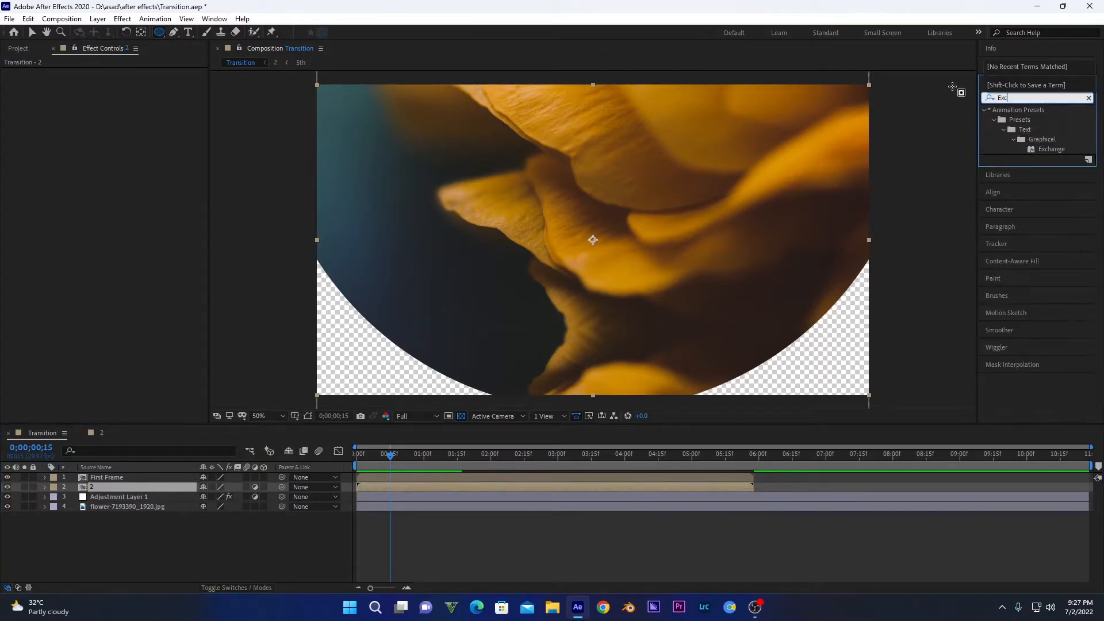
pyautogui.doubleClick(1037, 207)
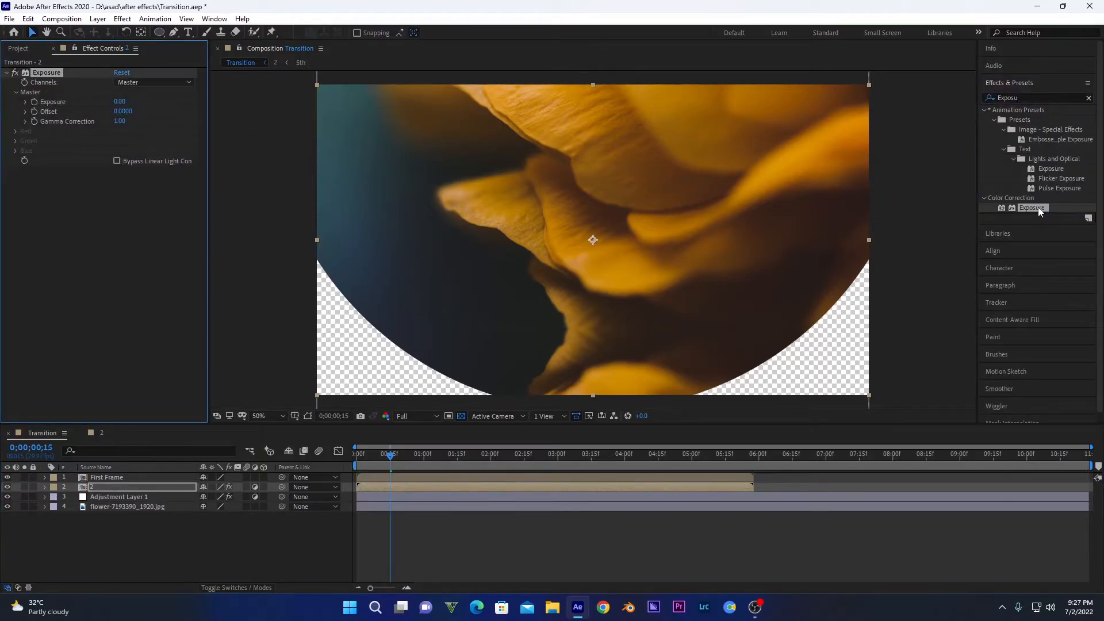
# - Switch Exposure to Individual Channels, set Red Exposure 1.46, Red Offset 0.03, Red Gamma 1.02 and Green Exposure 0.31, and adjust Green Offset for an orange tint
pyautogui.click(129, 83)
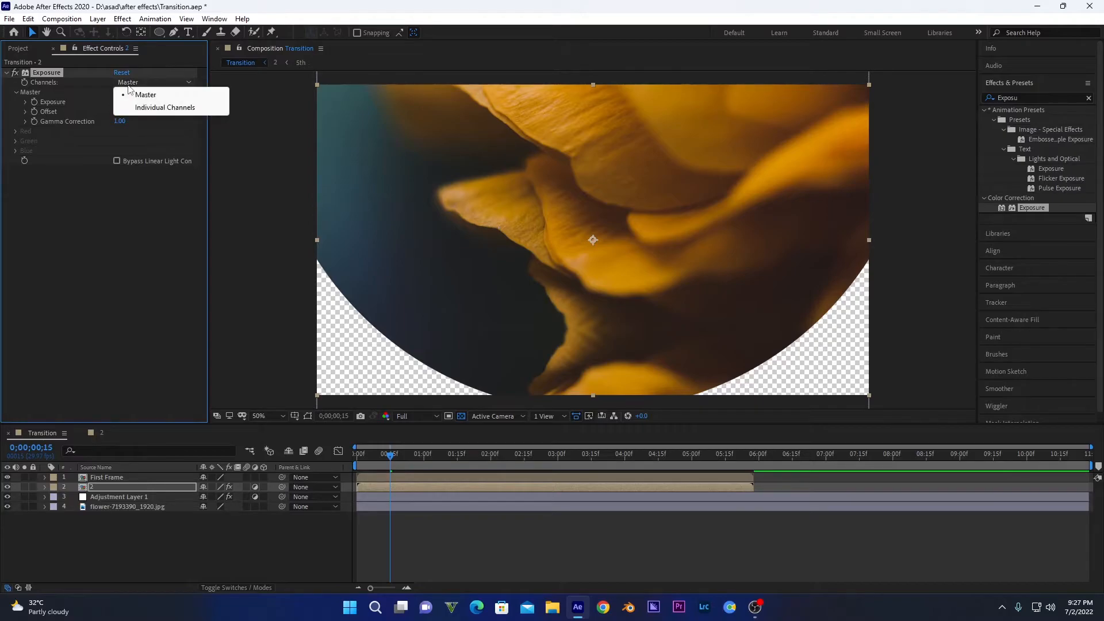
pyautogui.click(148, 109)
pyautogui.moveTo(117, 111); pyautogui.dragTo(139, 127)
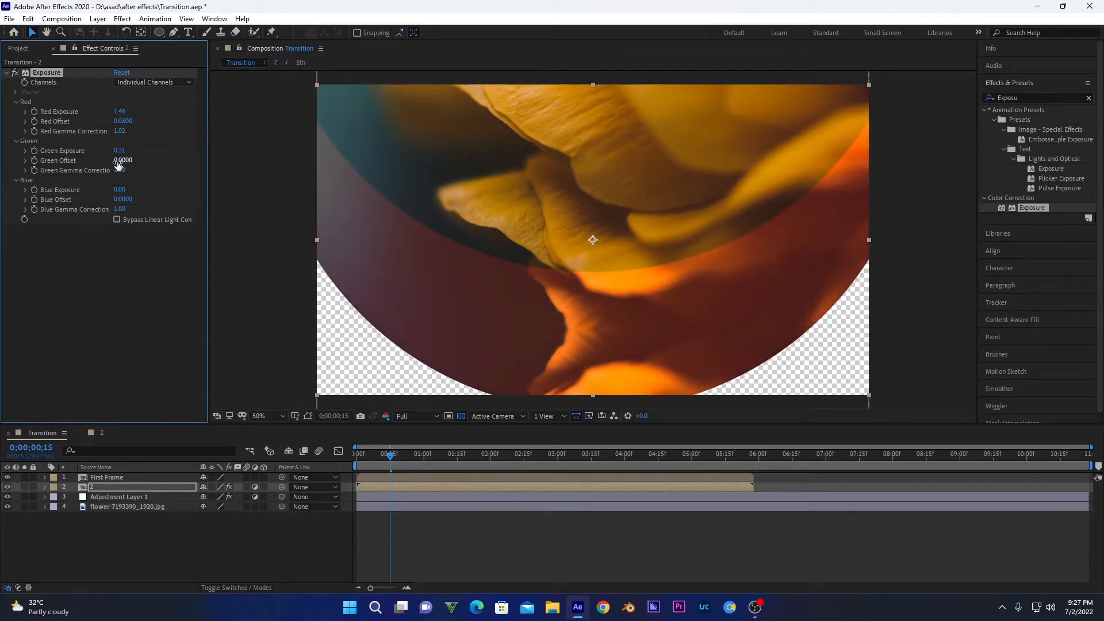
pyautogui.moveTo(118, 161); pyautogui.dragTo(86, 157)
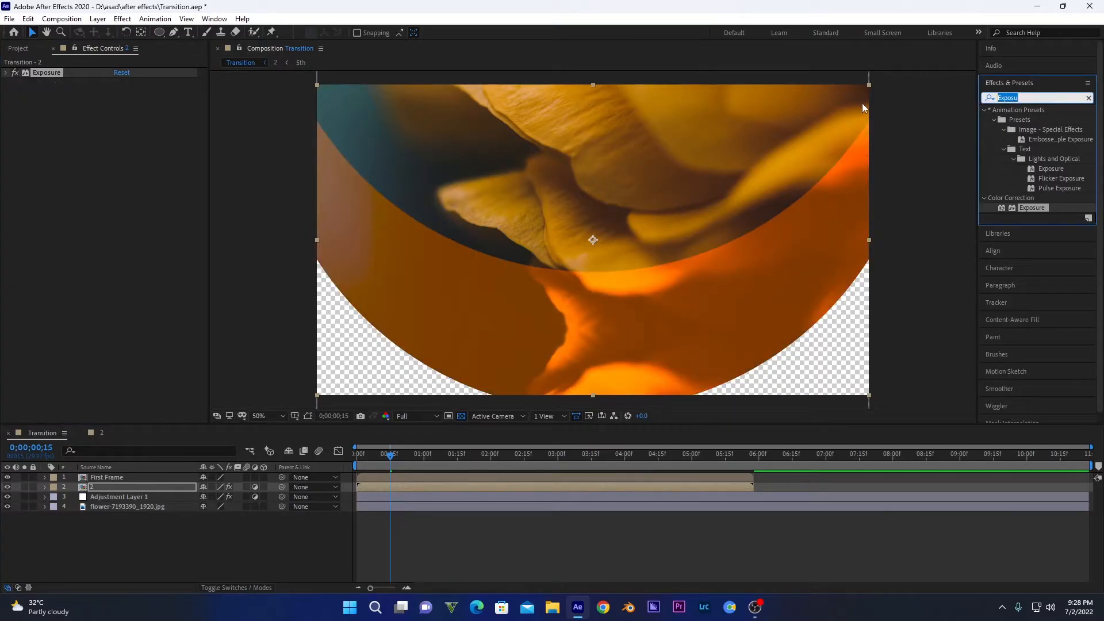
# - Apply the Transform effect to layer 2 with Scale set to 130 and preview the wipe
pyautogui.write('Tran')
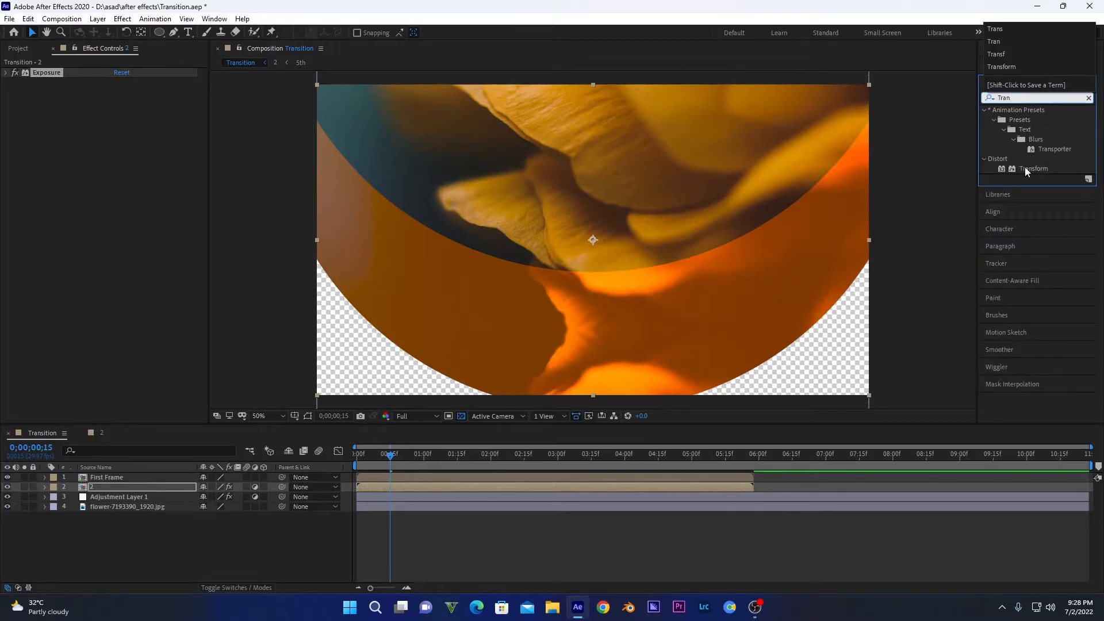
pyautogui.doubleClick(1025, 168)
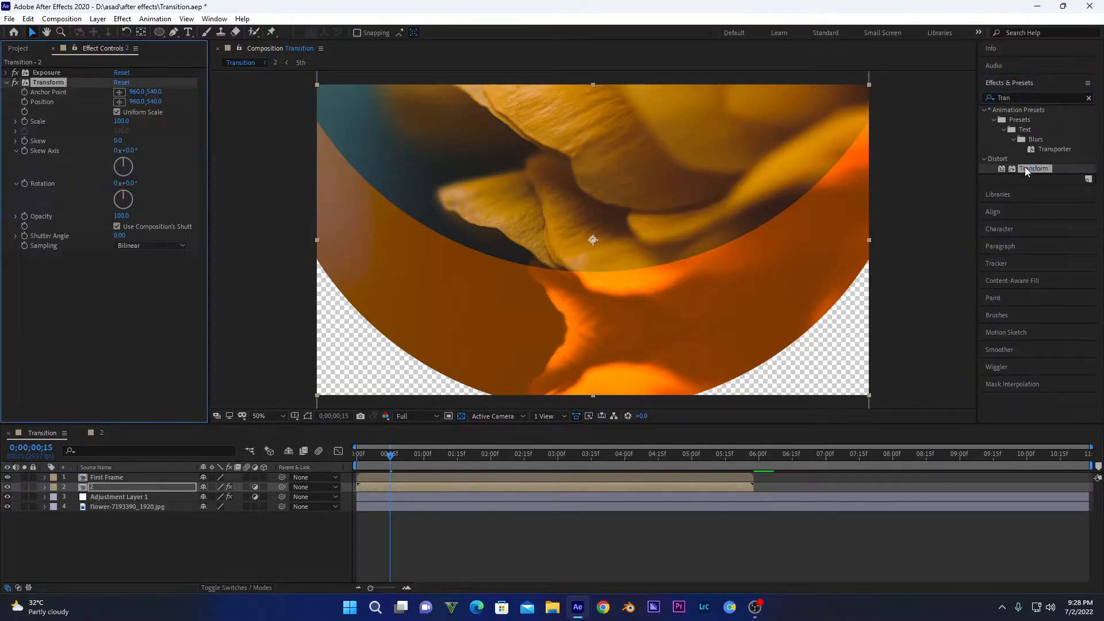
pyautogui.click(120, 122)
pyautogui.write('130')
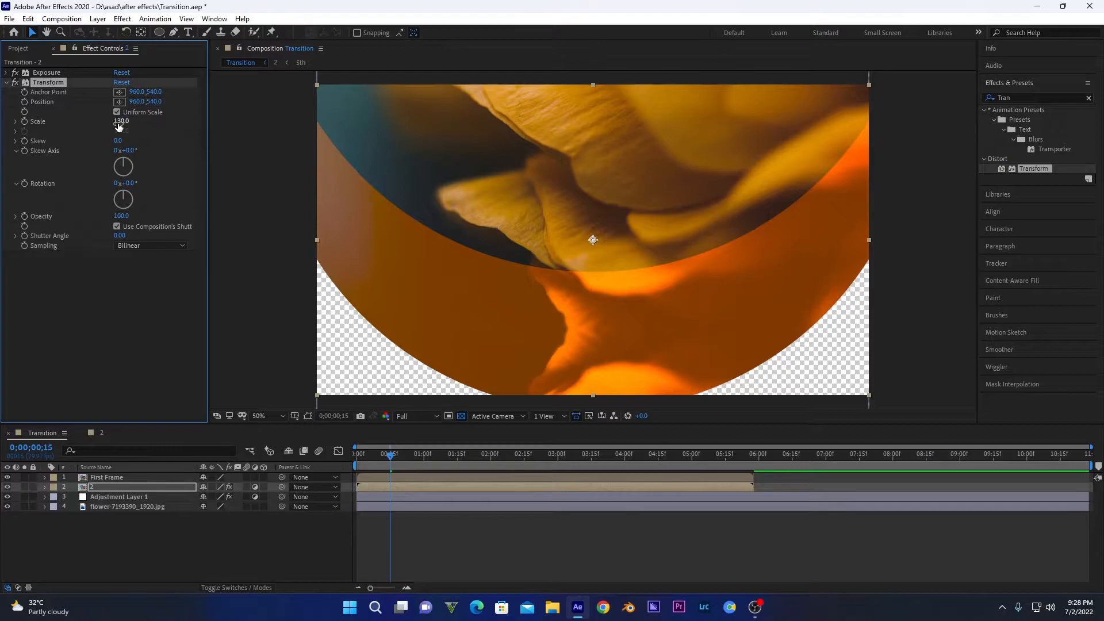
pyautogui.press('Return')
pyautogui.click(379, 459)
pyautogui.moveTo(378, 459); pyautogui.dragTo(344, 475)
pyautogui.press('space')
pyautogui.press('space')
pyautogui.click(389, 457)
# - Apply Fast Box Blur to layer 2 with a Blur Radius of 50 and preview the result
pyautogui.click(122, 18)
pyautogui.moveTo(173, 100)
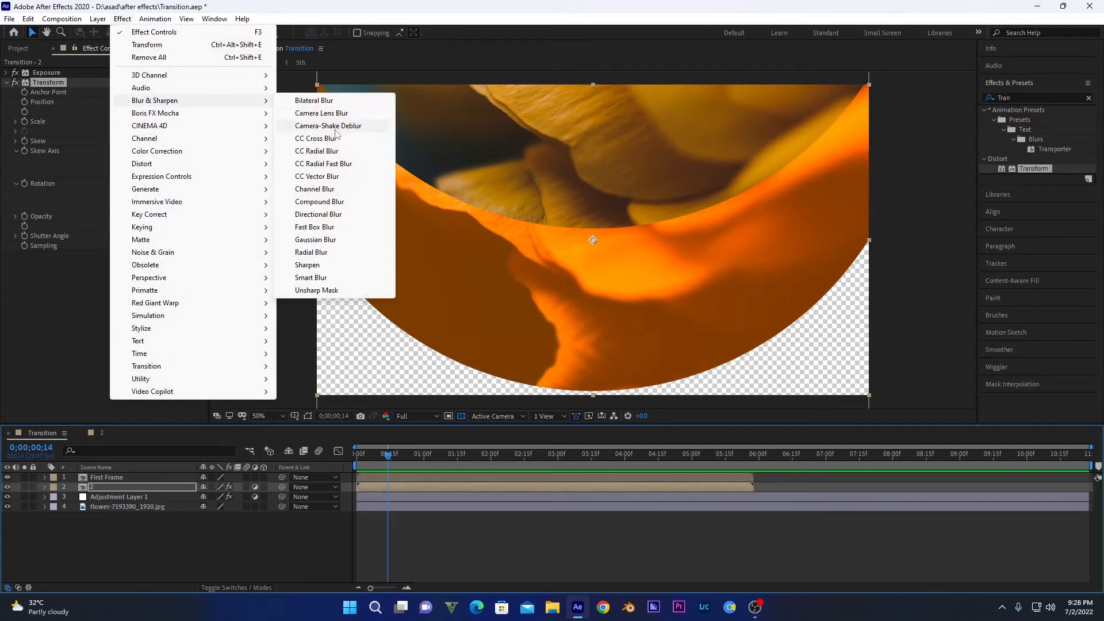
pyautogui.click(337, 228)
pyautogui.click(119, 264)
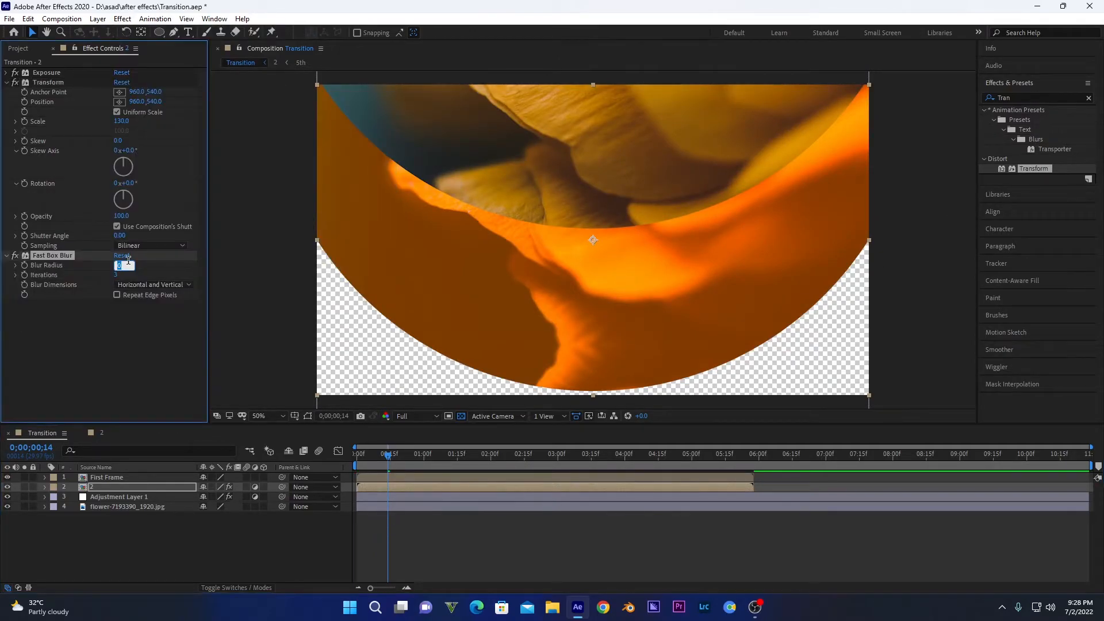
pyautogui.write('50')
pyautogui.press('Return')
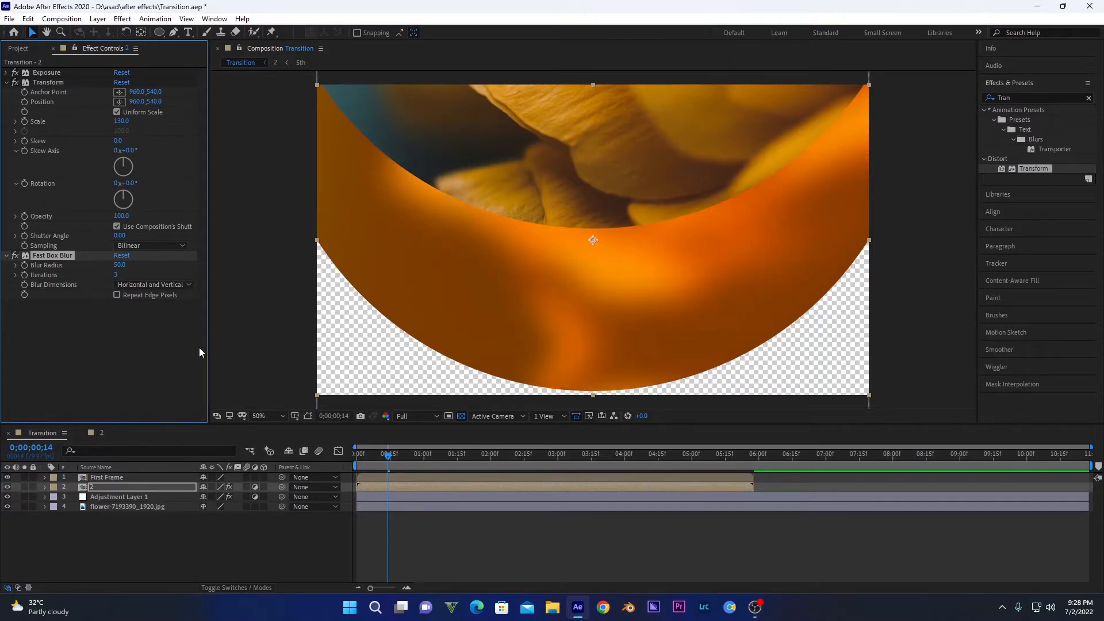
pyautogui.press('space')
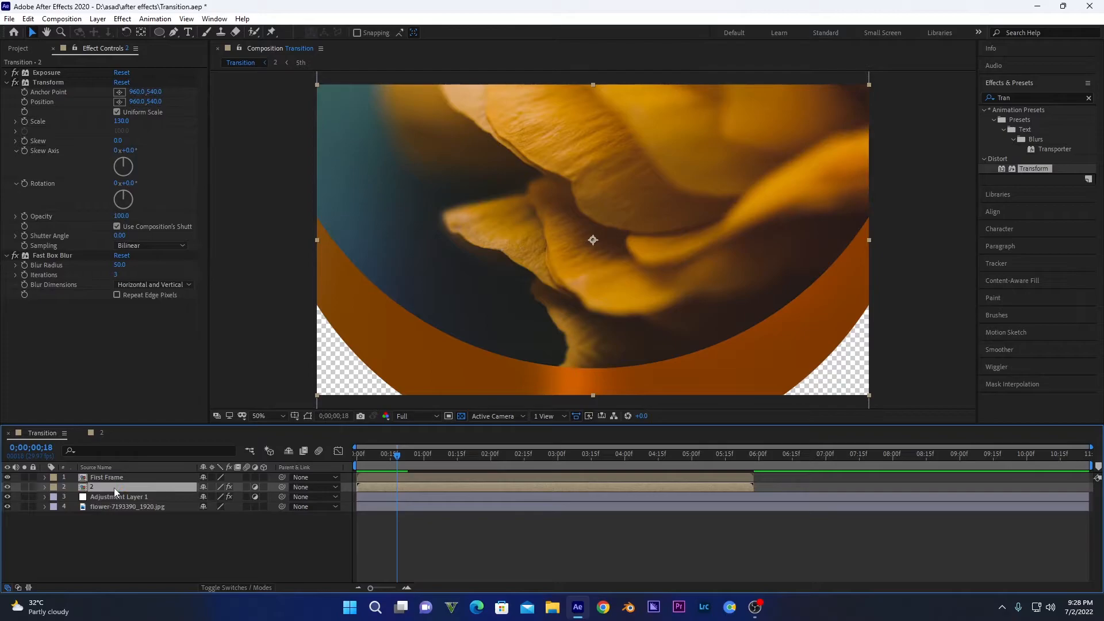
# - Duplicate layer 2, remove all effects from the copy, and apply Gradient Ramp to it
pyautogui.hotkey('ctrl', 'd')
pyautogui.hotkey('ctrl', 'a')
pyautogui.press('Delete')
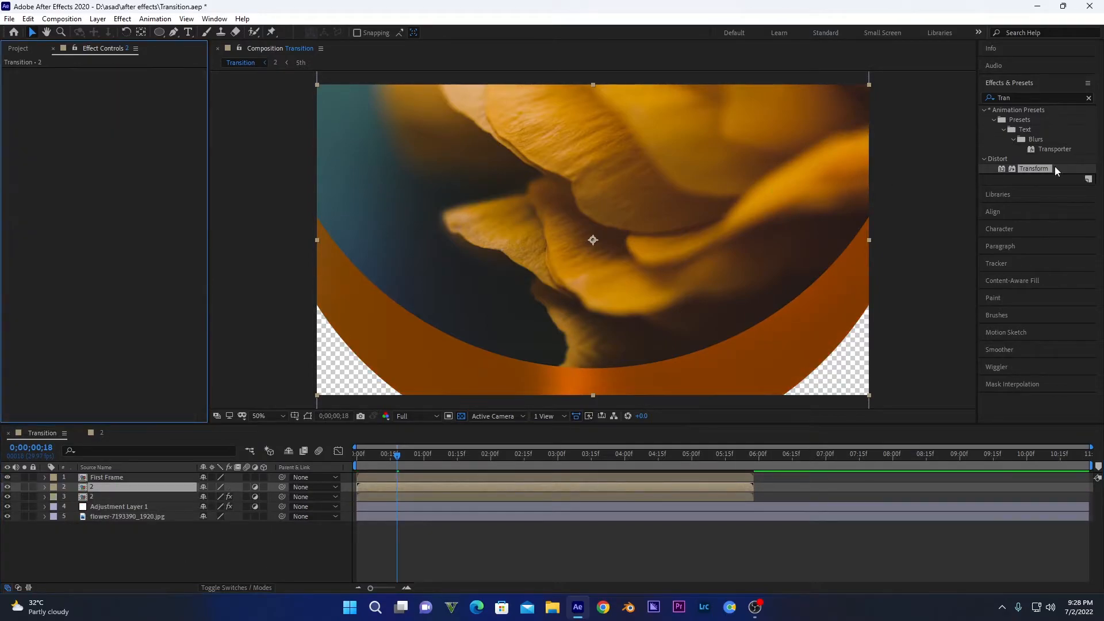
pyautogui.doubleClick(1023, 98)
pyautogui.write('gradi')
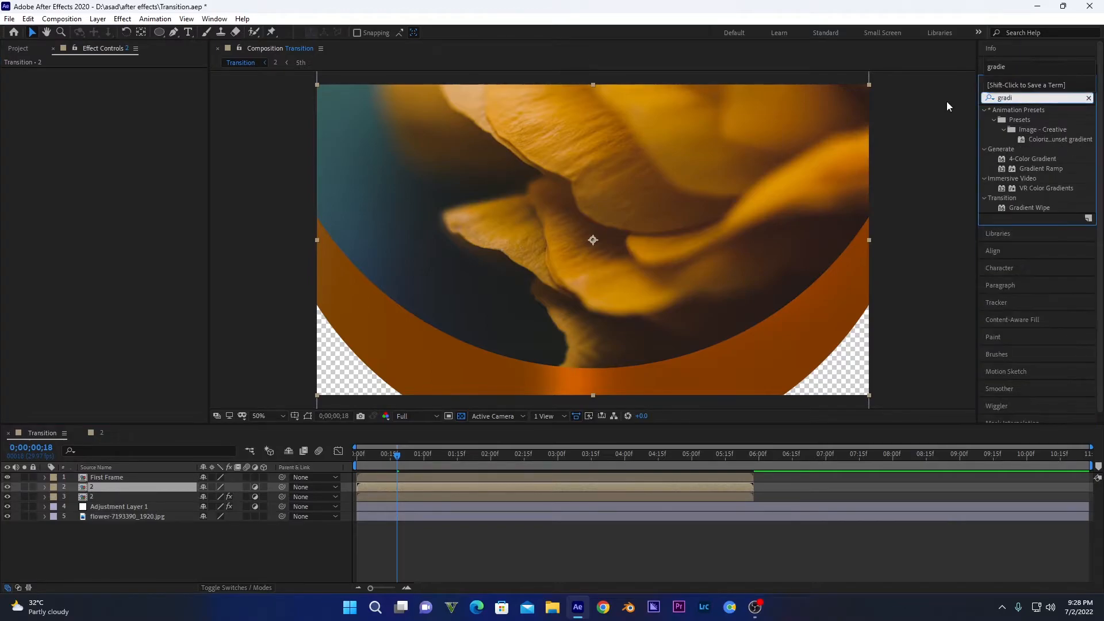
pyautogui.moveTo(1040, 169); pyautogui.dragTo(420, 240)
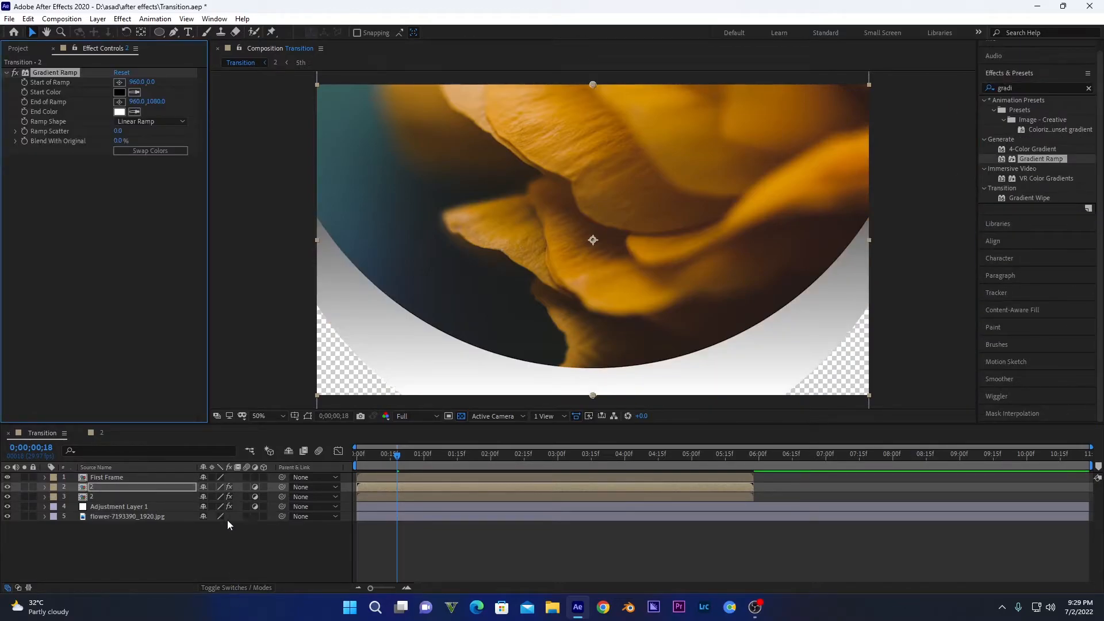
# - Set the duplicate's blending mode to Hard Light and colour its Gradient Ramp from dark green to blue
pyautogui.click(220, 587)
pyautogui.click(214, 487)
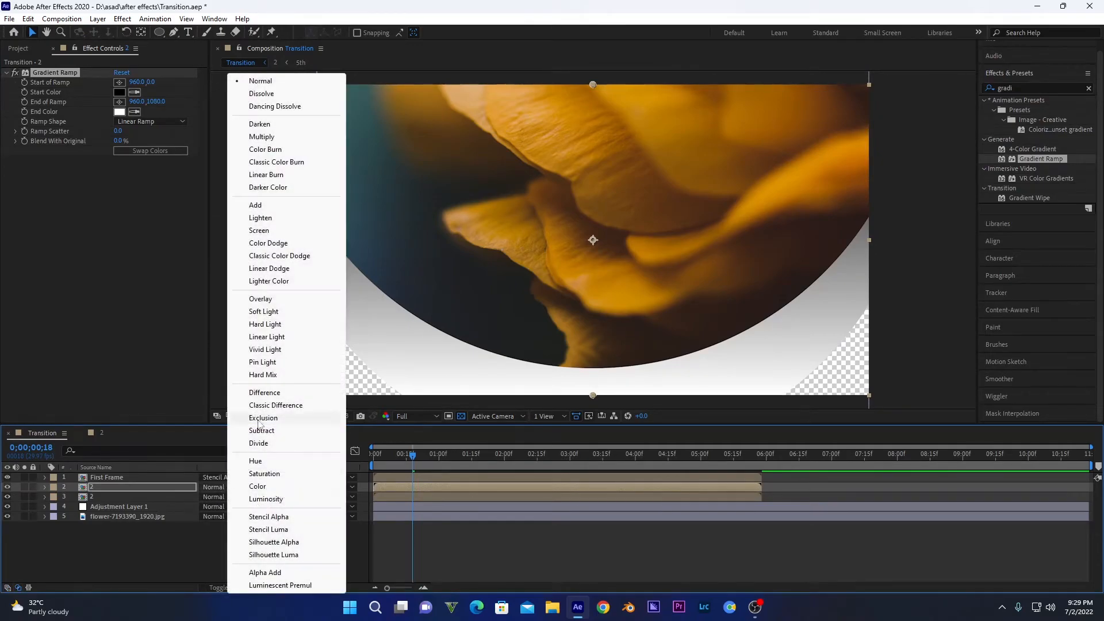
pyautogui.click(265, 324)
pyautogui.click(119, 91)
pyautogui.click(857, 458)
pyautogui.moveTo(857, 458); pyautogui.dragTo(875, 478)
pyautogui.moveTo(955, 431); pyautogui.dragTo(962, 458)
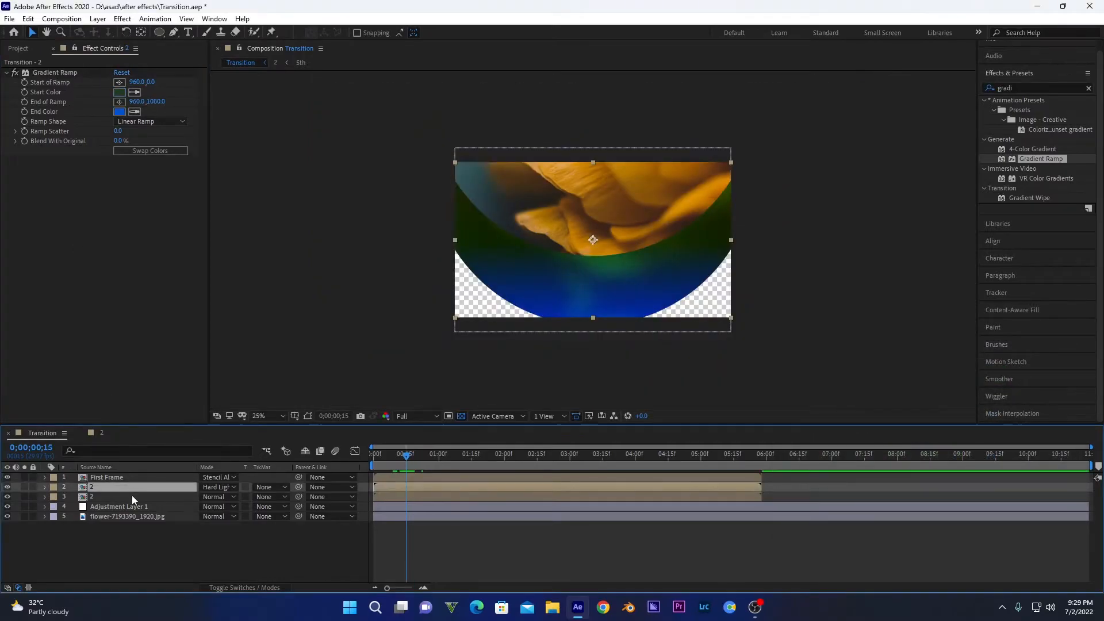
# - Lower the opacity of the gradient-ramp copy of layer 2 to soften its blue tint
pyautogui.press('t')
pyautogui.moveTo(205, 497); pyautogui.dragTo(187, 498)
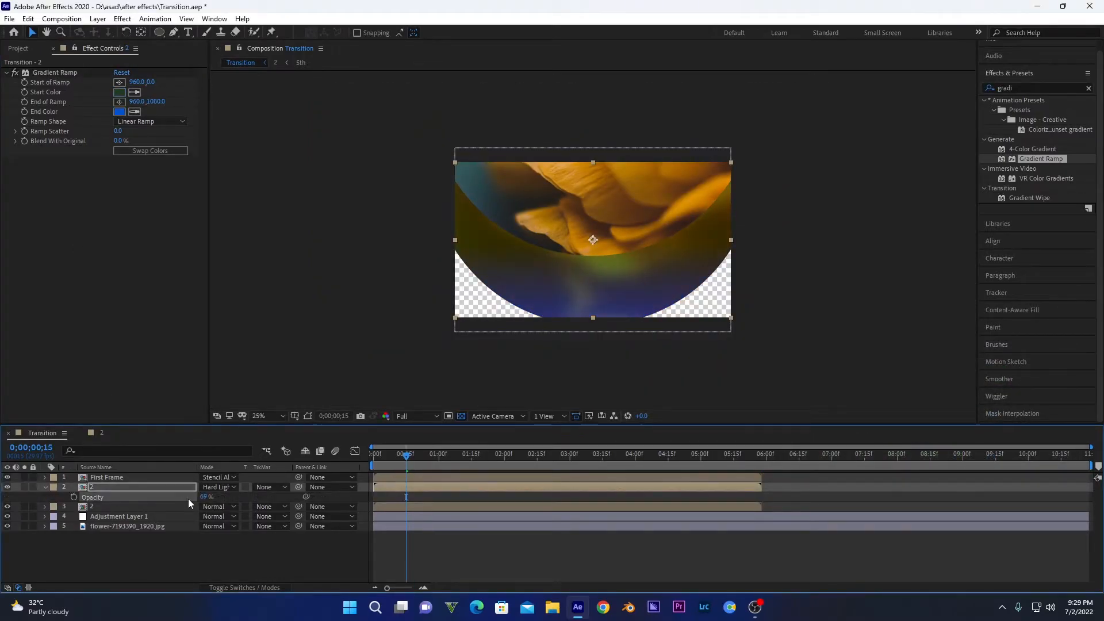
pyautogui.click(45, 487)
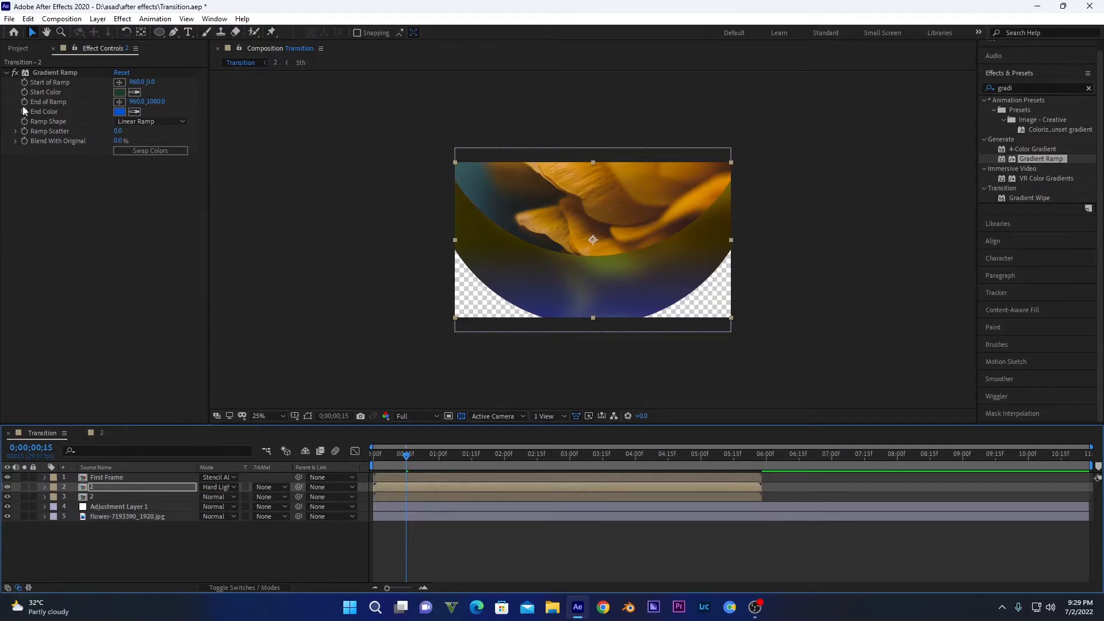
# - Add the 10th composition above Adjustment Layer 1 and pre-compose it as 3rd
pyautogui.click(27, 49)
pyautogui.click(438, 454)
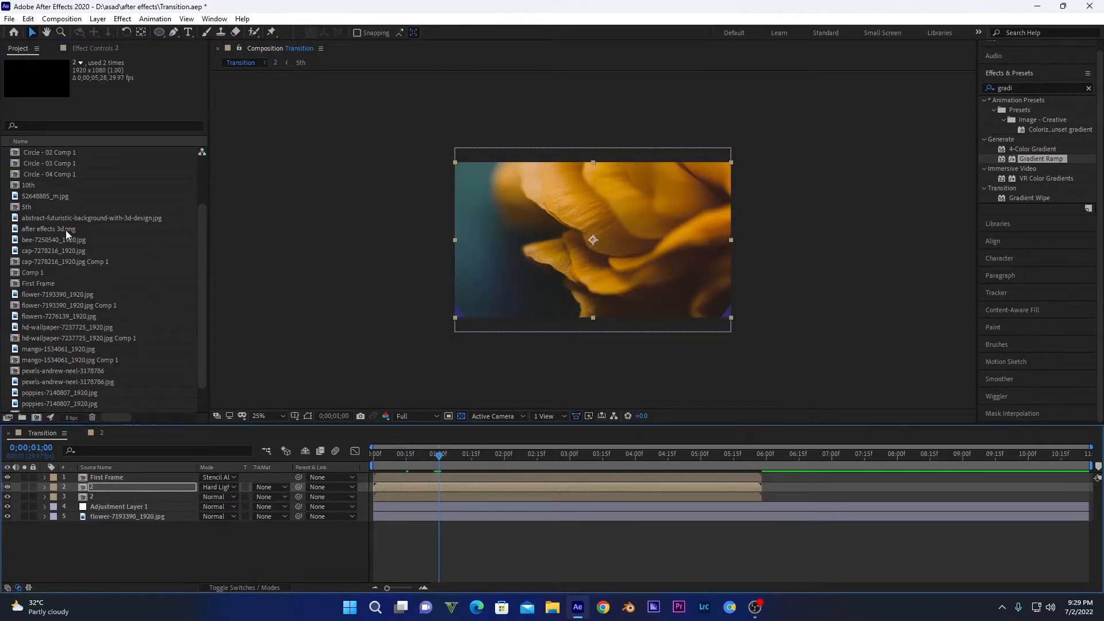
pyautogui.moveTo(27, 184); pyautogui.dragTo(95, 506)
pyautogui.rightClick(102, 507)
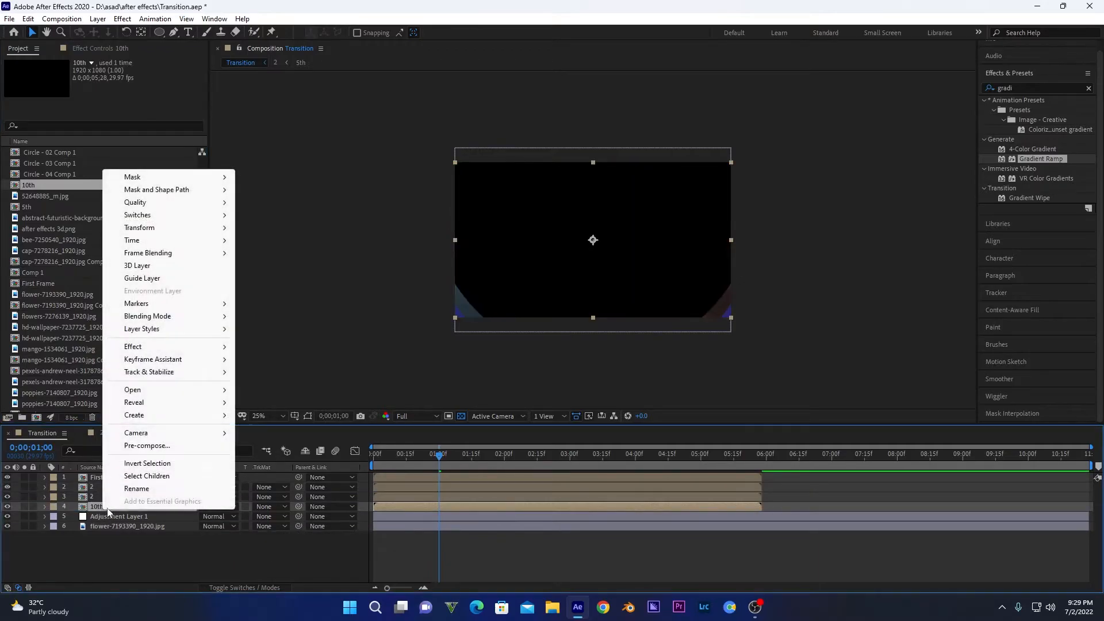
pyautogui.click(147, 446)
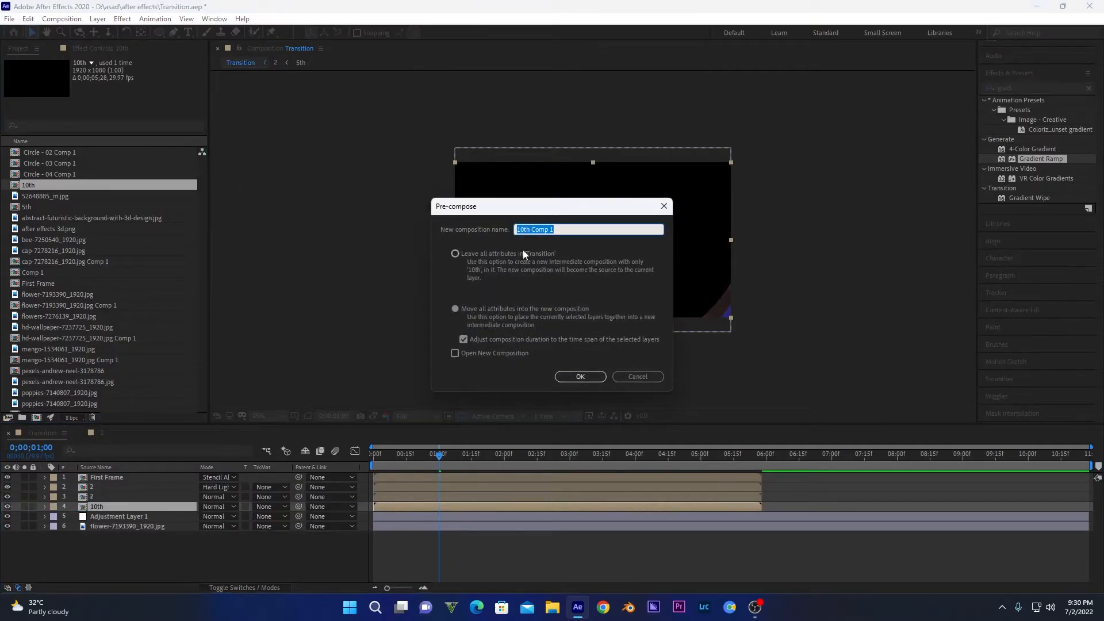
pyautogui.write('3rd')
pyautogui.press('Return')
# - Inside the 3rd composition, add a white solid beneath 10th and set its track matte to Alpha Inverted
pyautogui.doubleClick(104, 506)
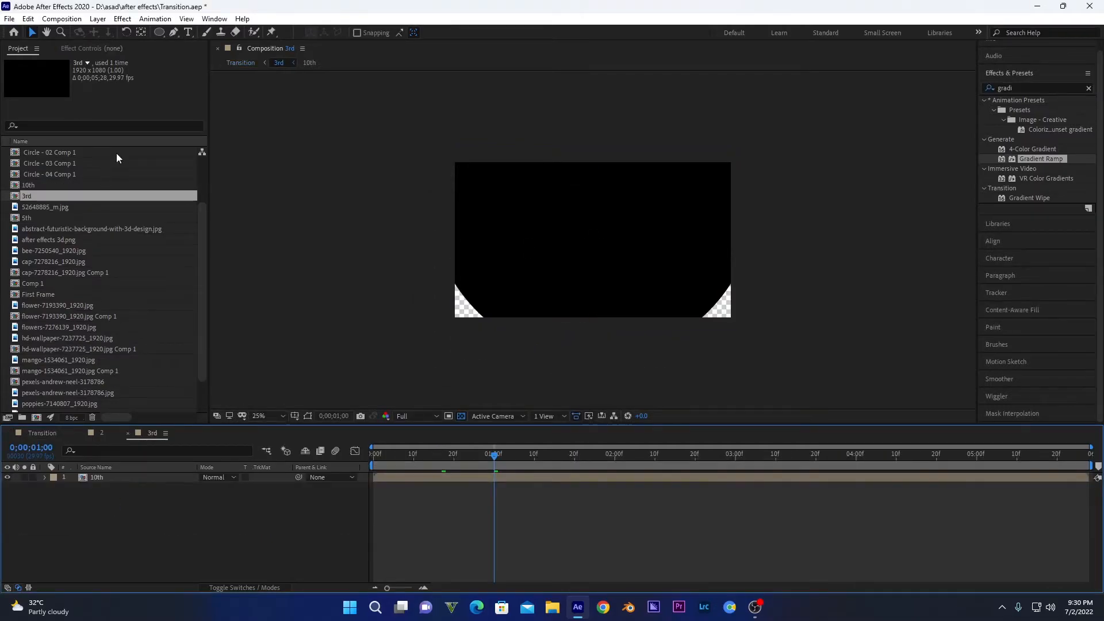
pyautogui.click(97, 19)
pyautogui.click(305, 43)
pyautogui.click(613, 482)
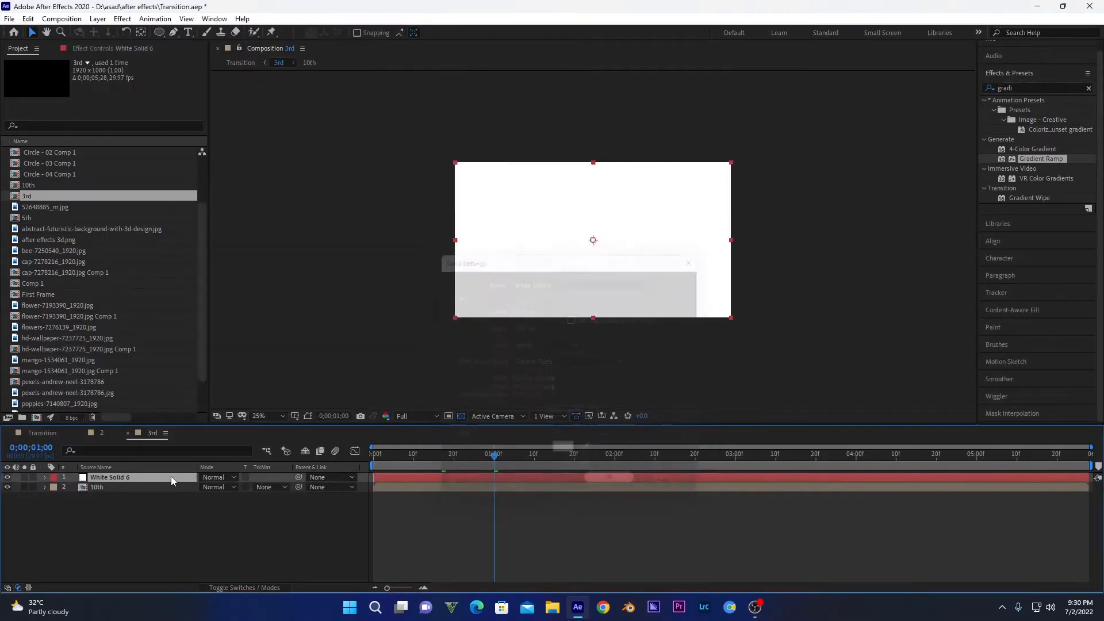
pyautogui.hotkey('ctrl', '[')
pyautogui.click(270, 489)
pyautogui.click(287, 529)
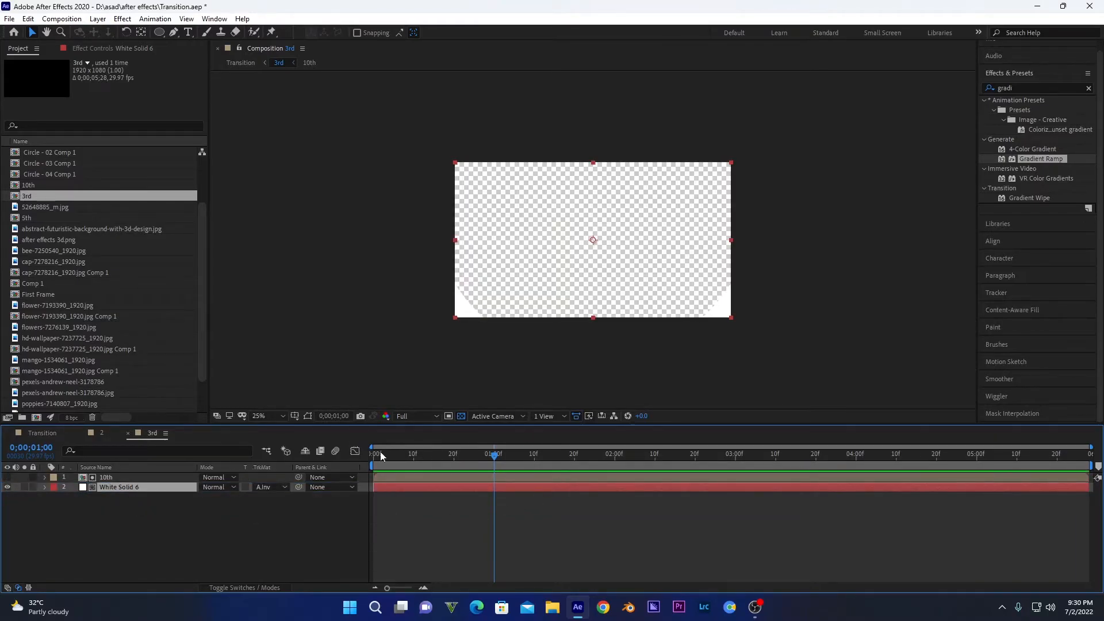
# - Return to the Transition composition, close the other open compositions, and make 3rd an adjustment layer
pyautogui.click(47, 433)
pyautogui.click(83, 433)
pyautogui.click(83, 433)
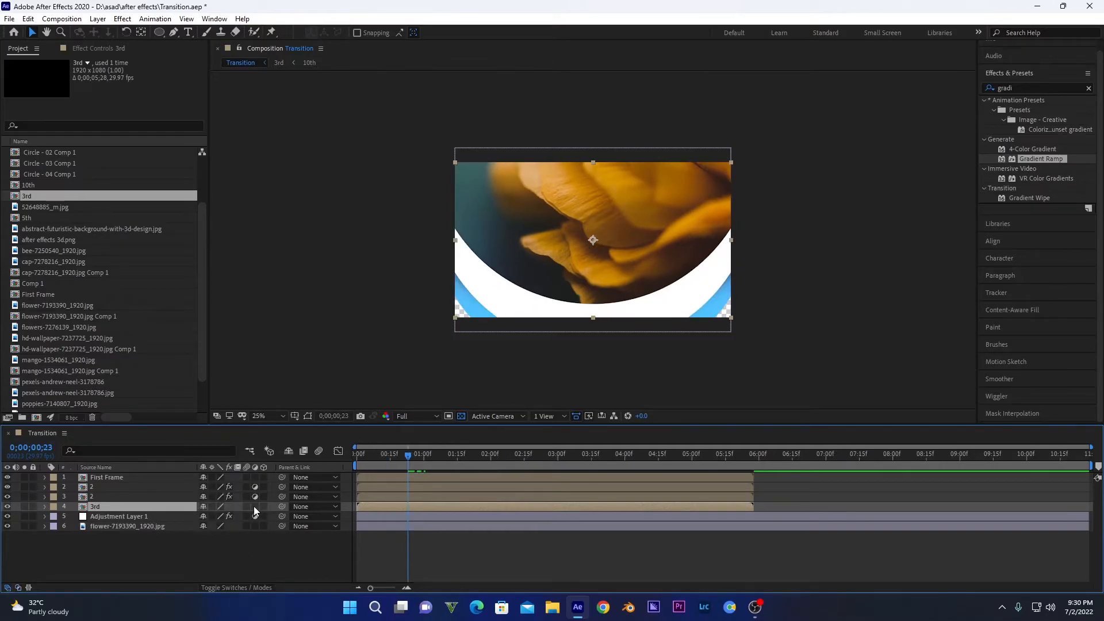
pyautogui.click(254, 506)
pyautogui.click(395, 457)
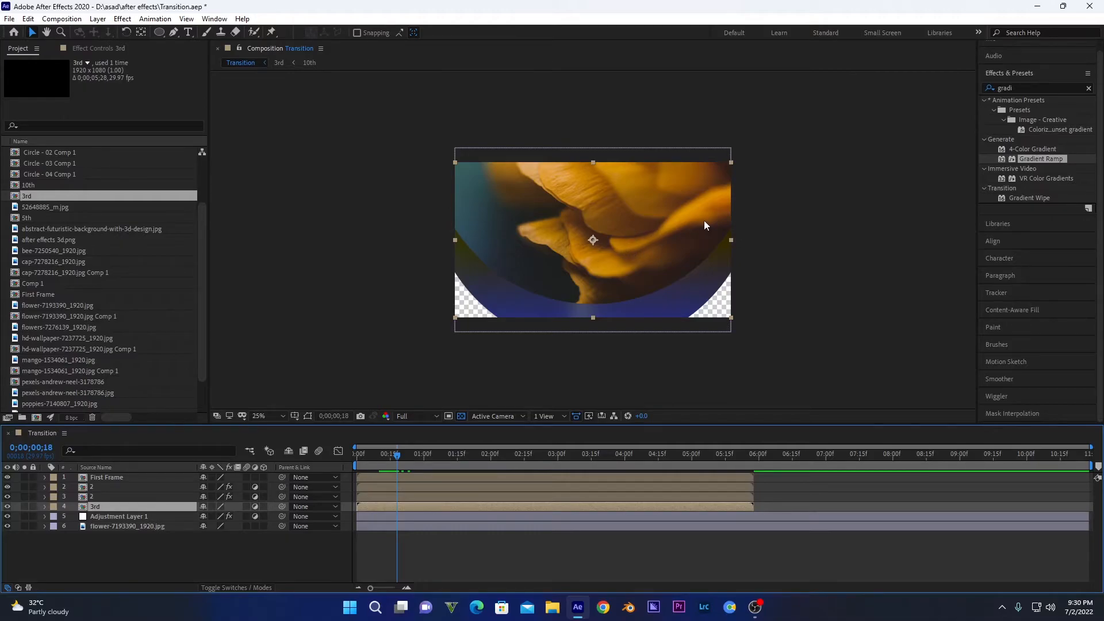
# - Copy the Exposure, Transform and Fast Box Blur effects from the lower layer 2 onto the 3rd layer
pyautogui.click(106, 494)
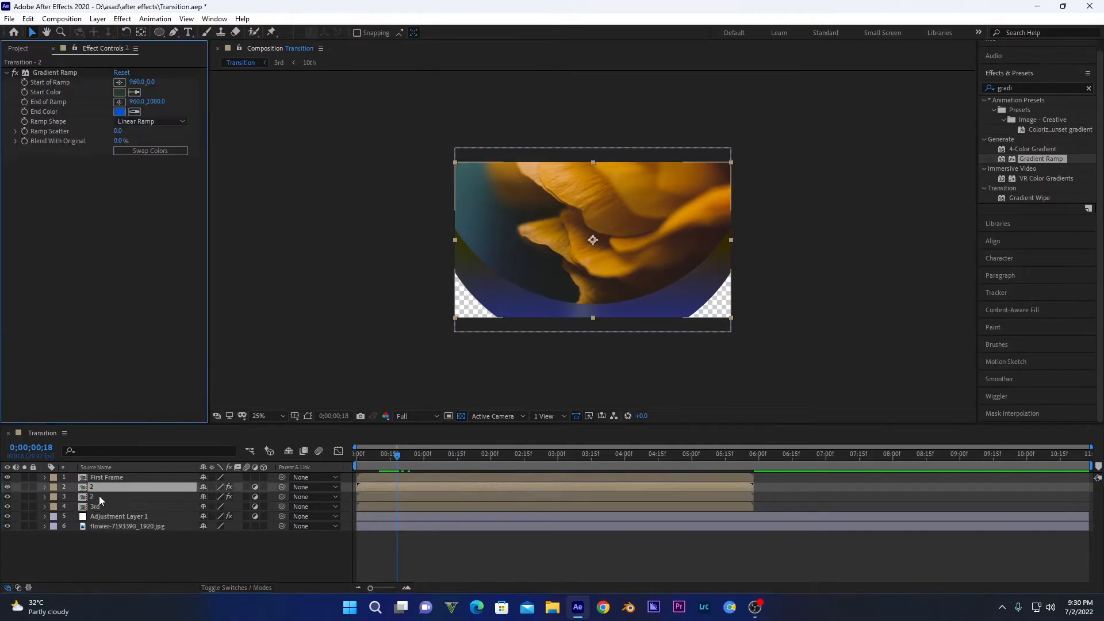
pyautogui.click(44, 74)
pyautogui.keyDown('ctrl'); pyautogui.click(44, 83); pyautogui.keyUp('ctrl')
pyautogui.keyDown('ctrl'); pyautogui.click(61, 257); pyautogui.keyUp('ctrl')
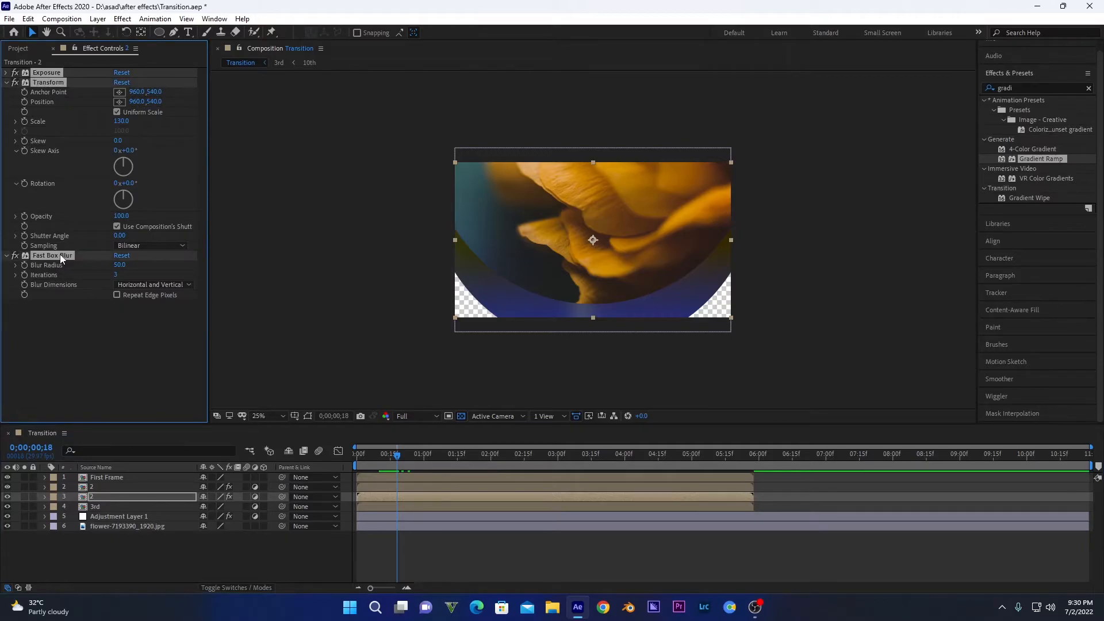
pyautogui.click(99, 507)
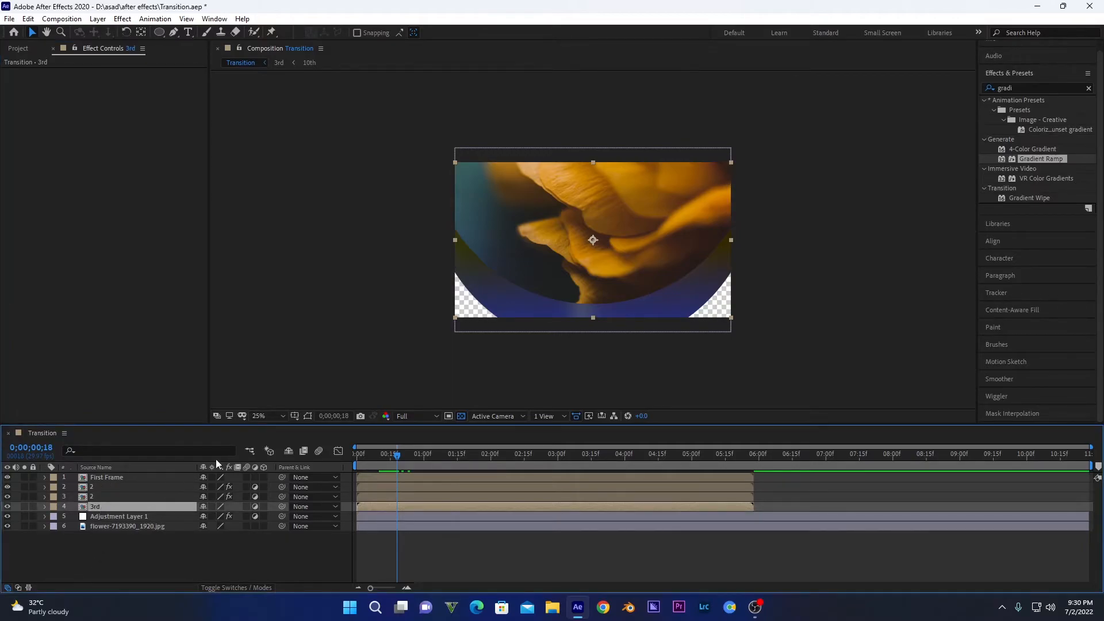
pyautogui.hotkey('ctrl', 'v')
# - On the 3rd layer, set Blur Radius to 20, Red Exposure to 1.09 and Red Offset to -0.13, and preview the transition
pyautogui.click(92, 409)
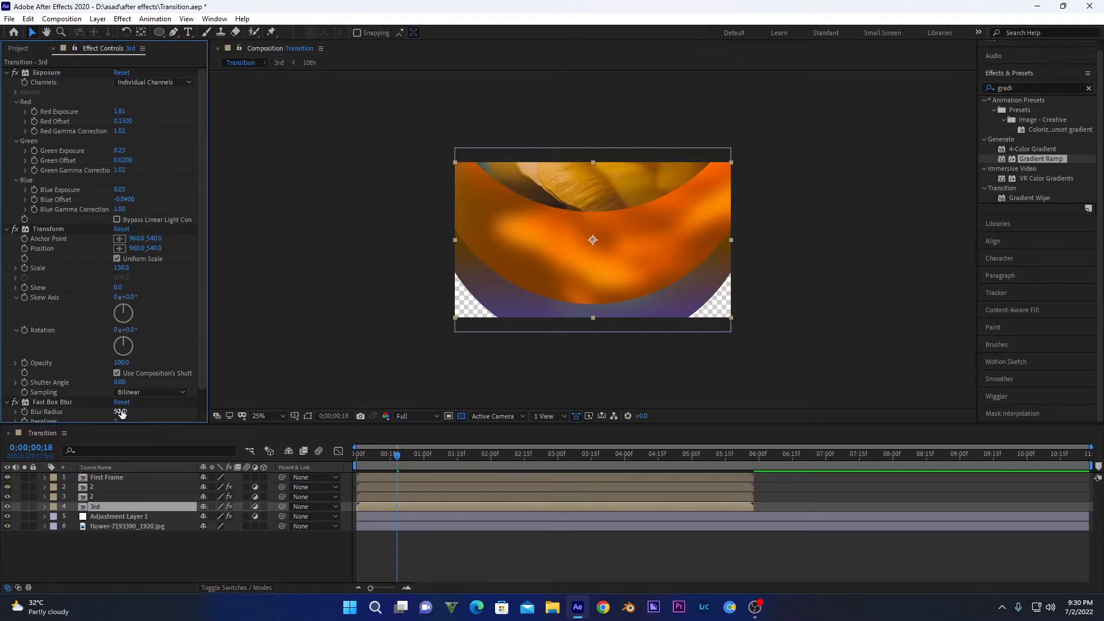
pyautogui.press('Return')
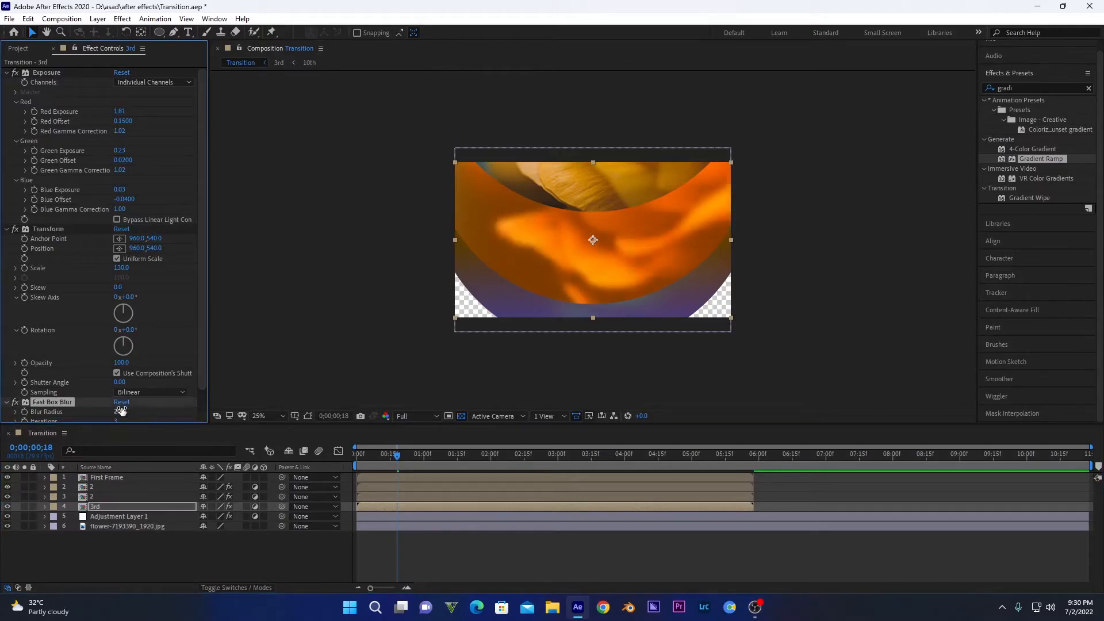
pyautogui.moveTo(116, 114); pyautogui.dragTo(79, 110)
pyautogui.moveTo(119, 121); pyautogui.dragTo(103, 120)
pyautogui.moveTo(386, 456)
pyautogui.mouseDown()
pyautogui.moveTo(413, 459)
pyautogui.moveTo(368, 457)
pyautogui.mouseUp()
pyautogui.press('space')
# - Duplicate the 3rd layer and remove Exposure, Transform and Fast Box Blur from the upper copy
pyautogui.click(102, 506)
pyautogui.hotkey('ctrl', 'd')
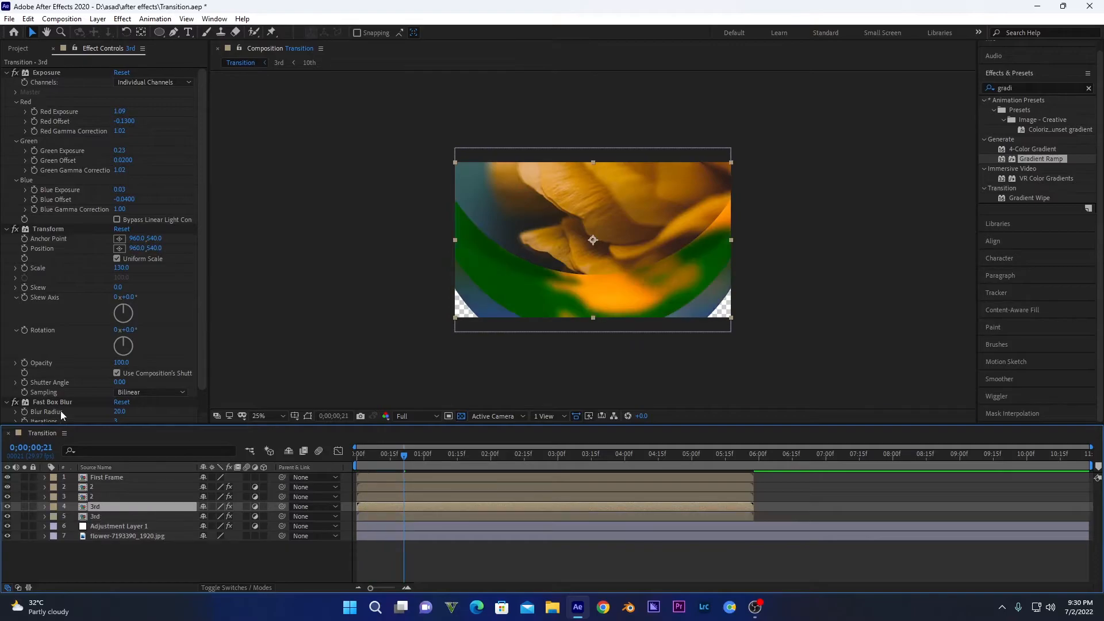
pyautogui.click(46, 401)
pyautogui.keyDown('ctrl'); pyautogui.click(45, 229); pyautogui.keyUp('ctrl')
pyautogui.keyDown('ctrl'); pyautogui.click(48, 71); pyautogui.keyUp('ctrl')
pyautogui.hotkey('ctrl', 'x')
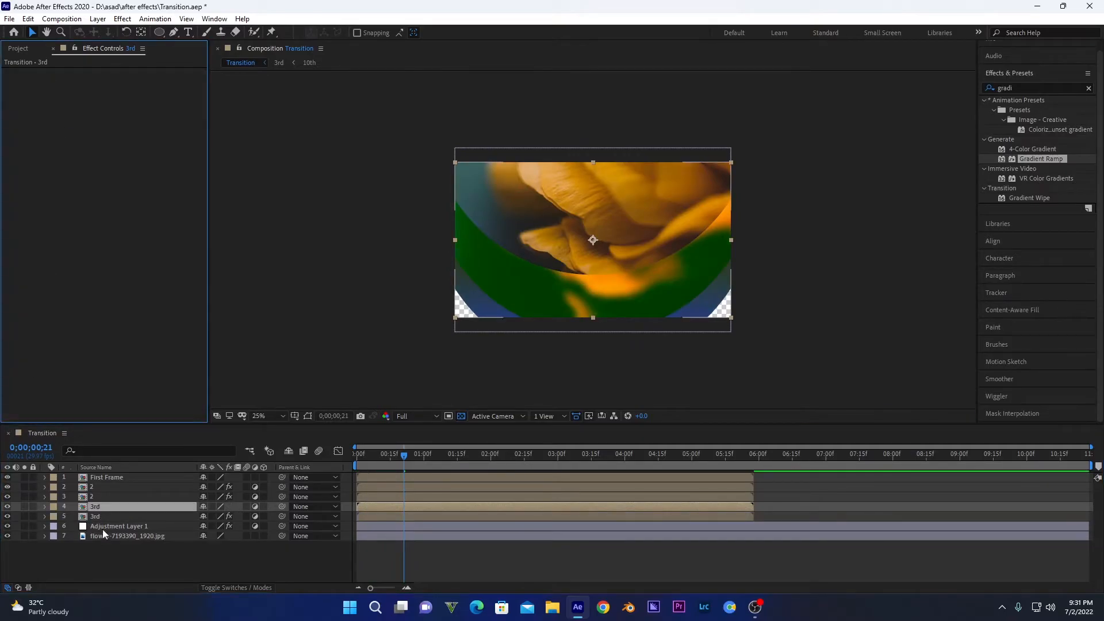
# - Copy the Gradient Ramp from the upper layer 2 onto the upper 3rd layer and set its blending mode to Hard Light
pyautogui.click(96, 490)
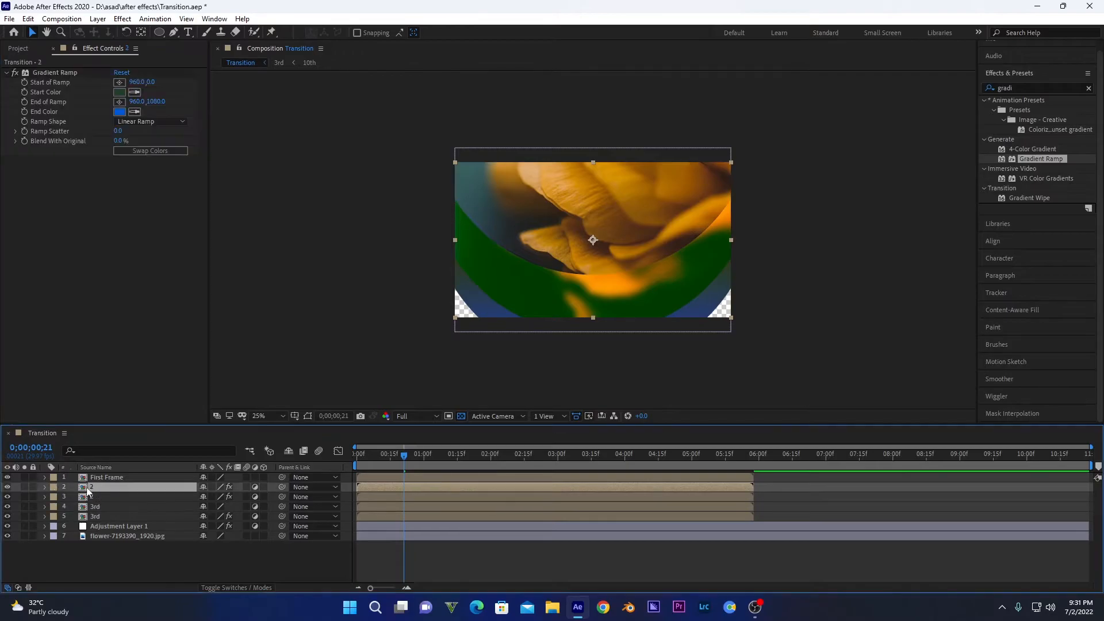
pyautogui.click(46, 73)
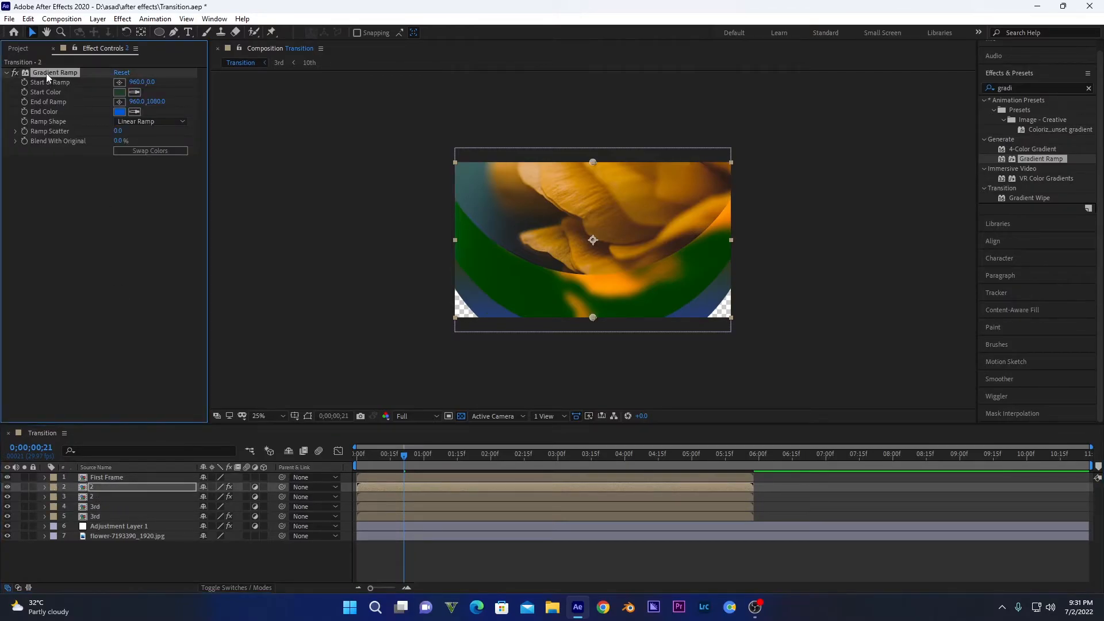
pyautogui.click(100, 508)
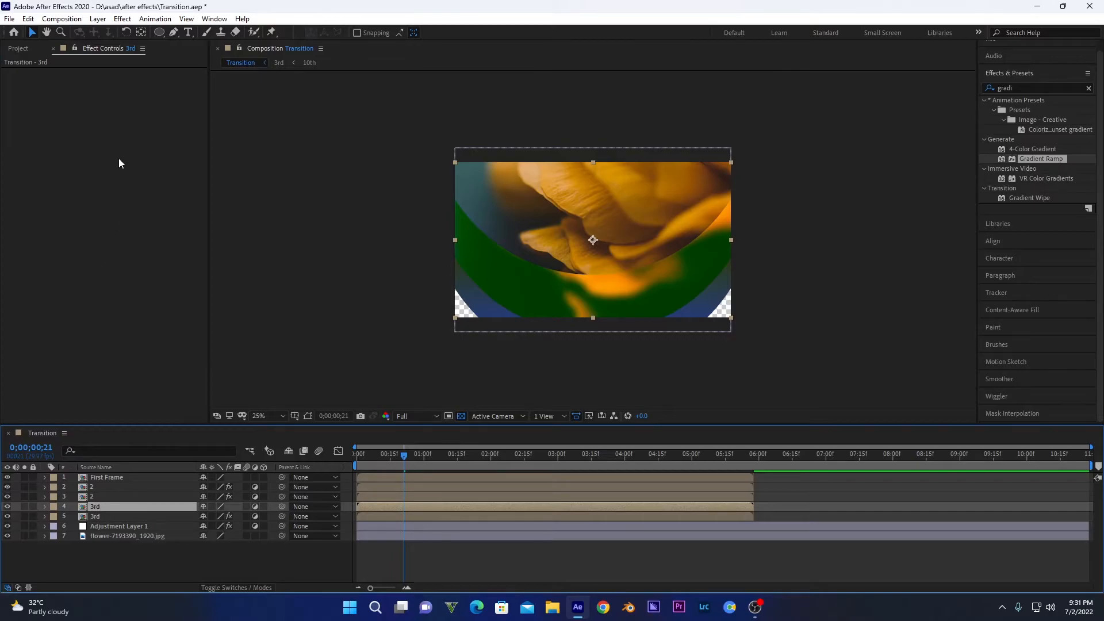
pyautogui.hotkey('ctrl', 'v')
pyautogui.press('F4')
pyautogui.click(219, 506)
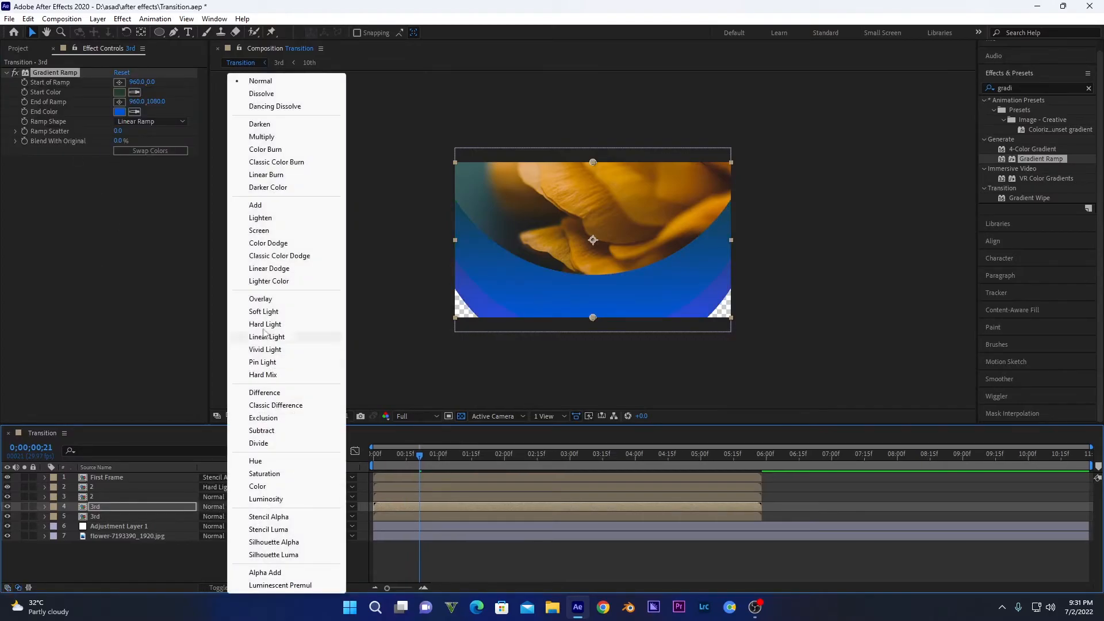
pyautogui.click(265, 324)
# - Recolour the upper 3rd layer's Gradient Ramp with a brown start colour and cyan end colour, and preview the transition
pyautogui.click(119, 112)
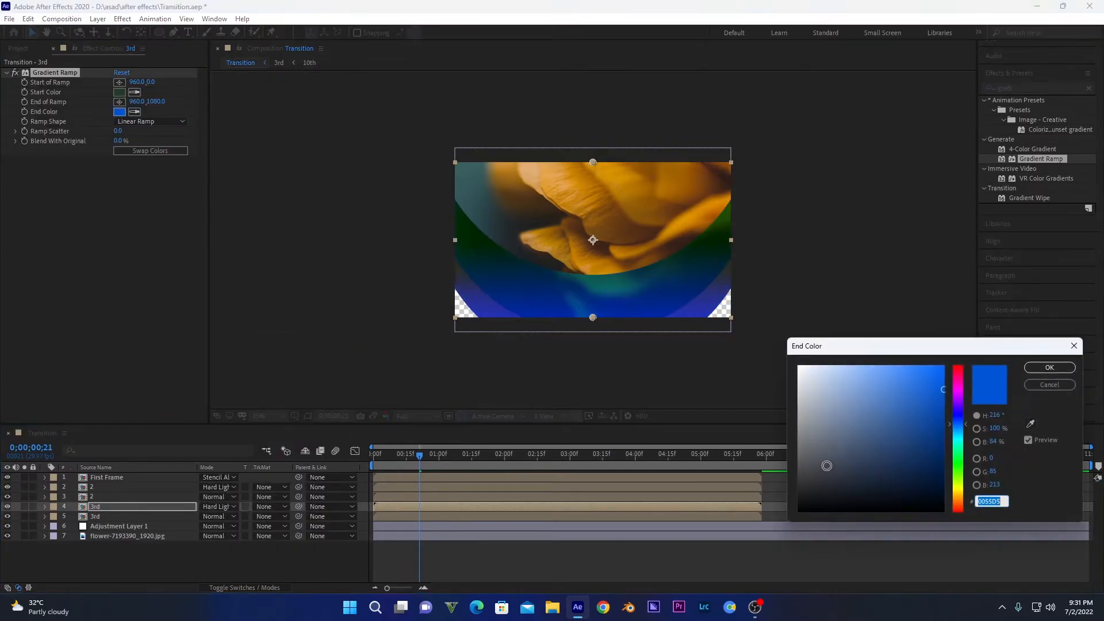
pyautogui.moveTo(958, 424)
pyautogui.mouseDown()
pyautogui.moveTo(958, 406)
pyautogui.moveTo(958, 437)
pyautogui.mouseUp()
pyautogui.click(1049, 367)
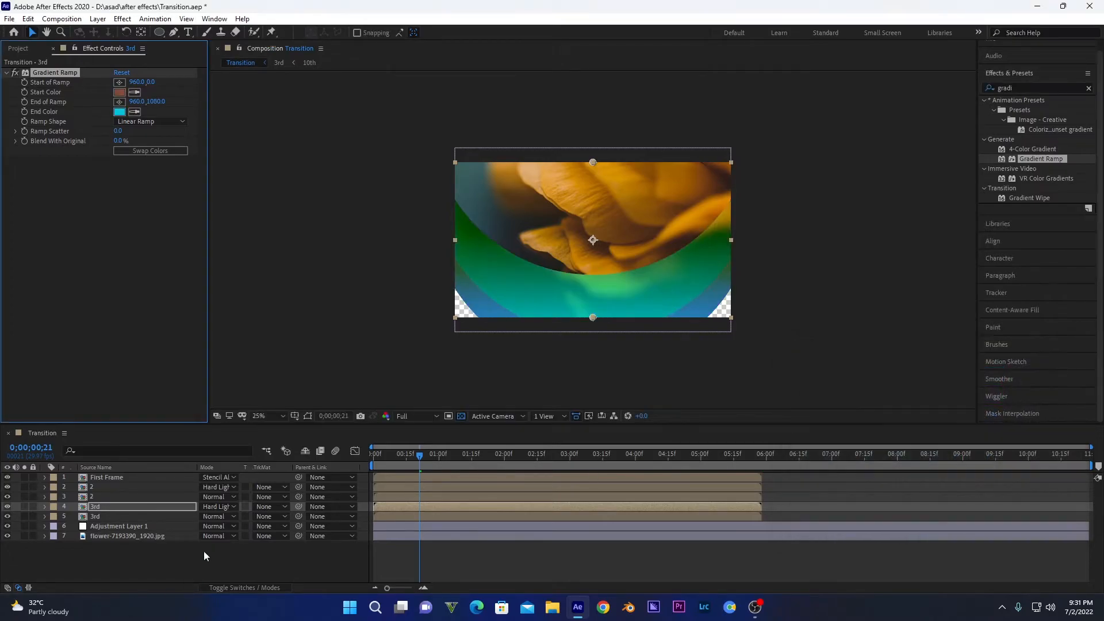
pyautogui.click(333, 457)
pyautogui.press('space')
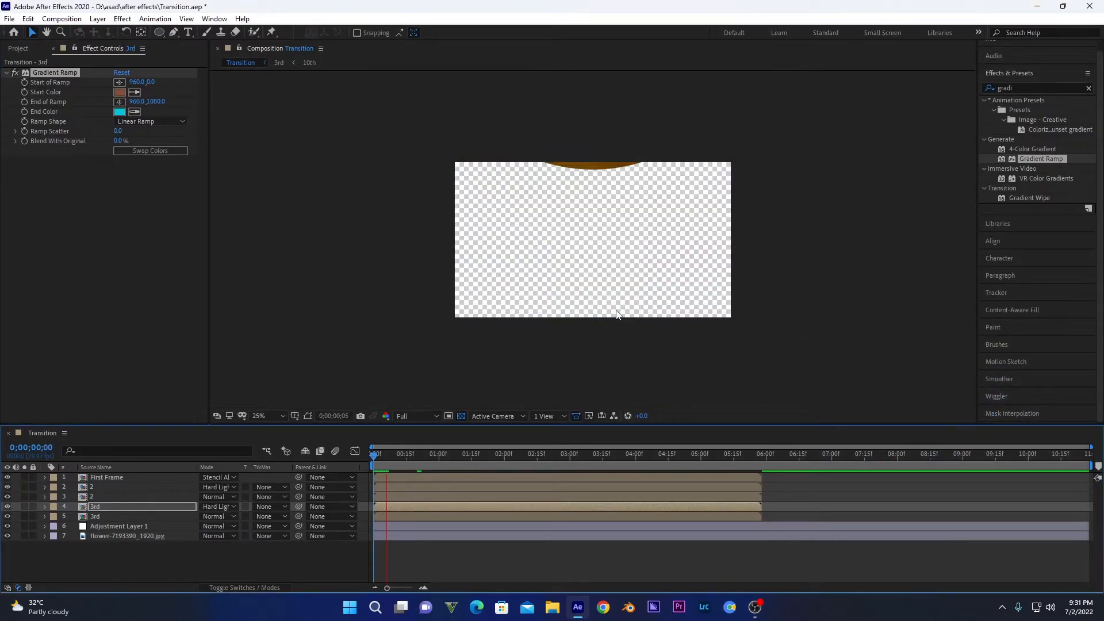
pyautogui.press('space')
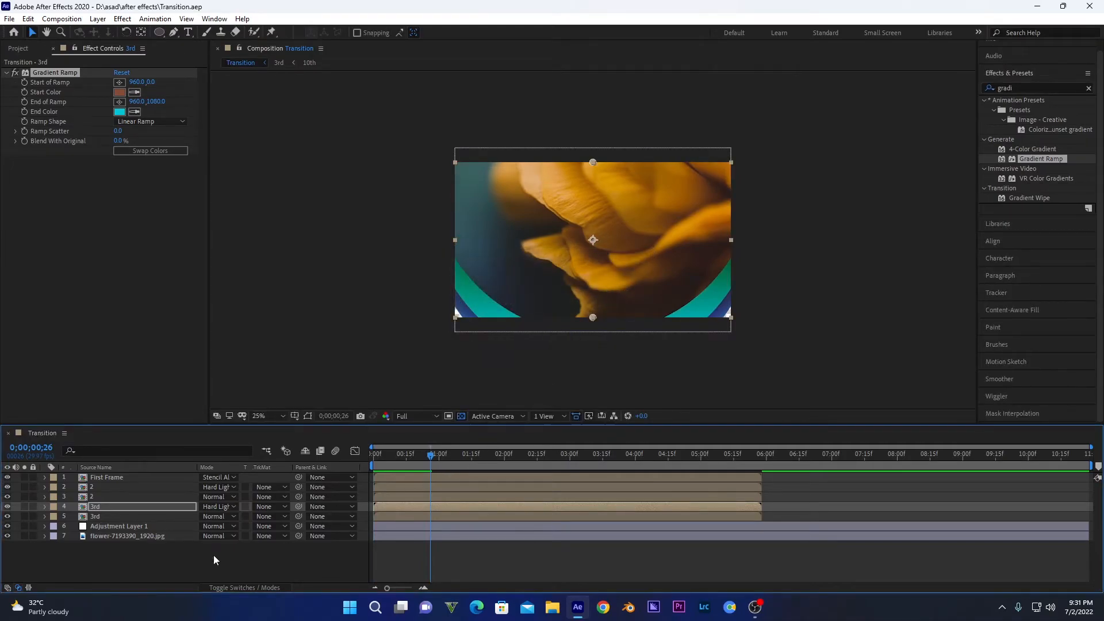
# - Add composition 15 above Adjustment Layer 1 and pre-compose it as 4th
pyautogui.click(18, 48)
pyautogui.moveTo(23, 163); pyautogui.dragTo(112, 522)
pyautogui.rightClick(97, 527)
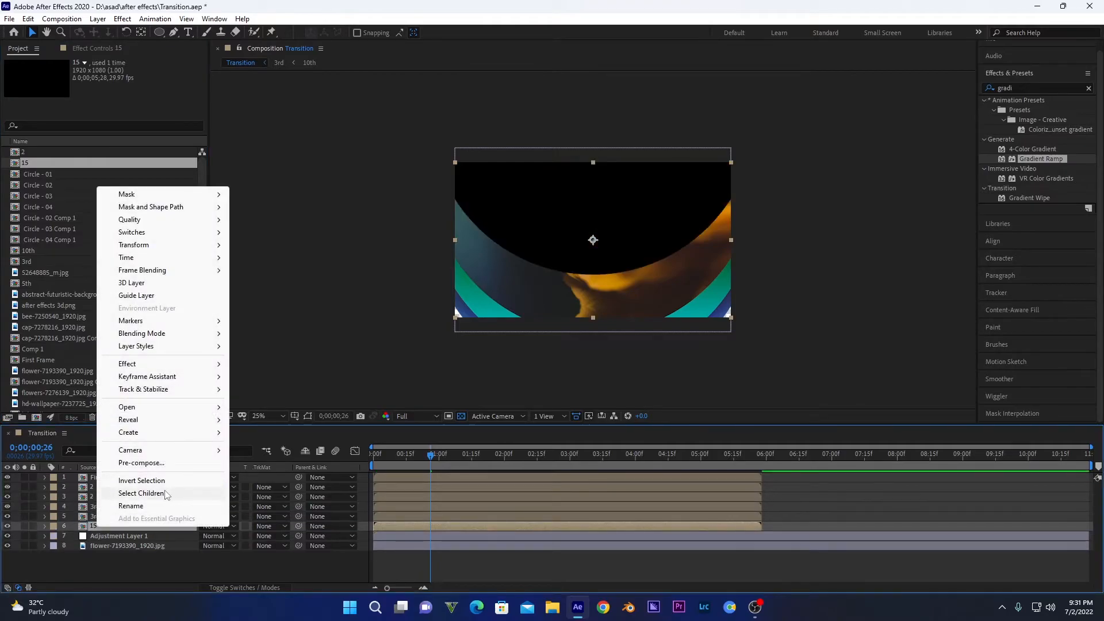
pyautogui.click(166, 463)
pyautogui.write('4th')
pyautogui.press('Return')
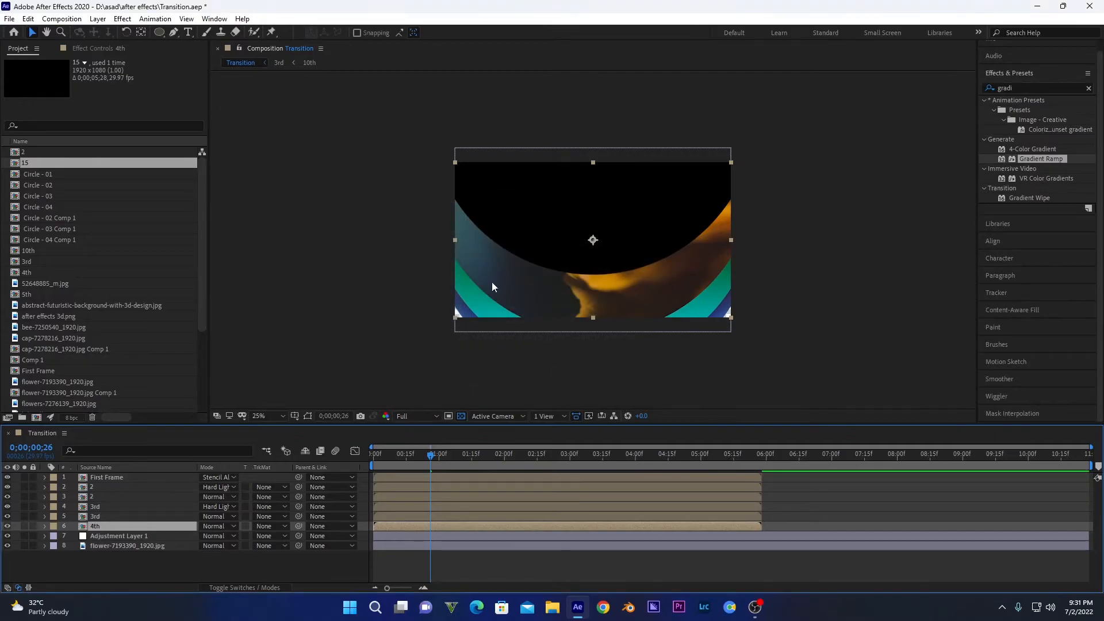
# - Open the 4th composition and create a white solid in it
pyautogui.doubleClick(98, 526)
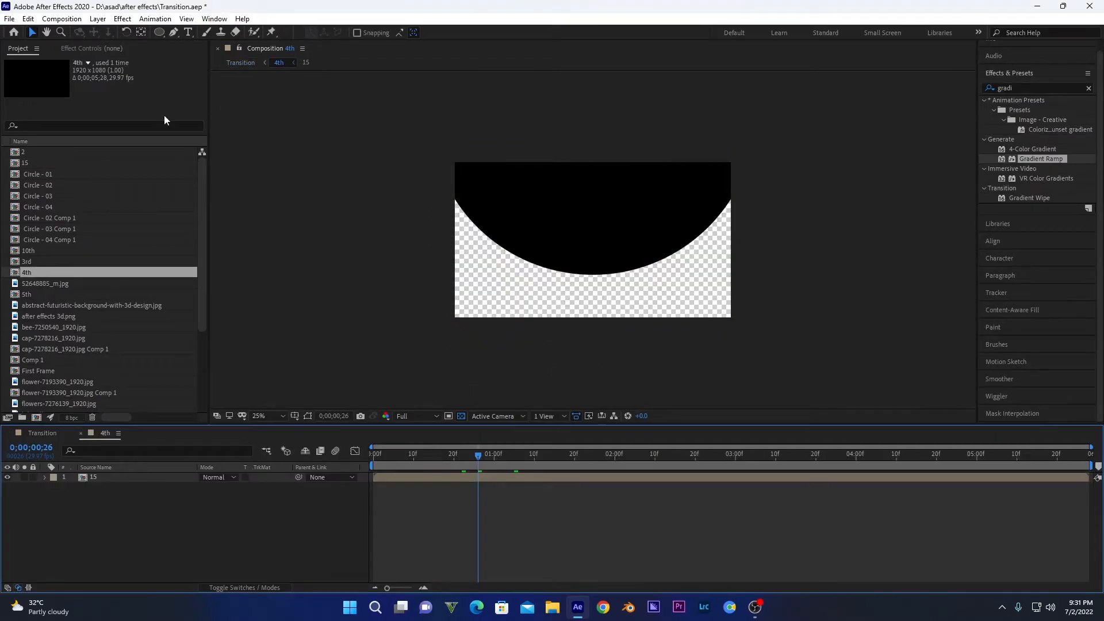
pyautogui.click(98, 19)
pyautogui.moveTo(124, 35)
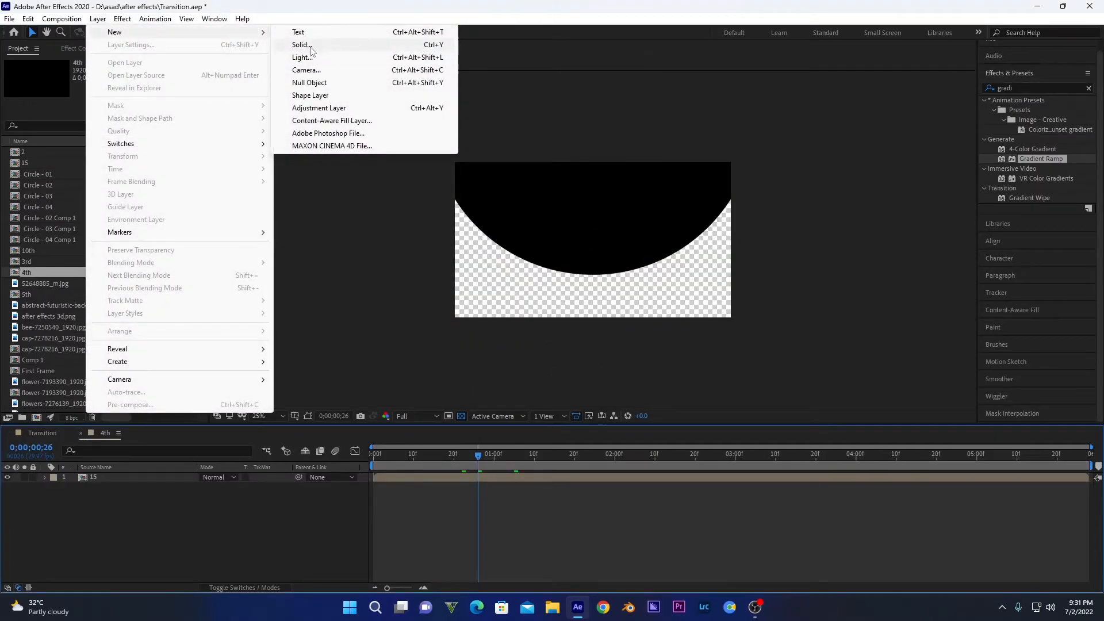
pyautogui.click(302, 45)
pyautogui.click(610, 480)
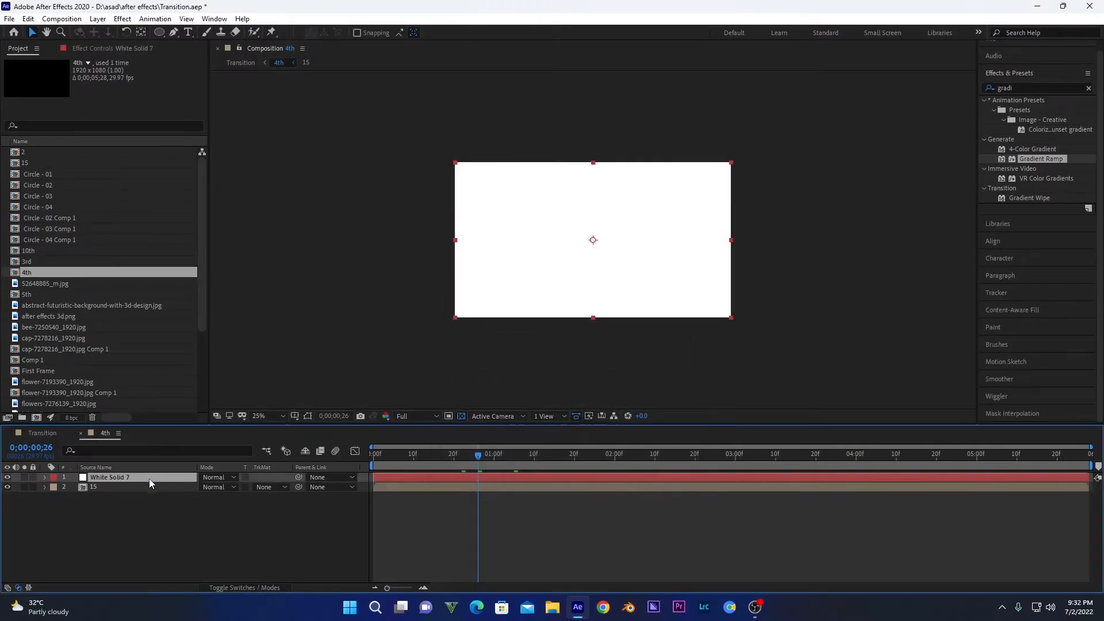
# - Move the white solid below composition 15, give it an alpha inverted matte from 15, and return to the Transition composition
pyautogui.moveTo(147, 477); pyautogui.dragTo(239, 493)
pyautogui.click(267, 486)
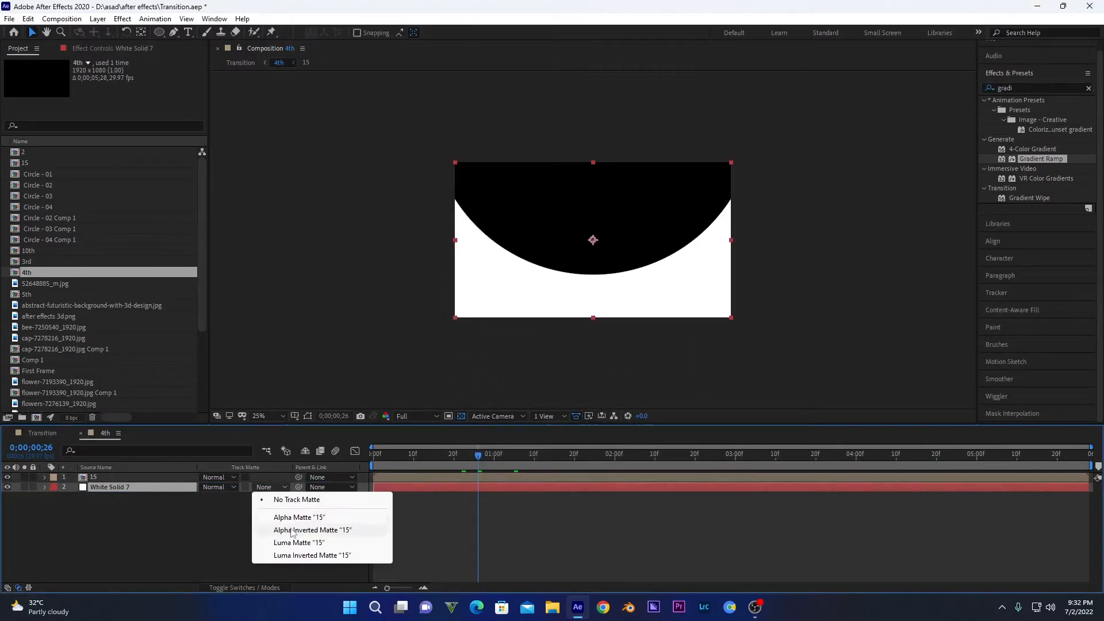
pyautogui.click(309, 532)
pyautogui.click(81, 433)
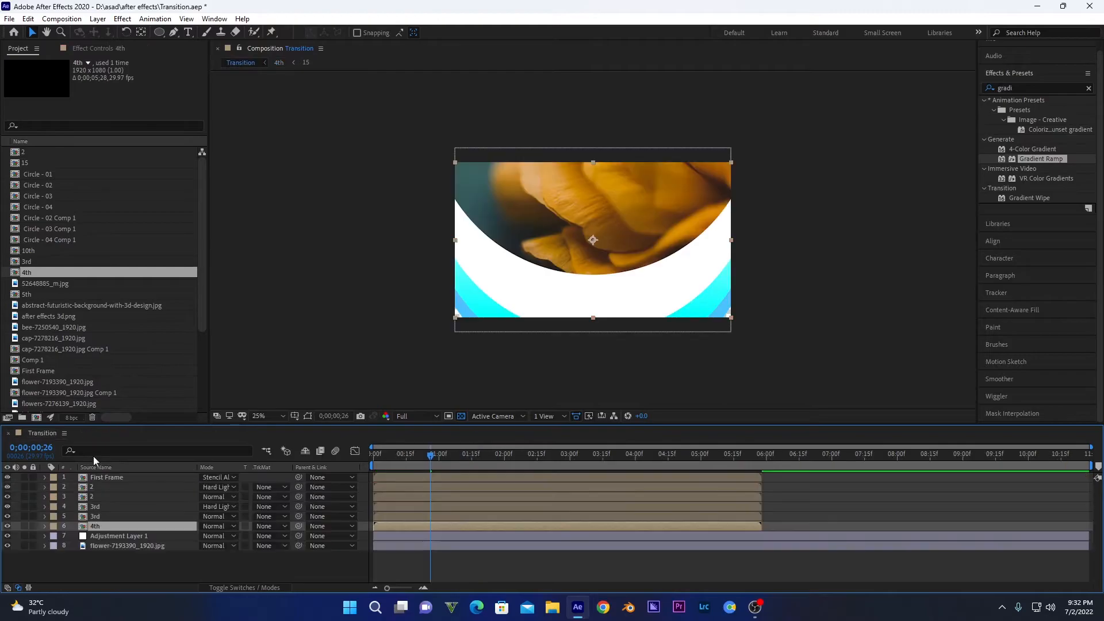
# - Turn the 4th layer into an adjustment layer and copy the lower 3rd layer's Exposure, Transform and Fast Box Blur effects onto it
pyautogui.click(230, 588)
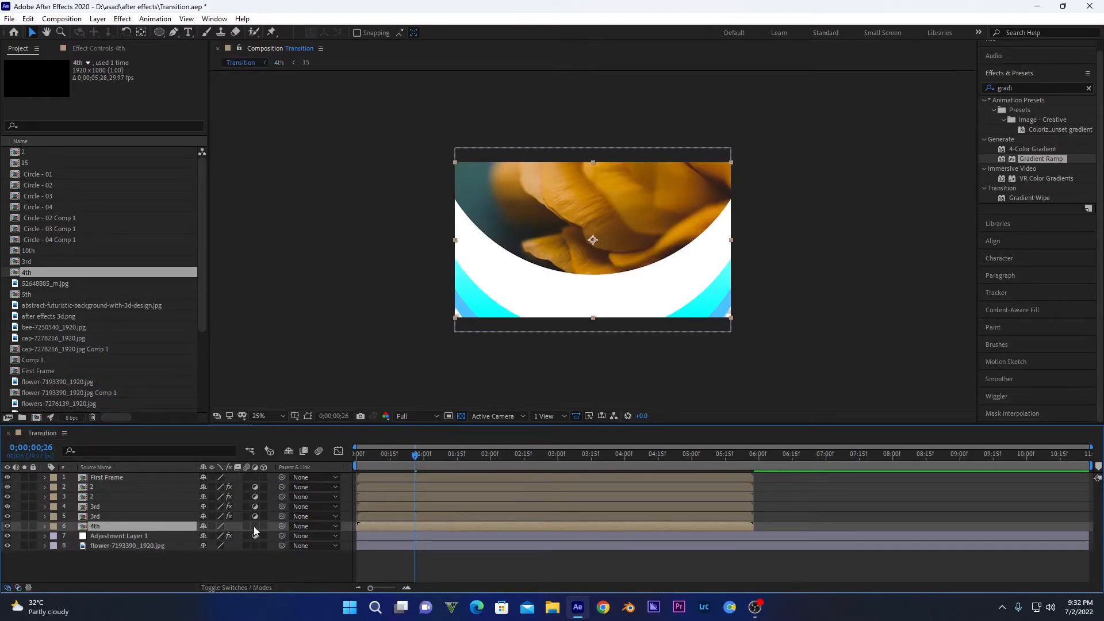
pyautogui.click(95, 516)
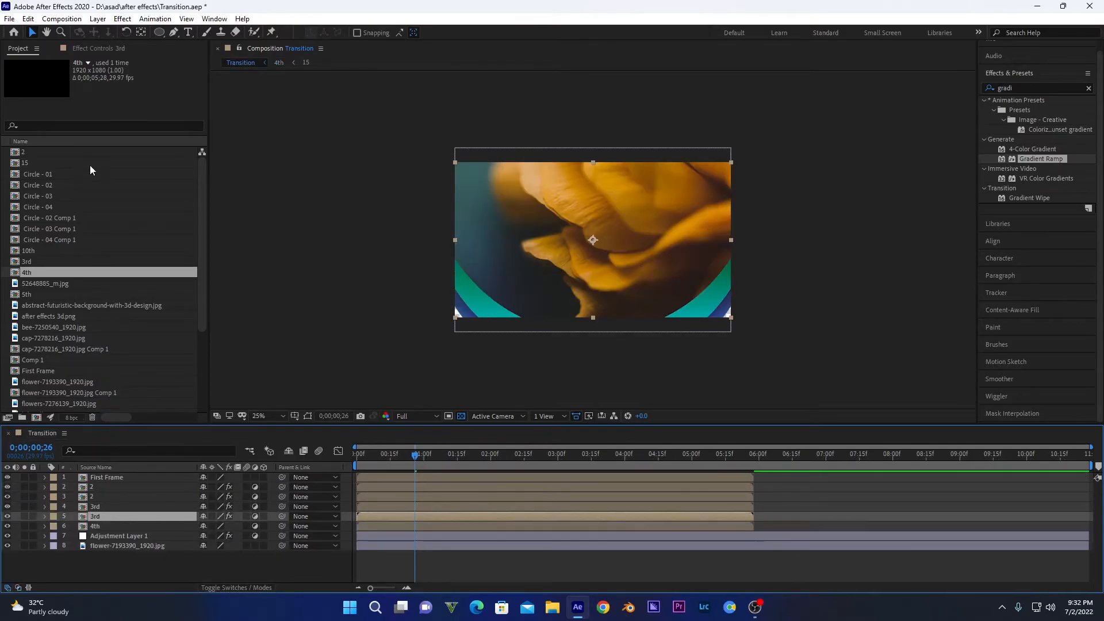
pyautogui.click(105, 47)
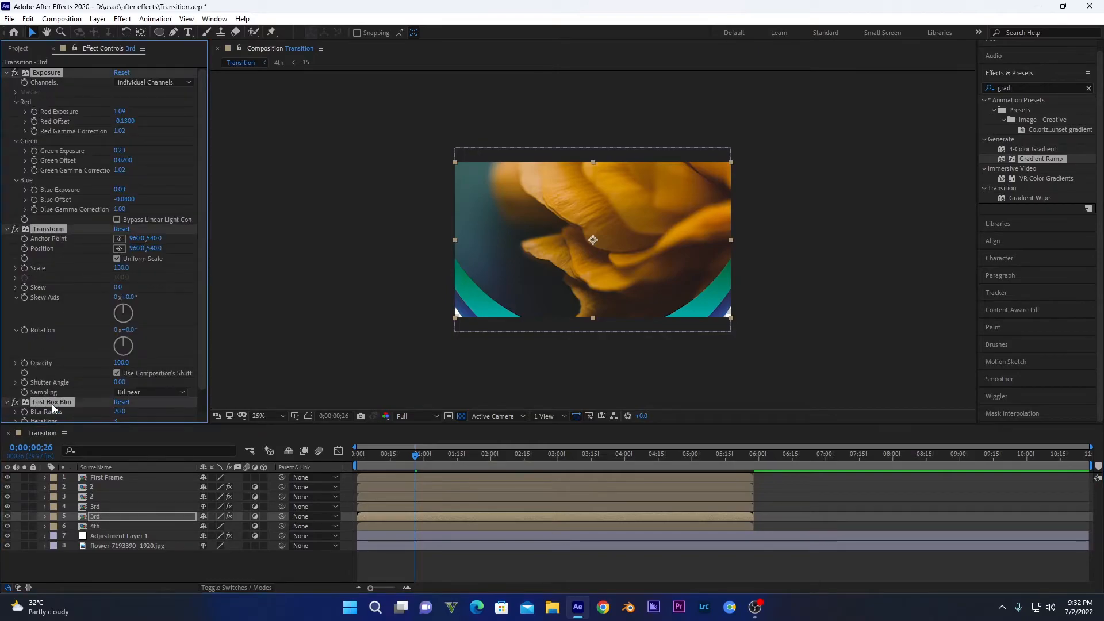
pyautogui.click(98, 527)
pyautogui.hotkey('ctrl', 'v')
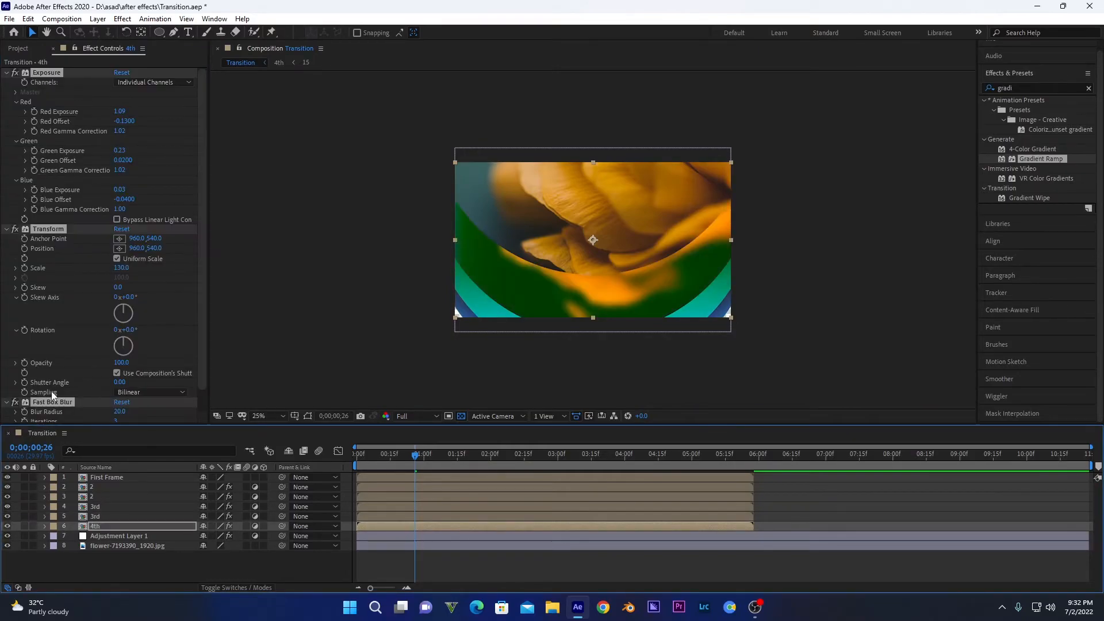
# - Delete Fast Box Blur from the 4th layer and set its red exposure to 1.10, red offset to 0.0900 and red gamma correction to 0.97
pyautogui.click(60, 405)
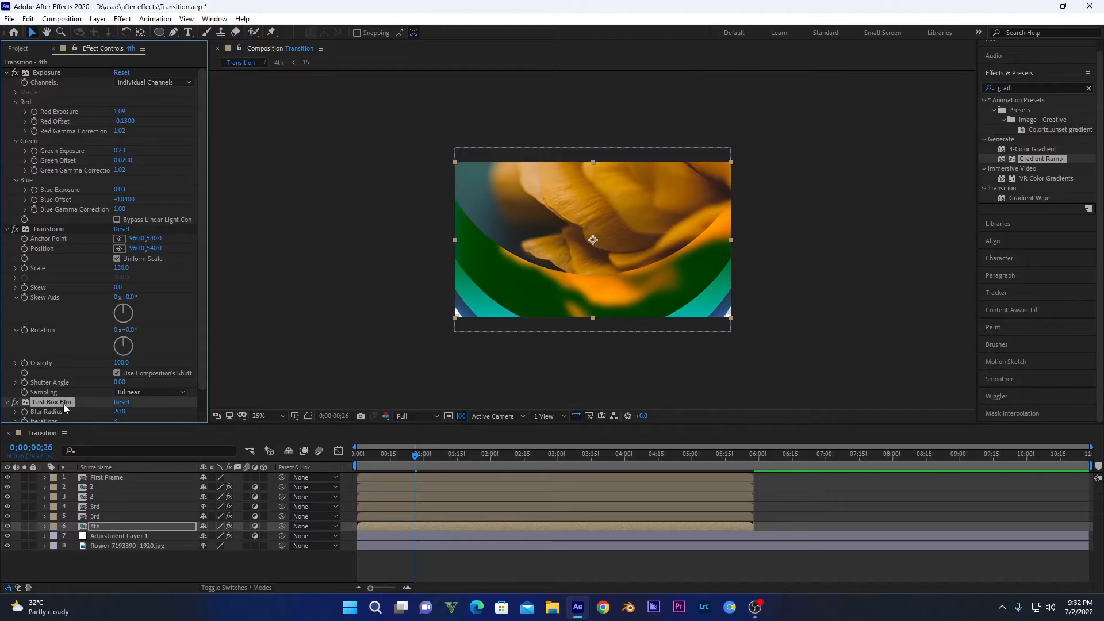
pyautogui.press('Delete')
pyautogui.moveTo(399, 464); pyautogui.dragTo(410, 461)
pyautogui.moveTo(119, 111); pyautogui.dragTo(111, 135)
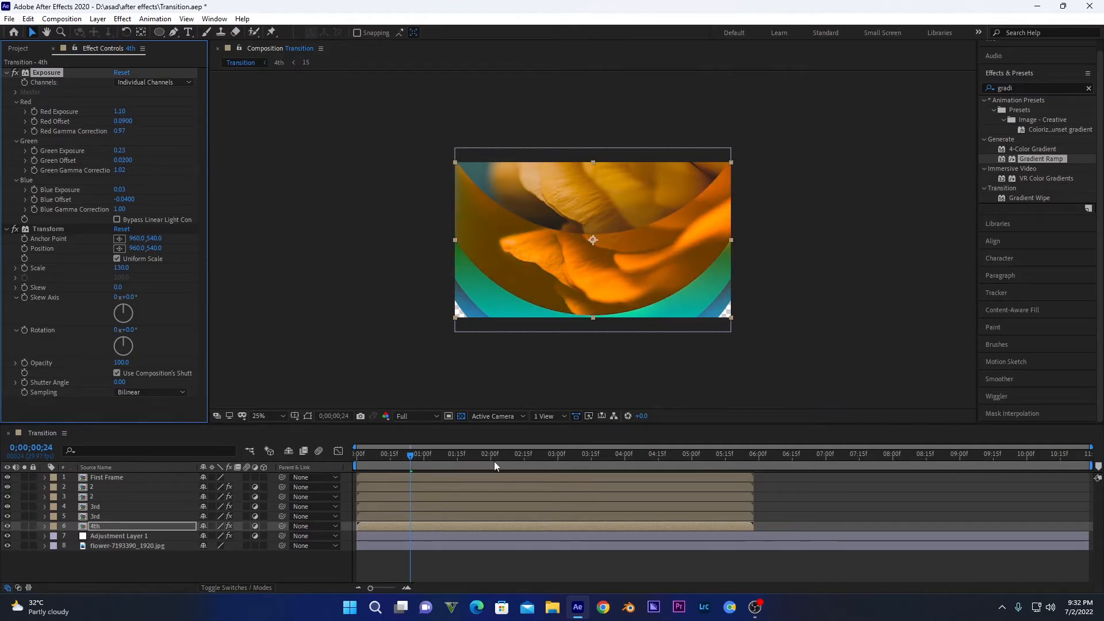
# - Try a Hard Light duplicate of the 4th layer with its Exposure and Transform effects removed
pyautogui.click(412, 459)
pyautogui.click(150, 526)
pyautogui.hotkey('ctrl', 'd')
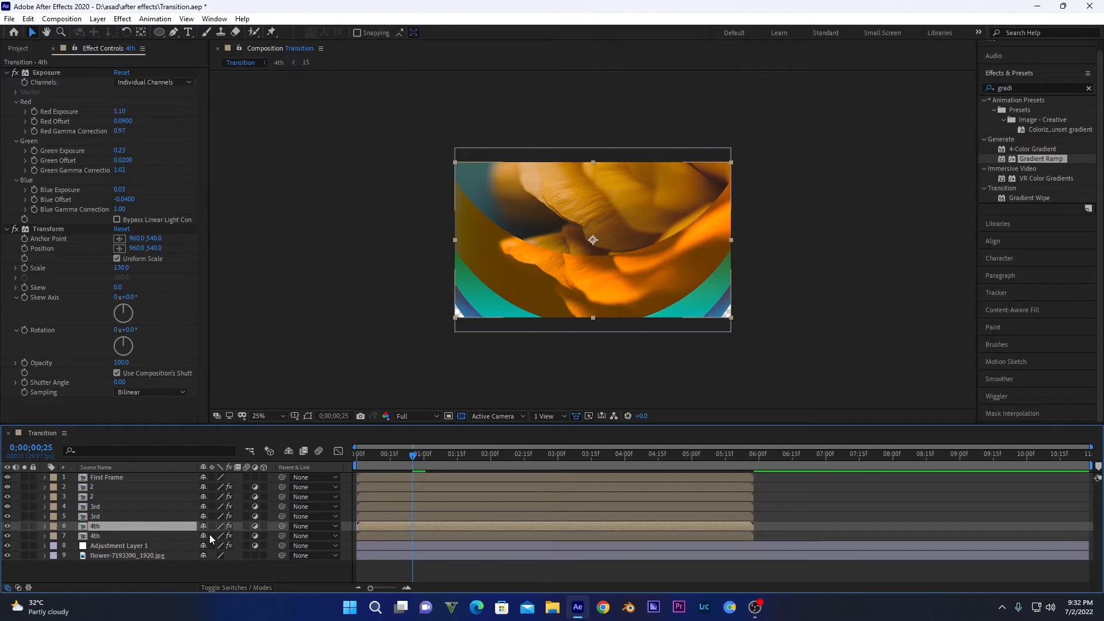
pyautogui.click(227, 588)
pyautogui.click(213, 527)
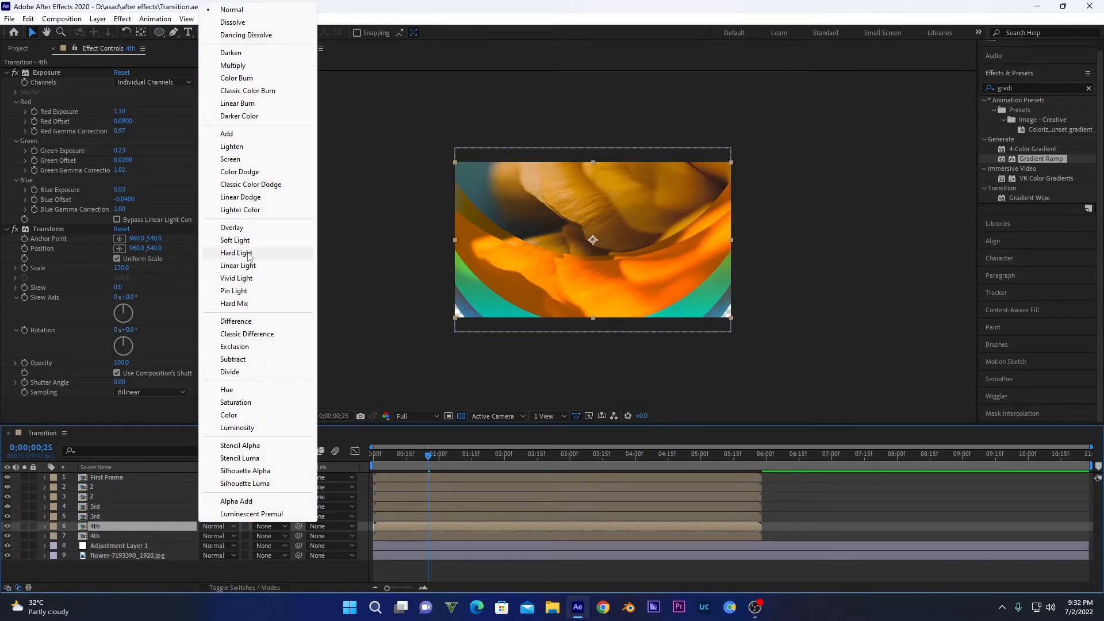
pyautogui.click(247, 253)
pyautogui.click(40, 228)
pyautogui.keyDown('ctrl'); pyautogui.click(50, 71); pyautogui.keyUp('ctrl')
pyautogui.press('Delete')
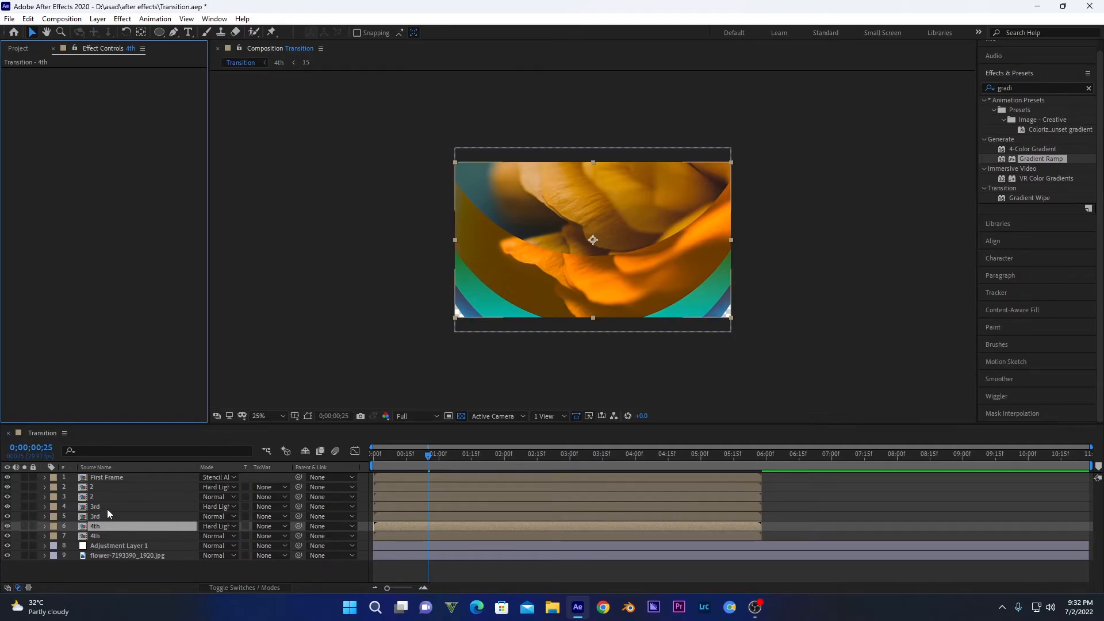
# - Try the upper 3rd layer's Gradient Ramp on the upper 4th layer with a different start colour
pyautogui.click(107, 508)
pyautogui.click(67, 74)
pyautogui.hotkey('ctrl', 'c')
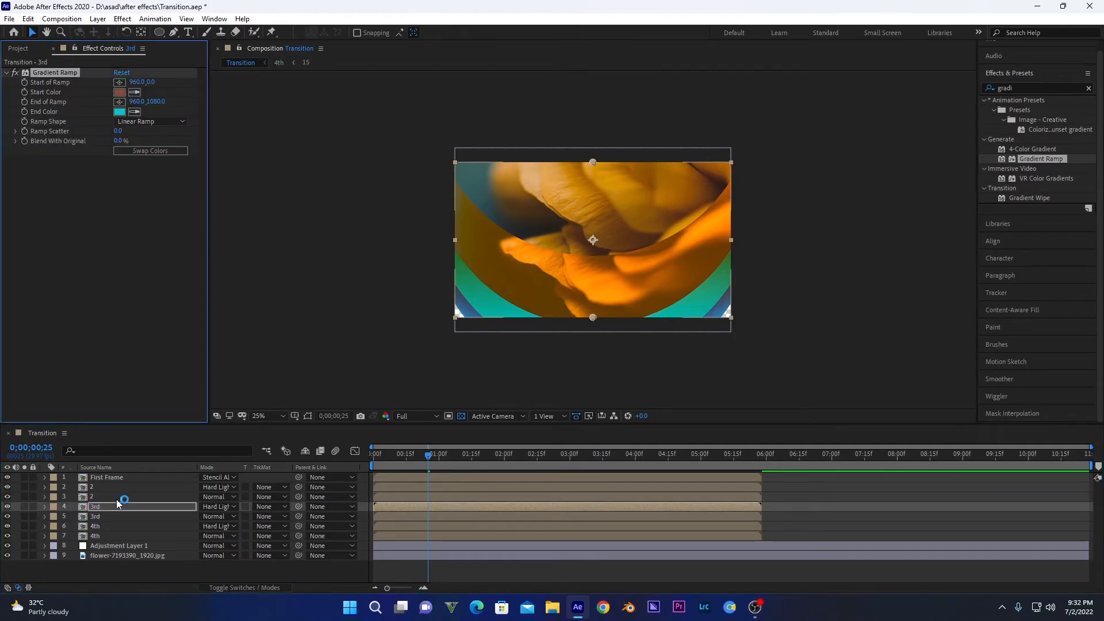
pyautogui.click(108, 526)
pyautogui.hotkey('ctrl', 'v')
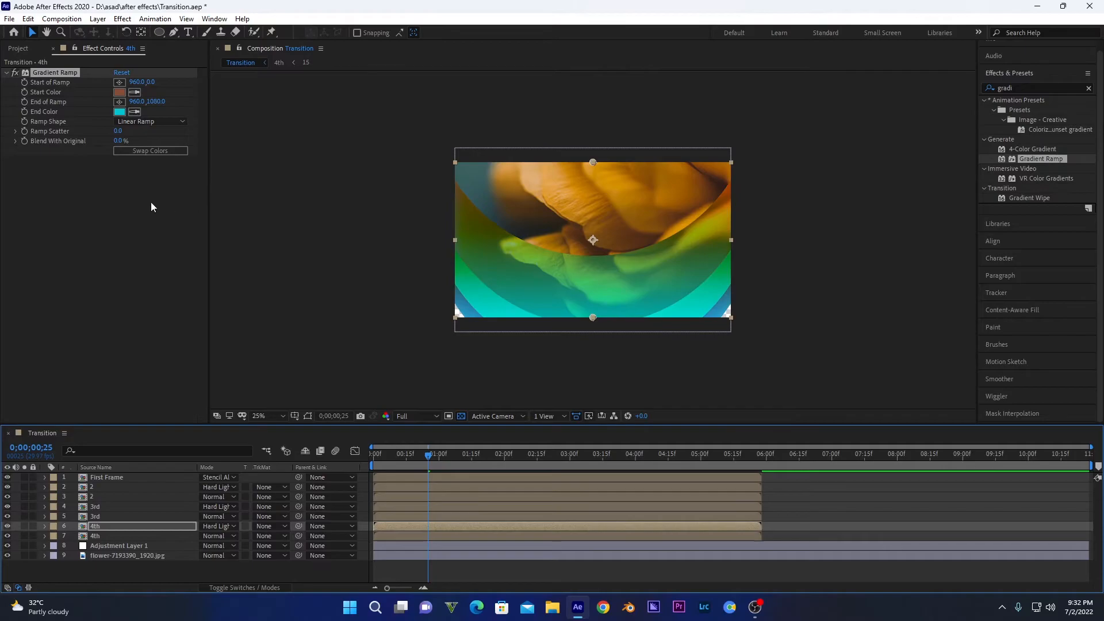
pyautogui.click(119, 92)
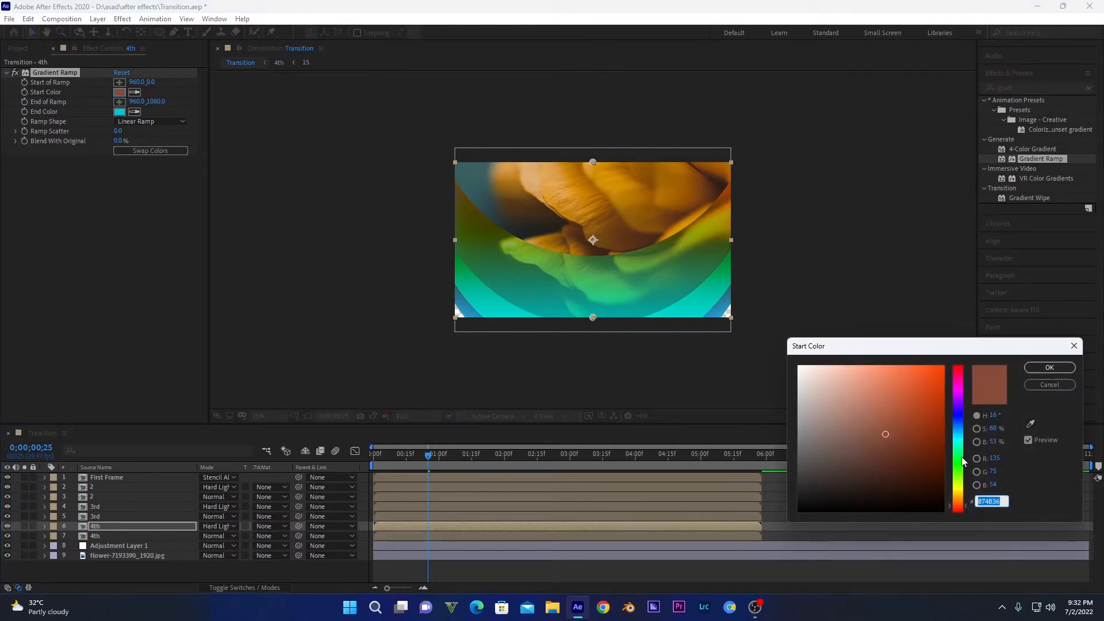
pyautogui.moveTo(964, 459); pyautogui.dragTo(961, 454)
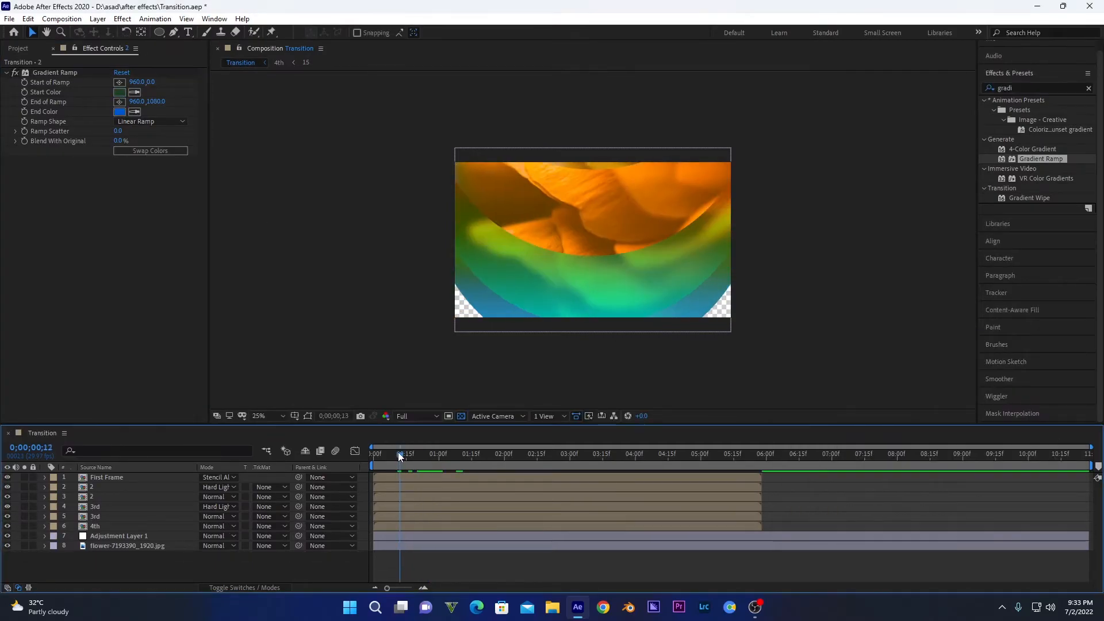
# - Play back the Transition composition from its first frame to check the circle wipes
pyautogui.moveTo(399, 451); pyautogui.dragTo(354, 456)
pyautogui.press('space')
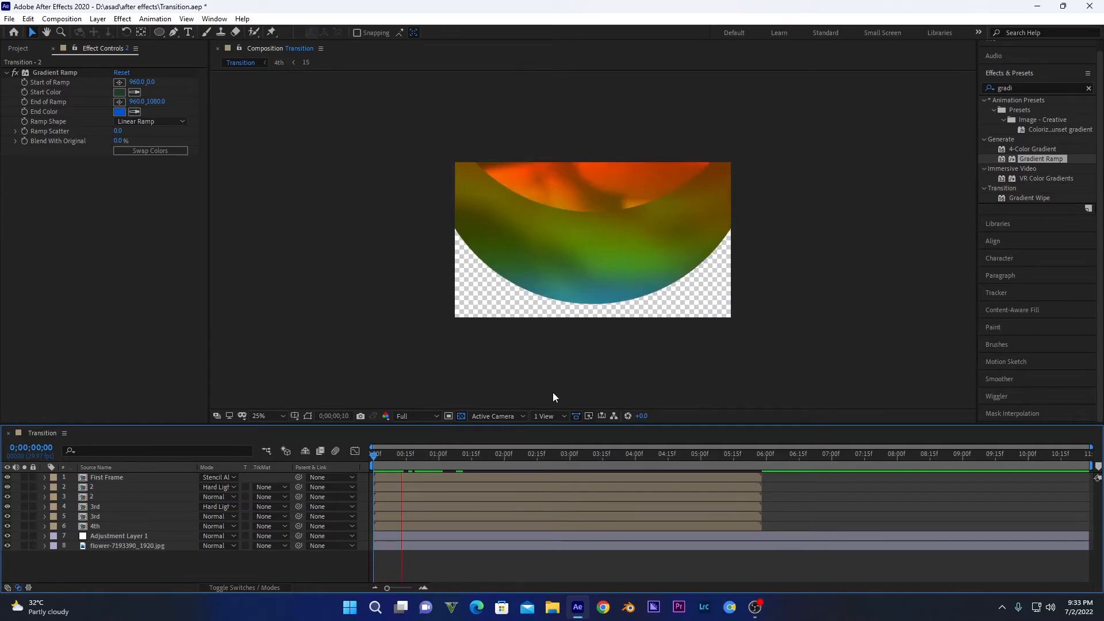
pyautogui.press('space')
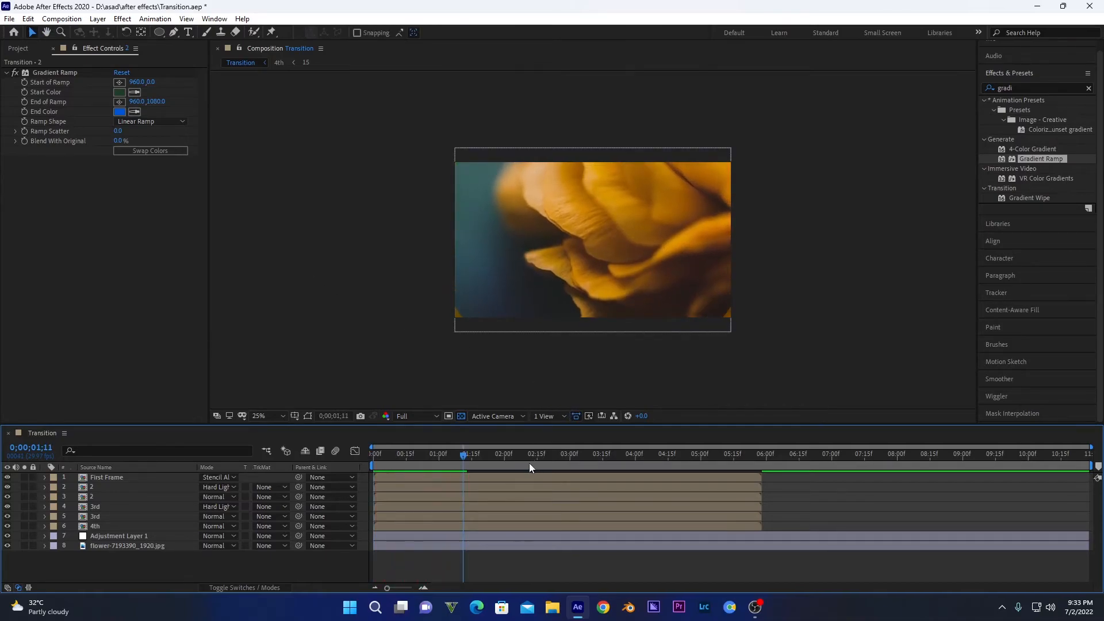
# - End the work area at about 0;00;05;25 and trim the Transition composition to it
pyautogui.moveTo(476, 457); pyautogui.dragTo(563, 461)
pyautogui.rightClick(691, 463)
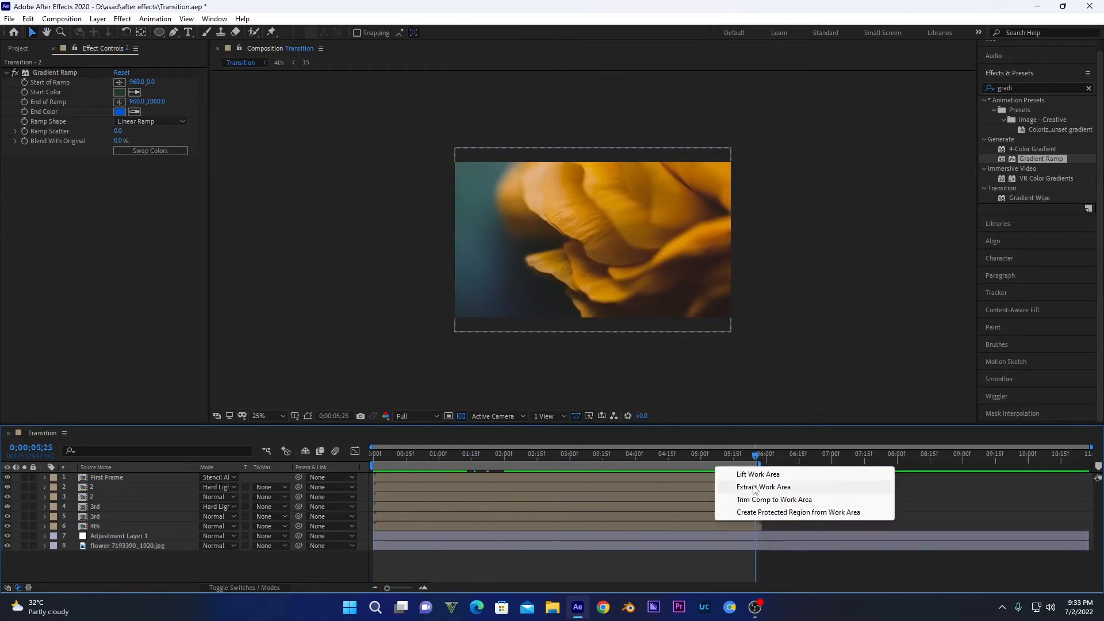
pyautogui.click(754, 453)
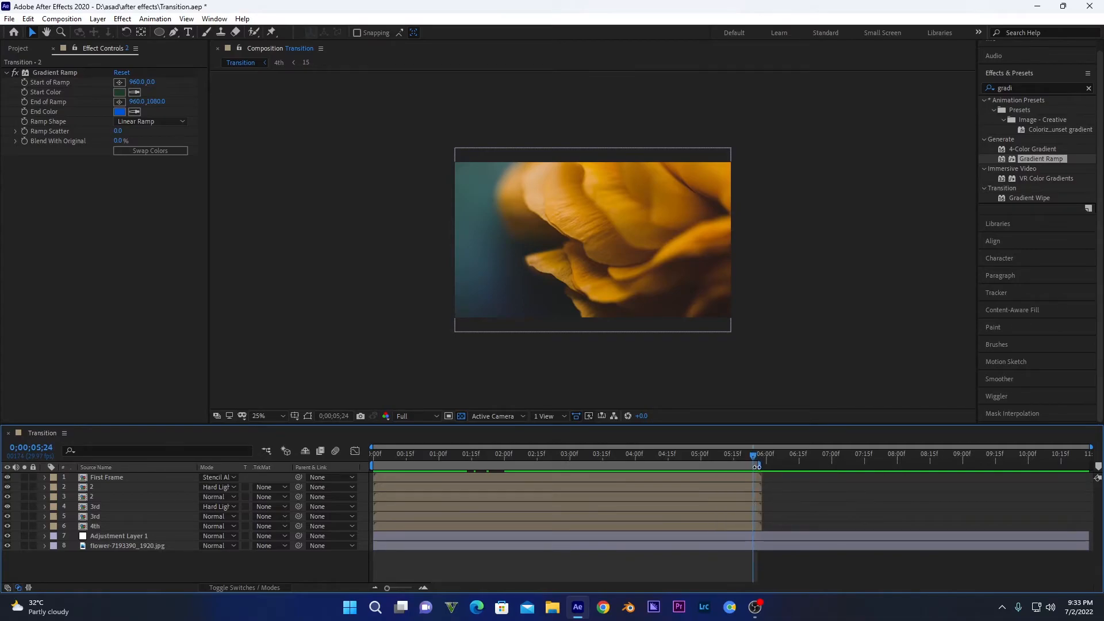
pyautogui.rightClick(756, 465)
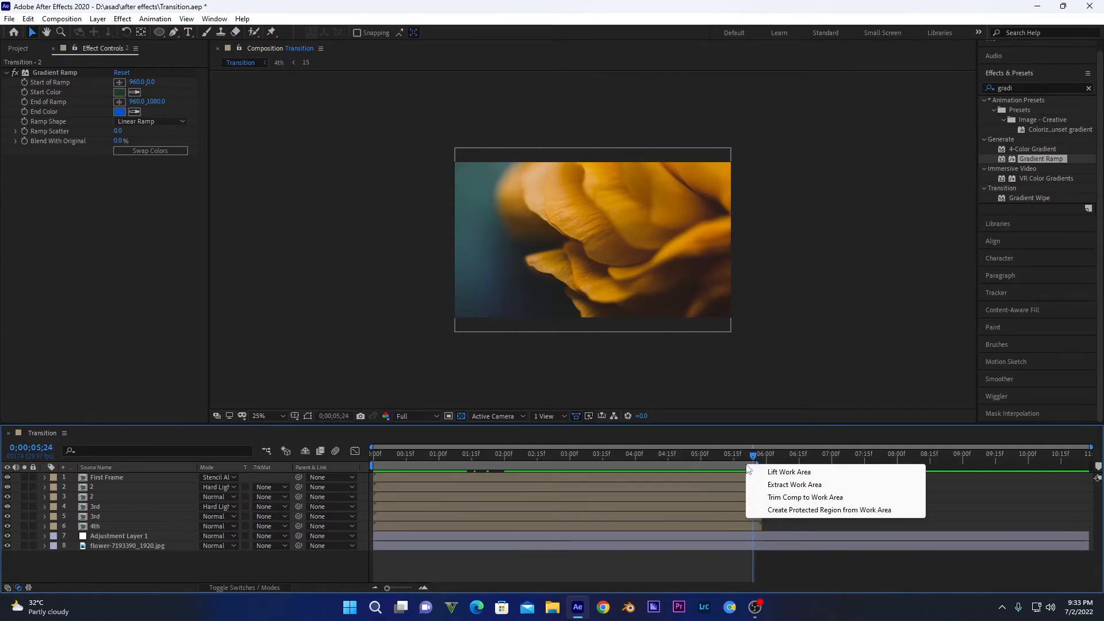
pyautogui.click(772, 498)
pyautogui.click(459, 453)
pyautogui.press('space')
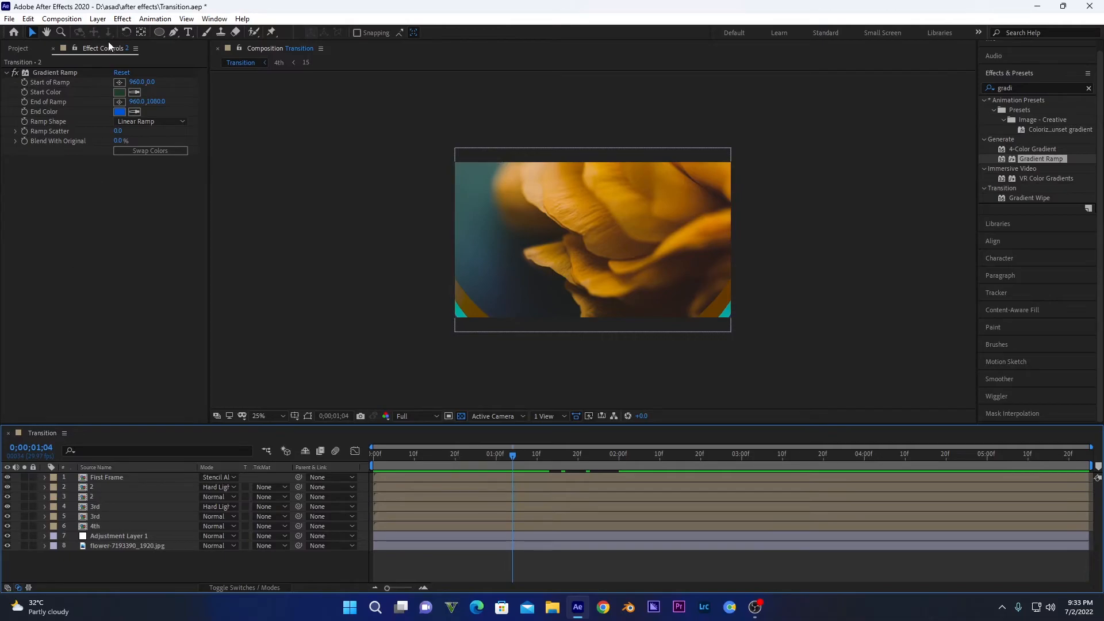
# - Add an adjustment layer at the top of the Transition composition and apply VR Chromatic Aberrations to it
pyautogui.click(97, 18)
pyautogui.moveTo(107, 33)
pyautogui.click(322, 108)
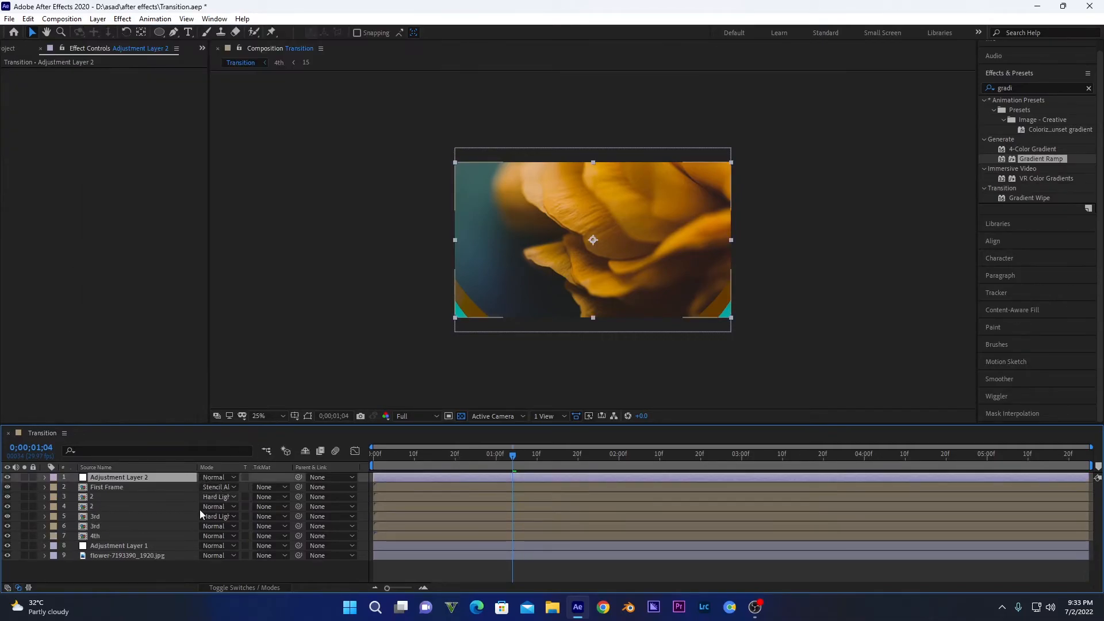
pyautogui.press('F4')
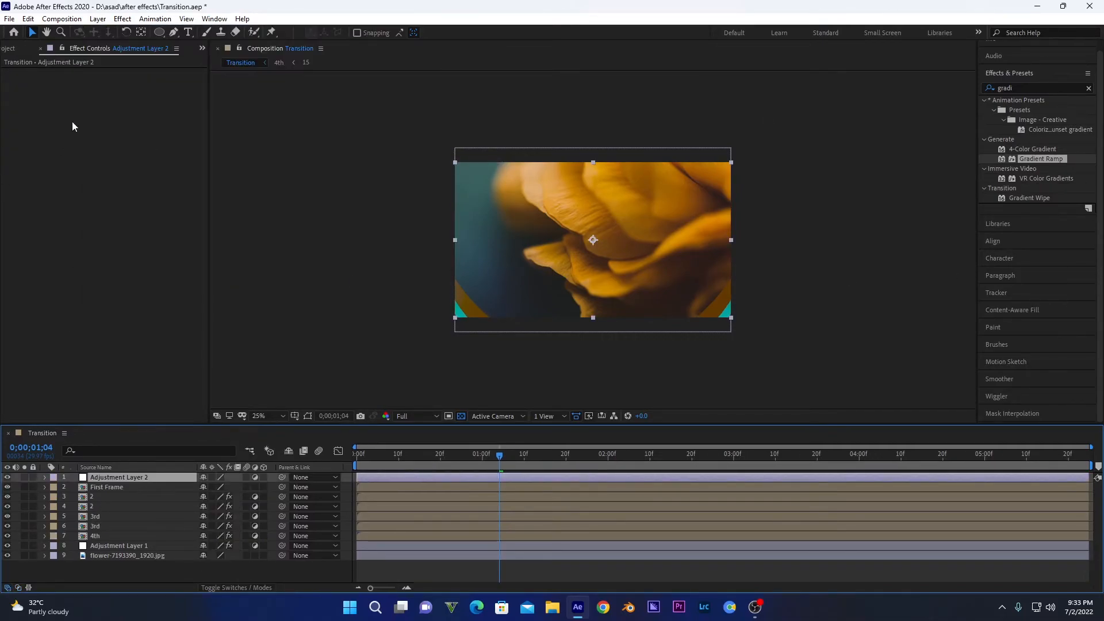
pyautogui.click(125, 20)
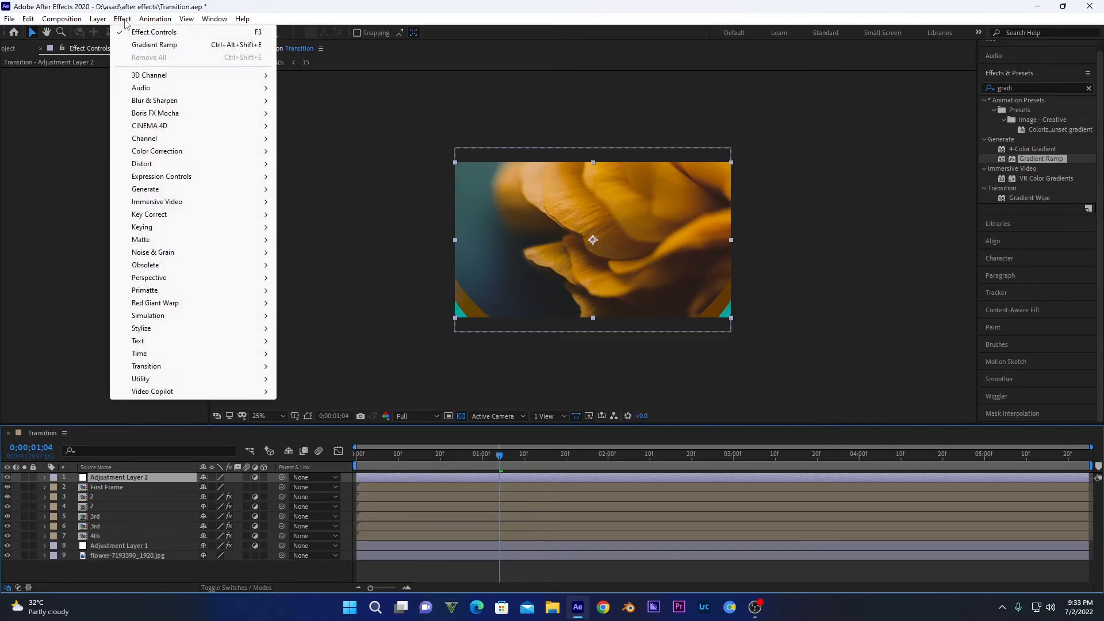
pyautogui.moveTo(160, 206)
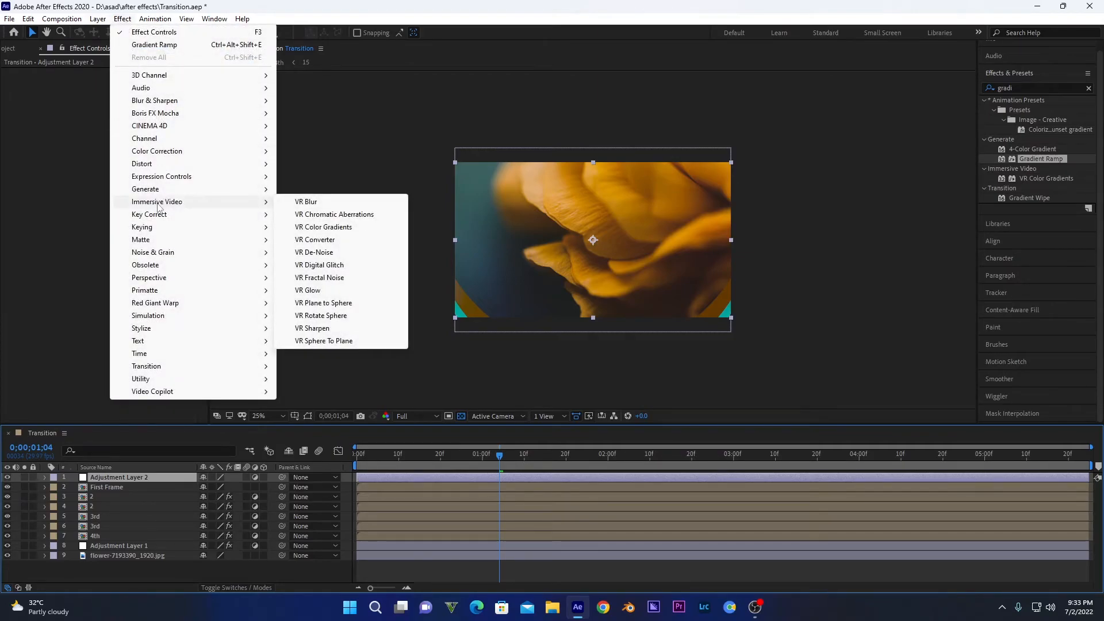
pyautogui.click(331, 215)
# - Keep the Stereoscopic - Over/Under frame layout and set the red aberration to 30 and the green aberration to -15
pyautogui.click(153, 82)
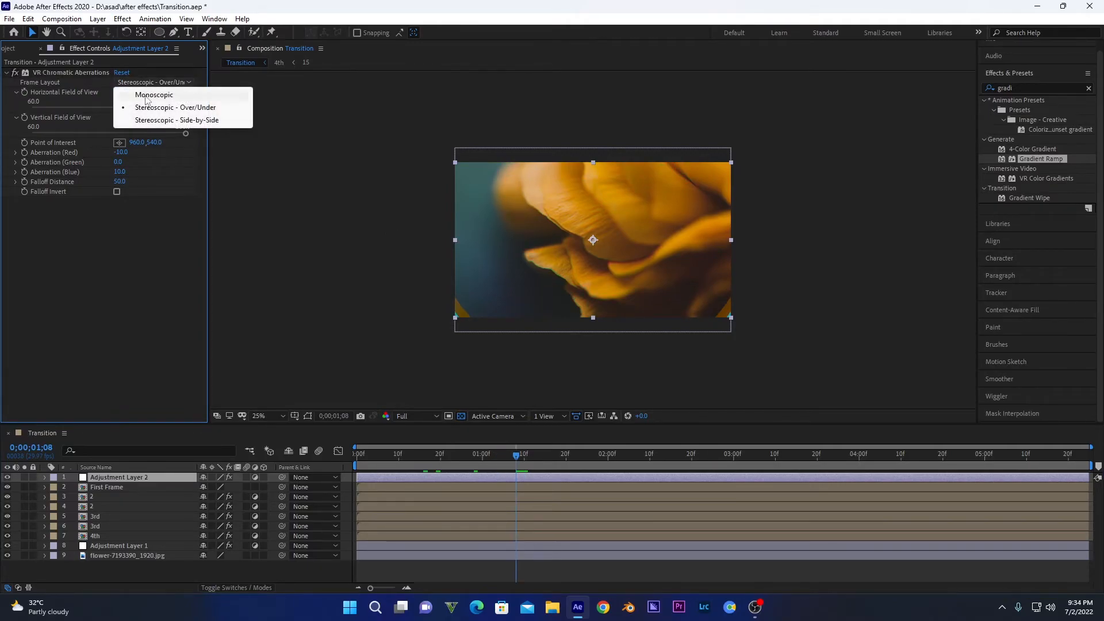
pyautogui.click(183, 111)
pyautogui.moveTo(121, 153)
pyautogui.mouseDown()
pyautogui.moveTo(143, 154)
pyautogui.moveTo(108, 162)
pyautogui.mouseUp()
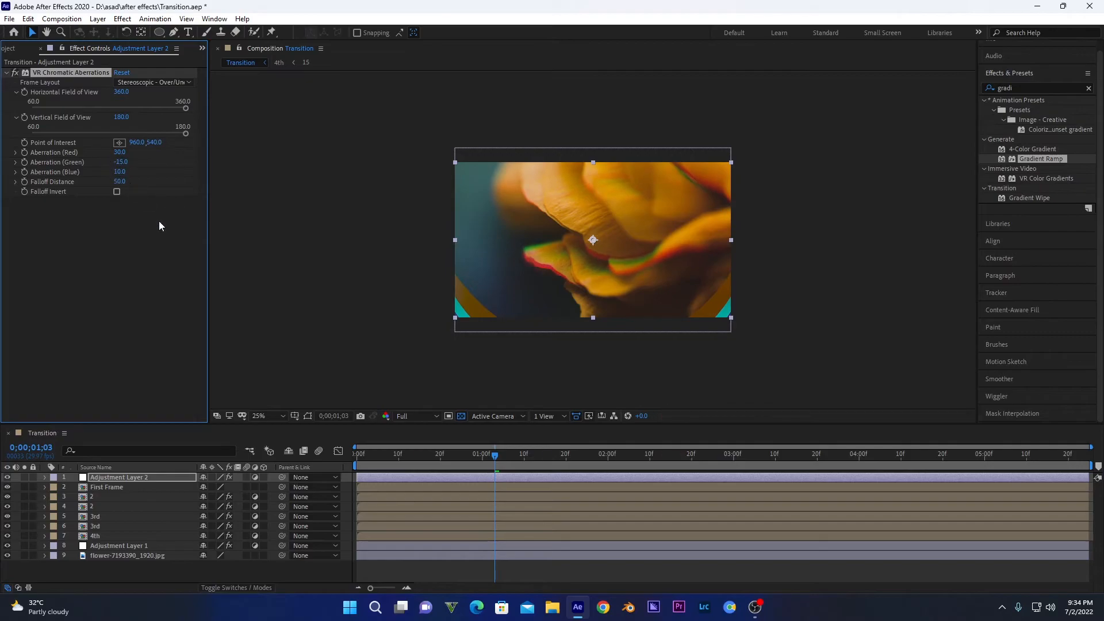
# - Preview the chromatic aberration from the start of the composition and save the project
pyautogui.moveTo(455, 463); pyautogui.dragTo(402, 458)
pyautogui.press('space')
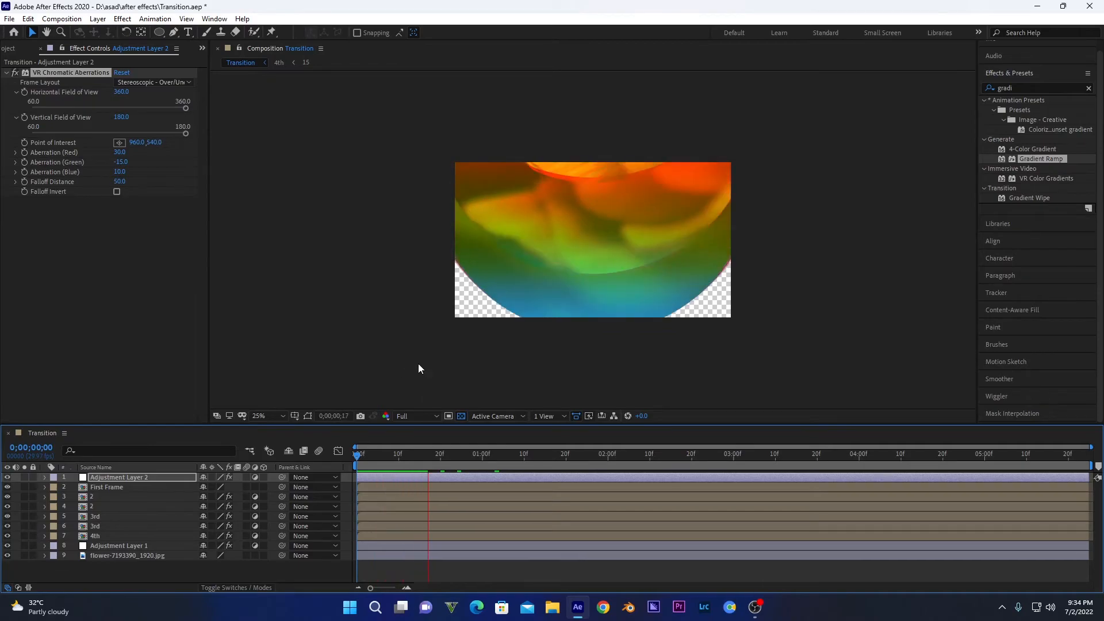
pyautogui.press('space')
pyautogui.hotkey('ctrl', 's')
# - Keyframe the red, green and blue aberration and falloff distance at 0;00;01;00, animate them to 0 at 0;00;02;10, and preview the fade
pyautogui.click(483, 454)
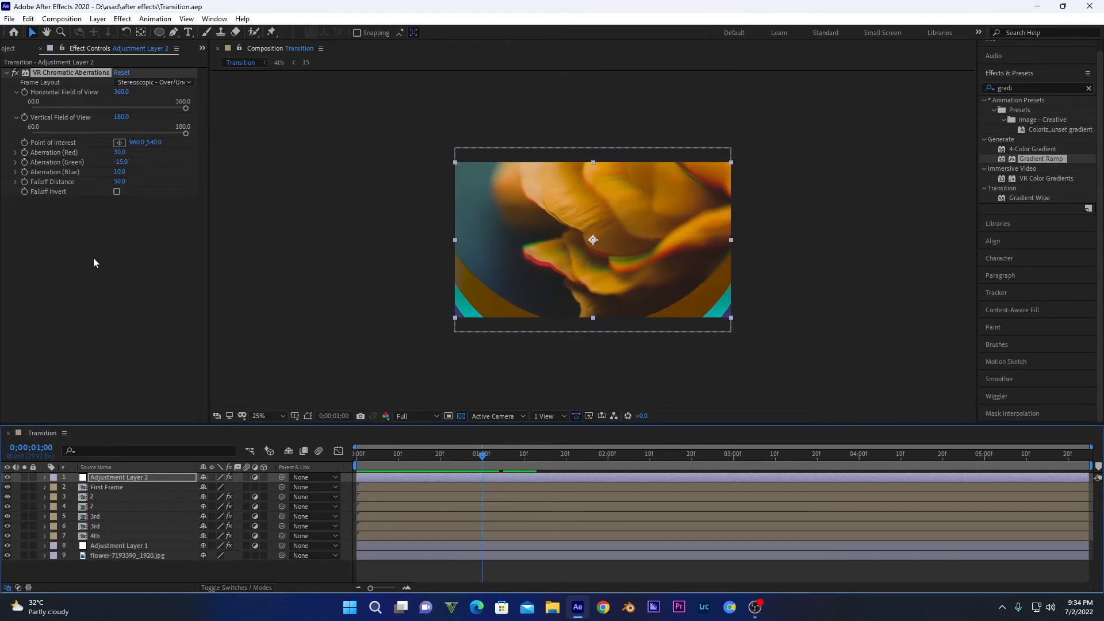
pyautogui.click(25, 152)
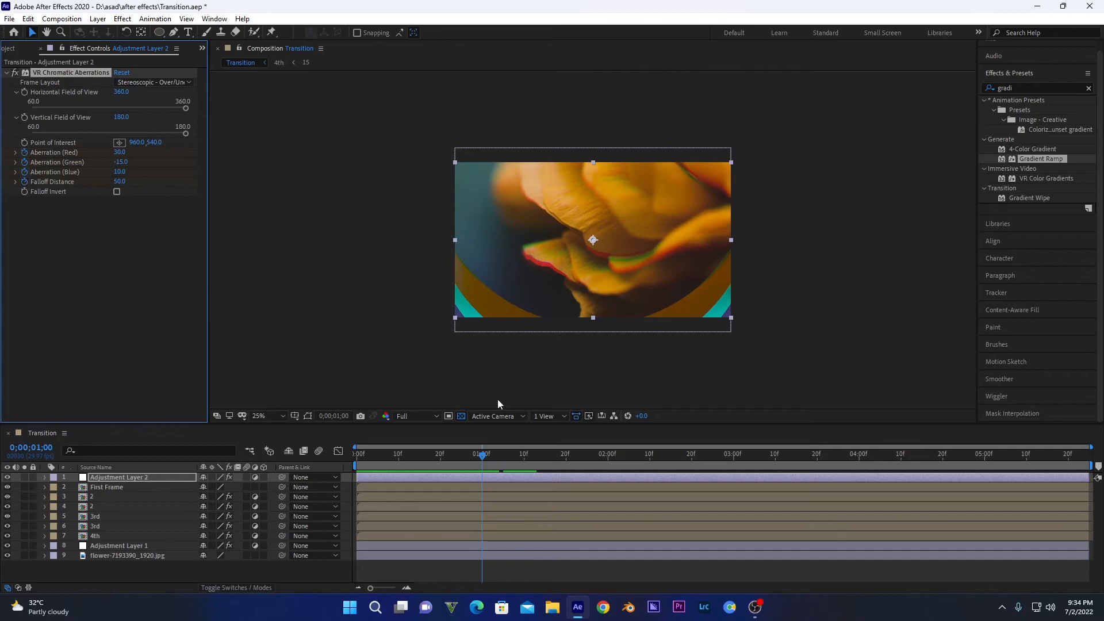
pyautogui.moveTo(616, 460); pyautogui.dragTo(608, 461)
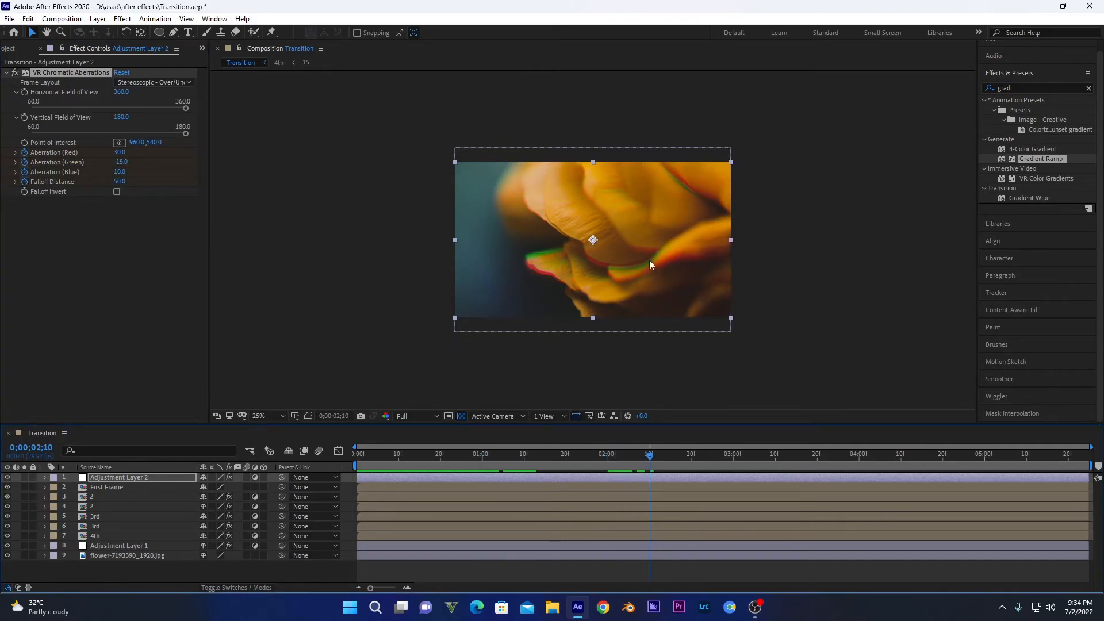
pyautogui.click(114, 153)
pyautogui.write('0')
pyautogui.press('Return')
pyautogui.click(119, 161)
pyautogui.write('0')
pyautogui.press('Return')
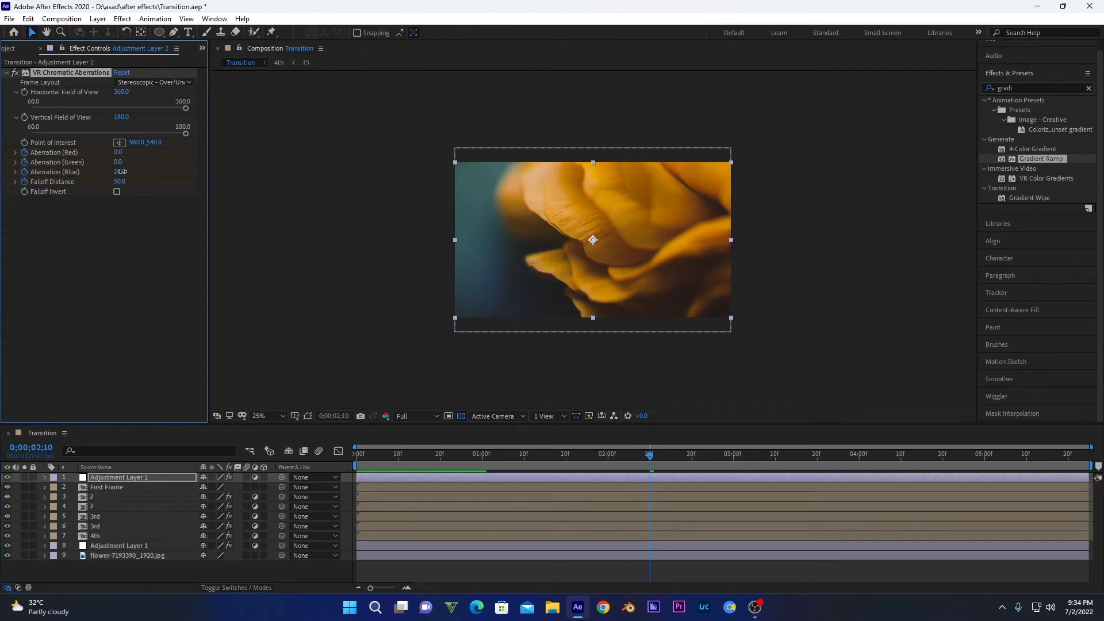
pyautogui.click(117, 184)
pyautogui.moveTo(488, 455); pyautogui.dragTo(344, 466)
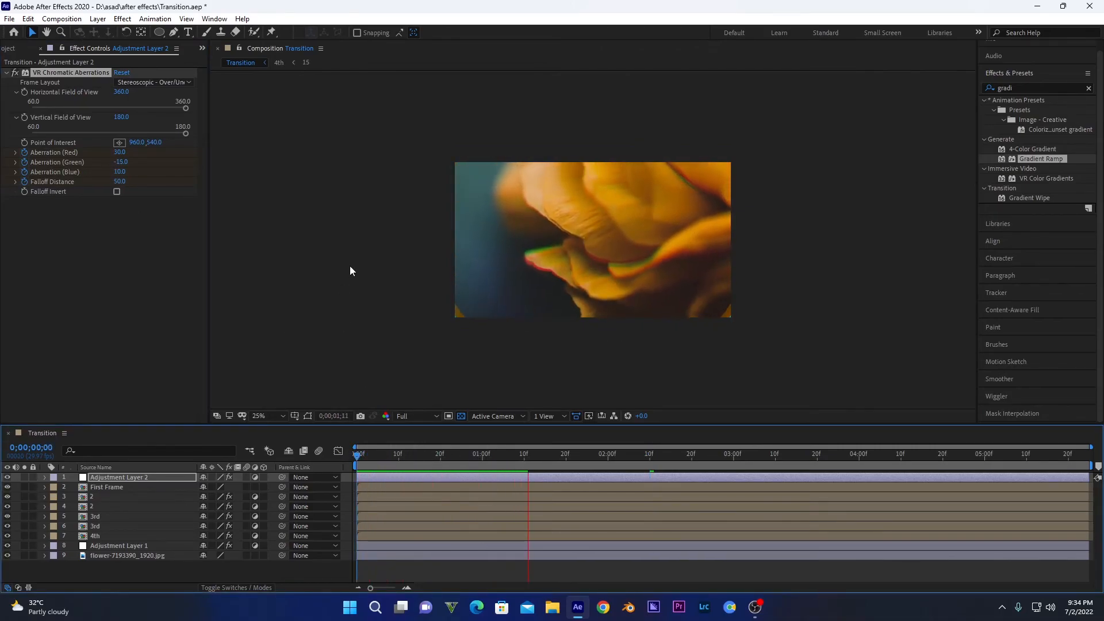
pyautogui.press('space')
# - Apply Easy Ease to all VR Chromatic Aberrations keyframes on Adjustment Layer 2
pyautogui.press('u')
pyautogui.moveTo(710, 524); pyautogui.dragTo(440, 491)
pyautogui.press('F9')
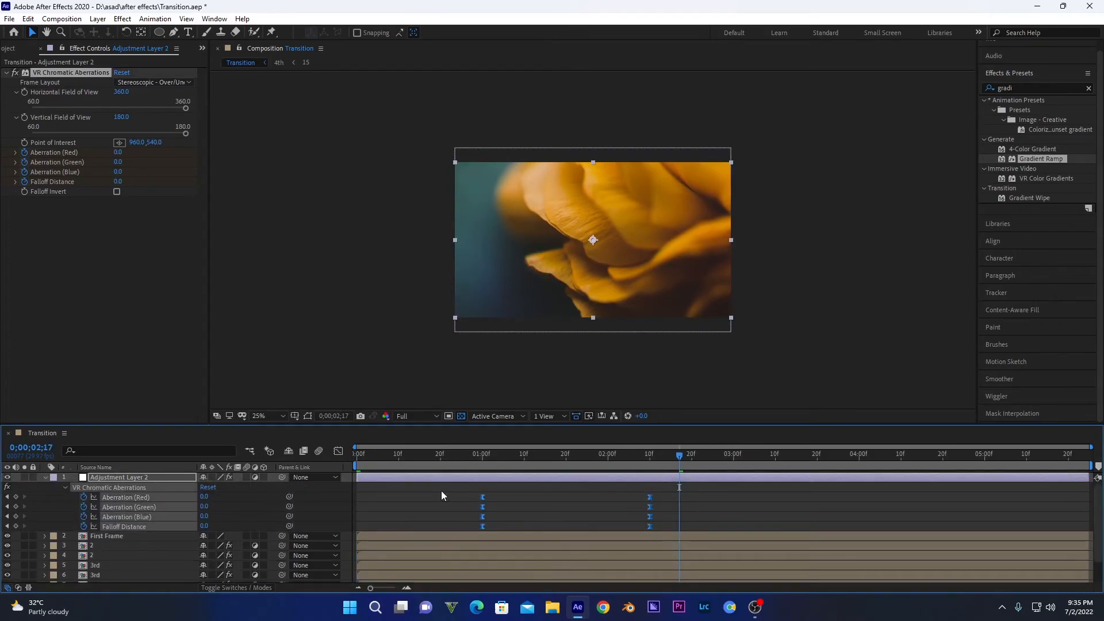
# - Preview the eased aberration fade from the start and collapse Adjustment Layer 2's properties
pyautogui.click(338, 451)
pyautogui.moveTo(371, 452); pyautogui.dragTo(356, 452)
pyautogui.press('space')
pyautogui.click(44, 477)
pyautogui.press('space')
pyautogui.click(338, 451)
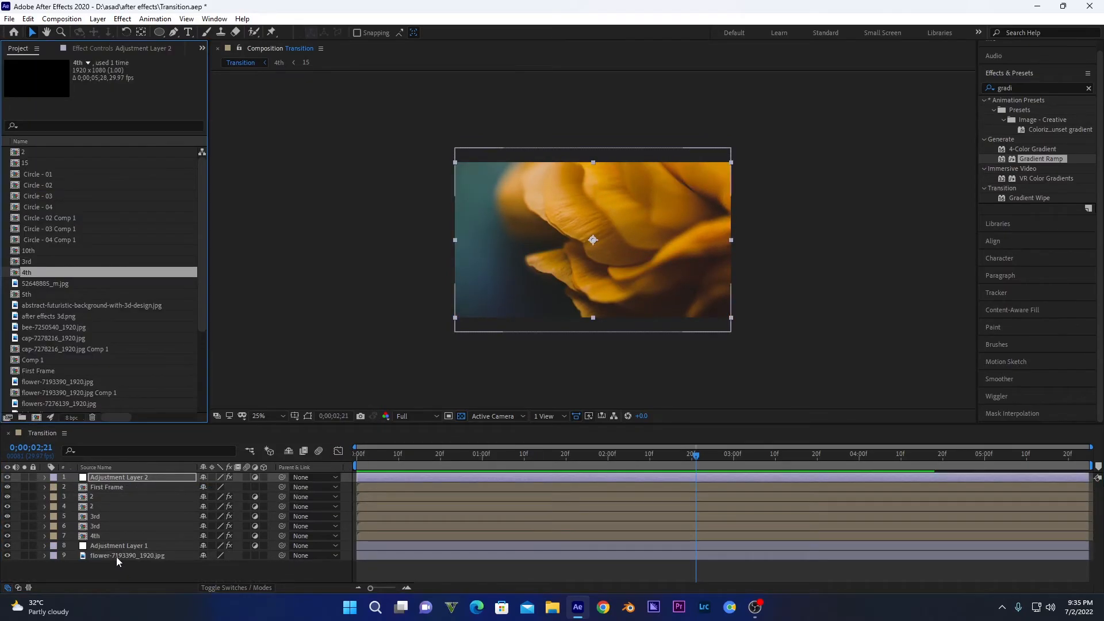
# - Make the flower-7193390_1920.jpg layer of the Transition composition a guide layer
pyautogui.rightClick(116, 556)
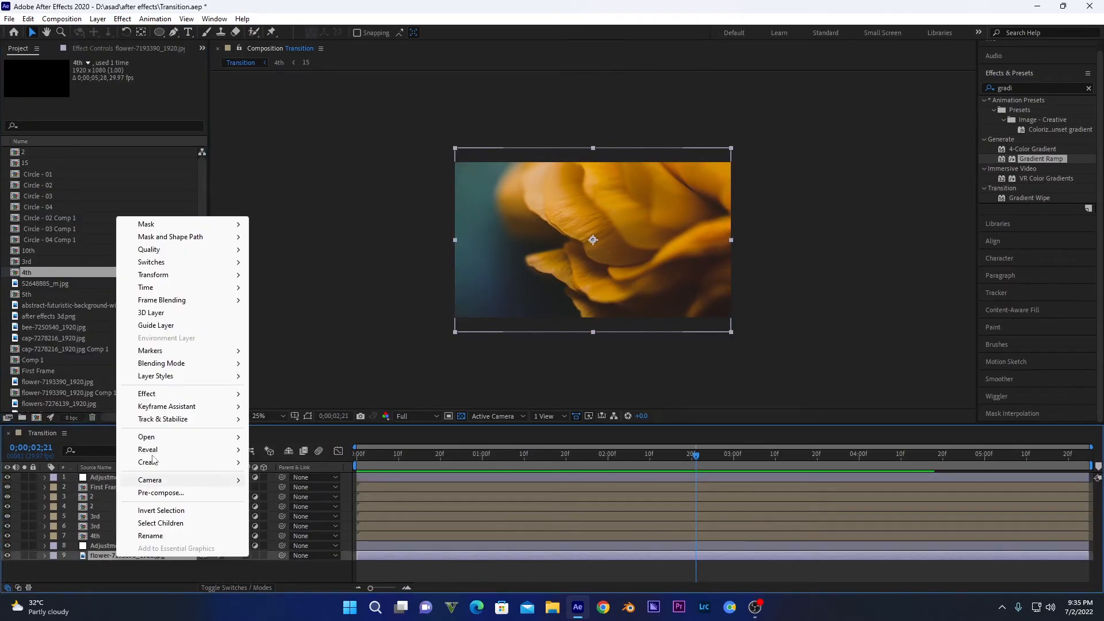
pyautogui.click(156, 325)
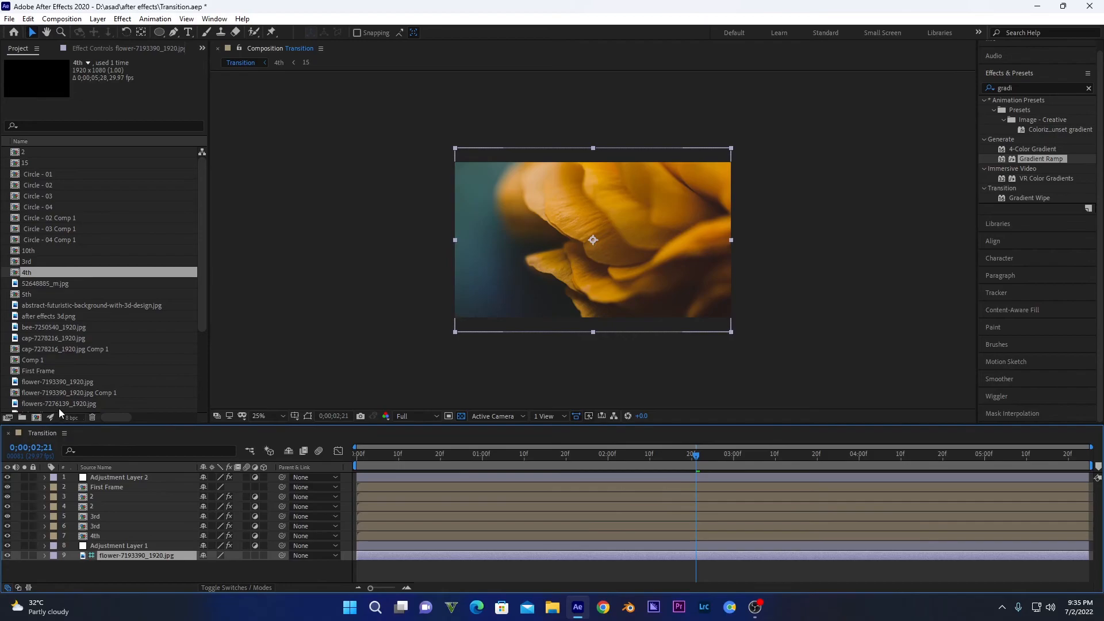
# - Open the Render composition from the project and preview its sequence of image transitions
pyautogui.scroll(-4, 50, 358)
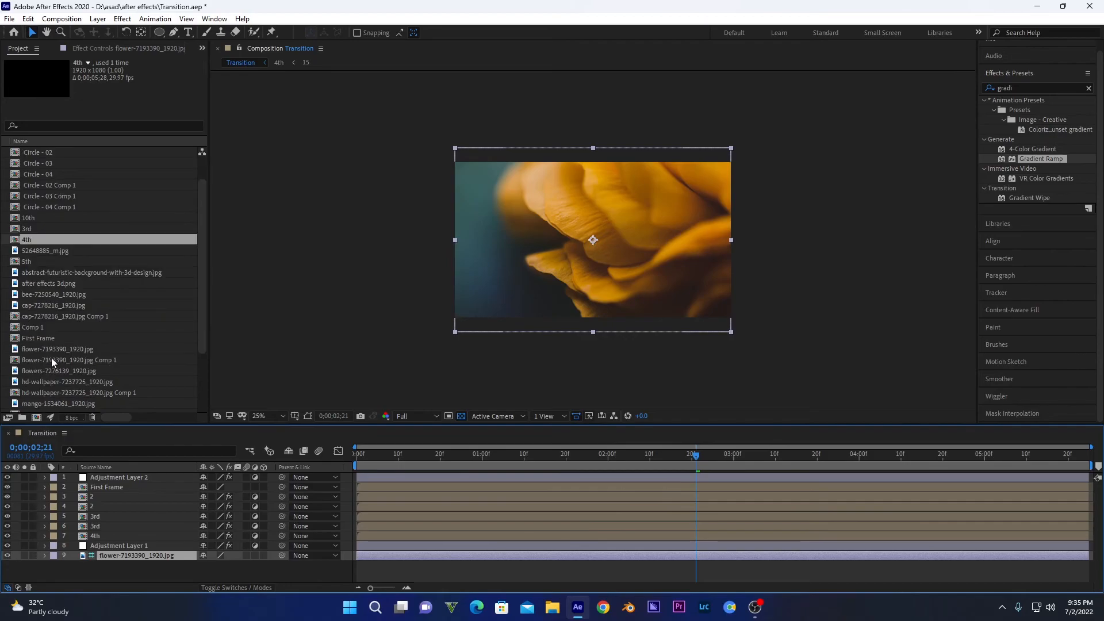
pyautogui.doubleClick(34, 382)
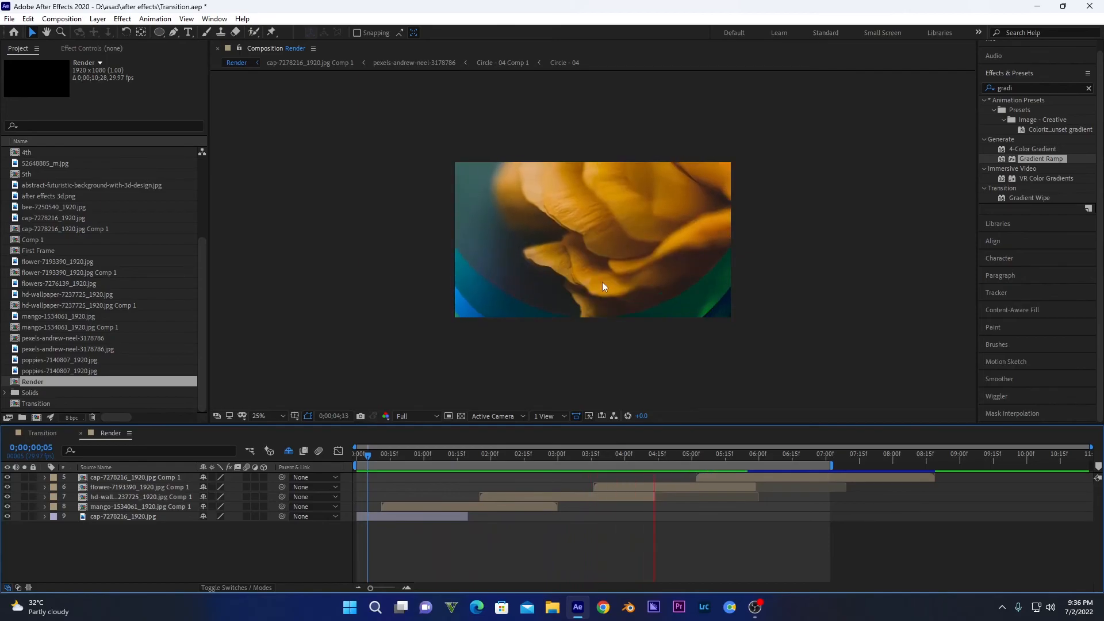
pyautogui.press('space')
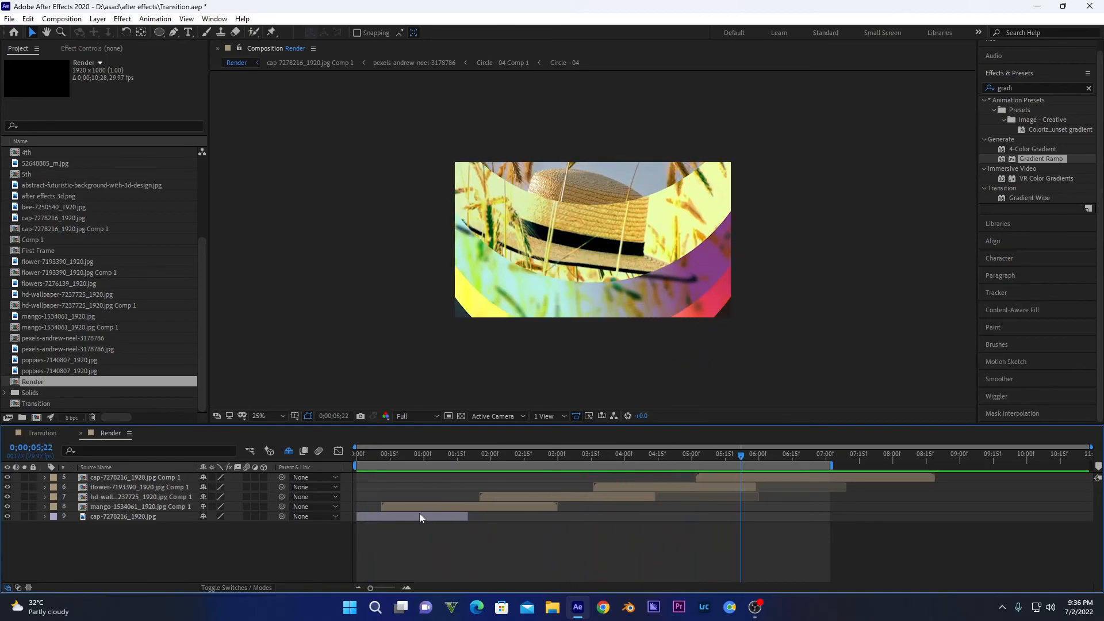
# - Pre-compose the cap-7278216_1920.jpg layer at the bottom of the Render composition
pyautogui.click(260, 506)
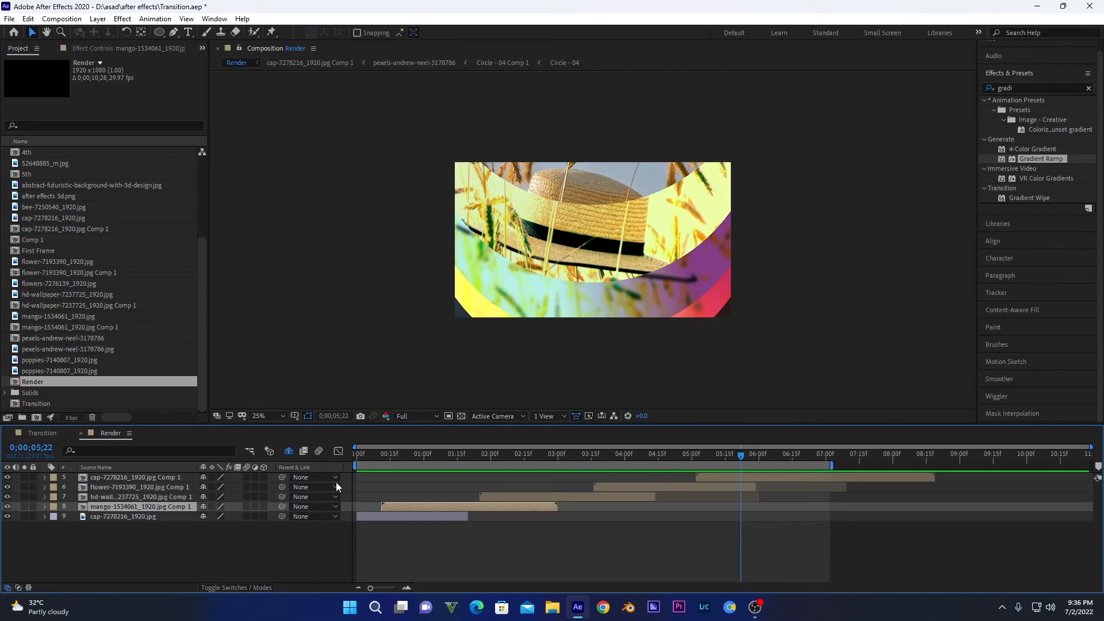
pyautogui.rightClick(411, 516)
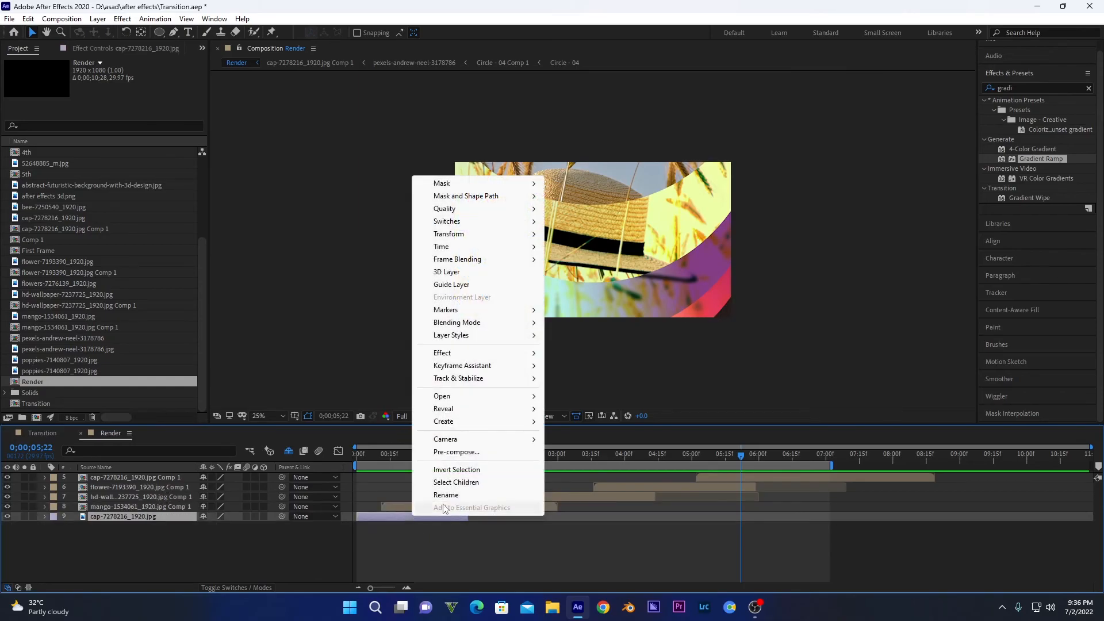
pyautogui.click(454, 452)
pyautogui.click(558, 375)
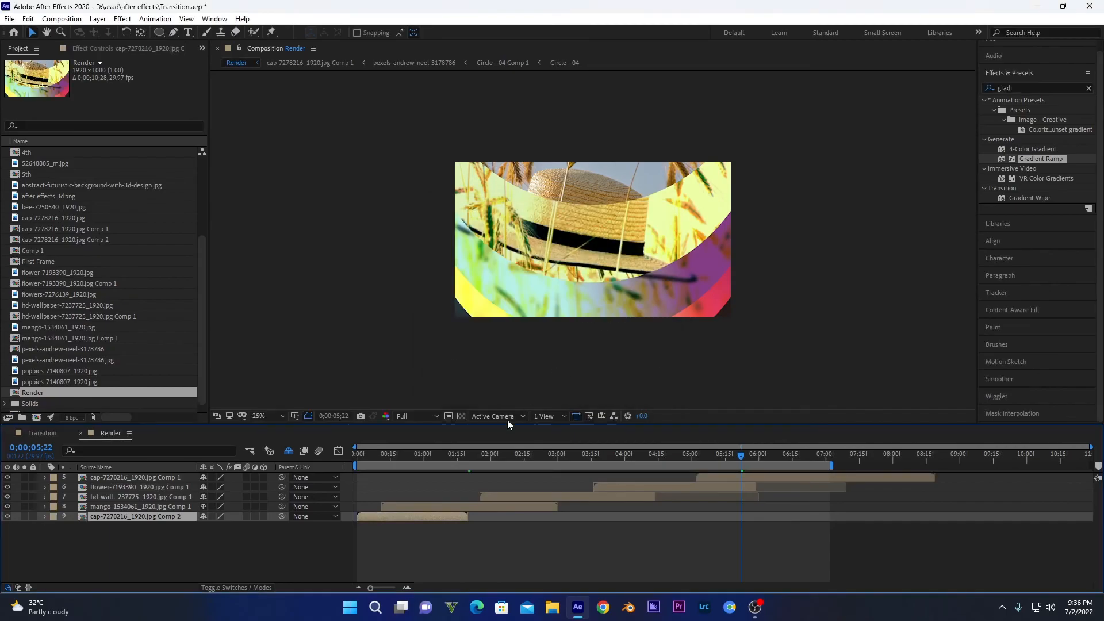
# - Add the Transition composition above the image inside the hat pre-composition, collapse its transformations, and check the result in Render at 0;00;00;06
pyautogui.doubleClick(385, 515)
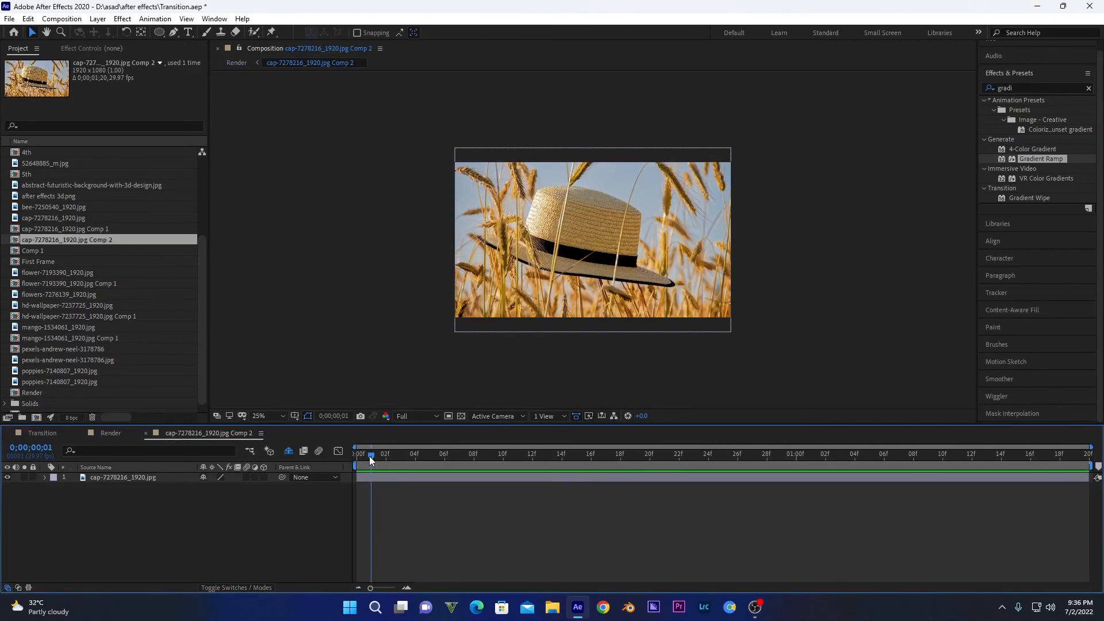
pyautogui.click(29, 405)
pyautogui.moveTo(26, 405); pyautogui.dragTo(92, 483)
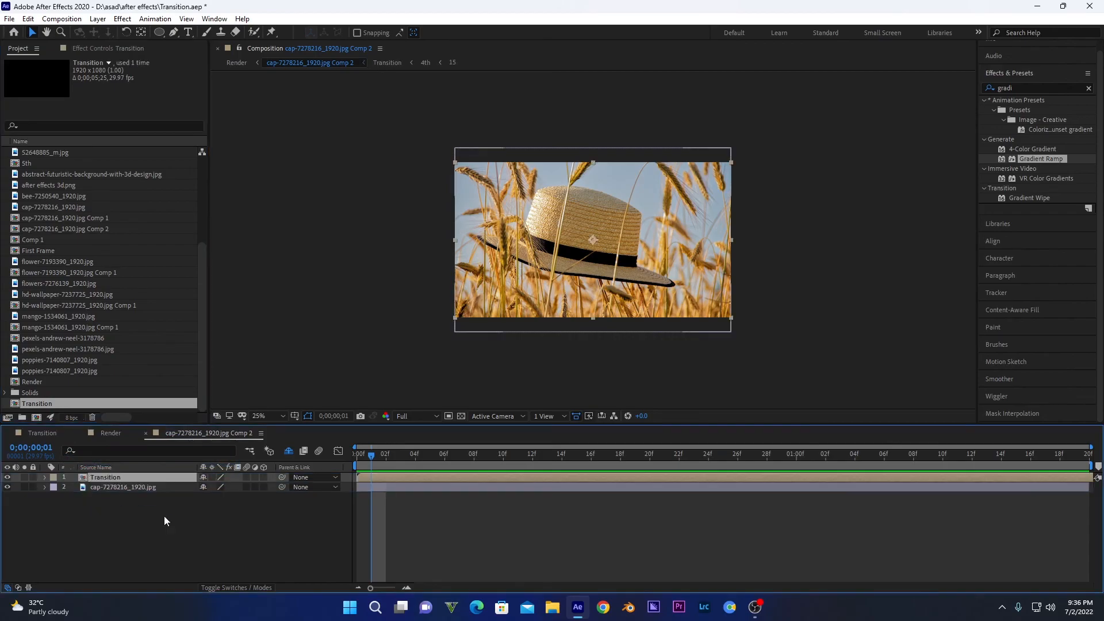
pyautogui.click(213, 477)
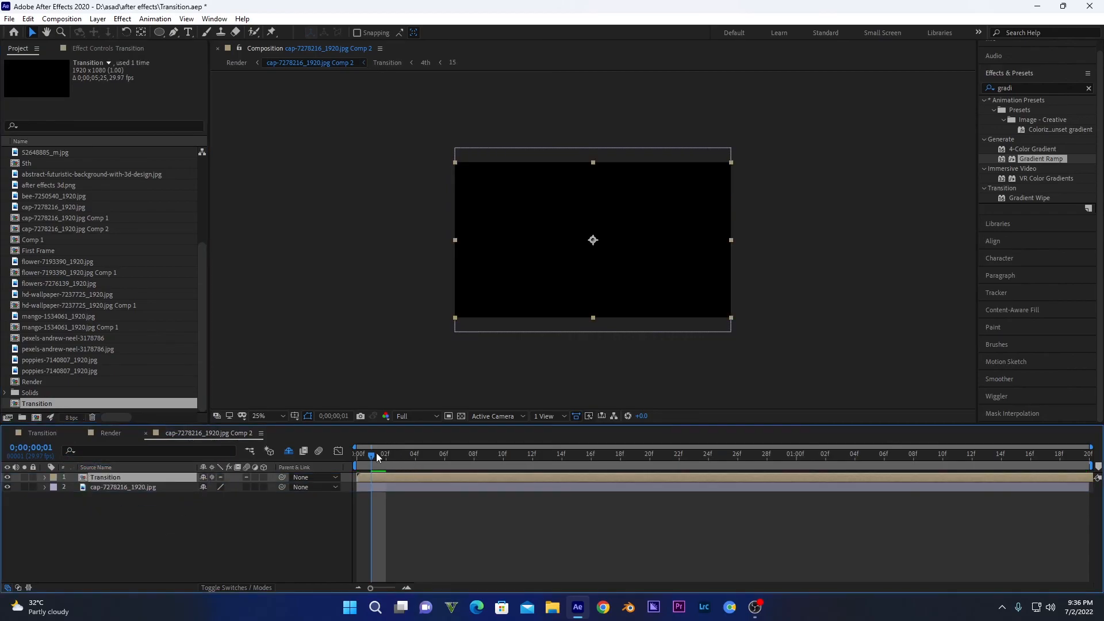
pyautogui.click(372, 302)
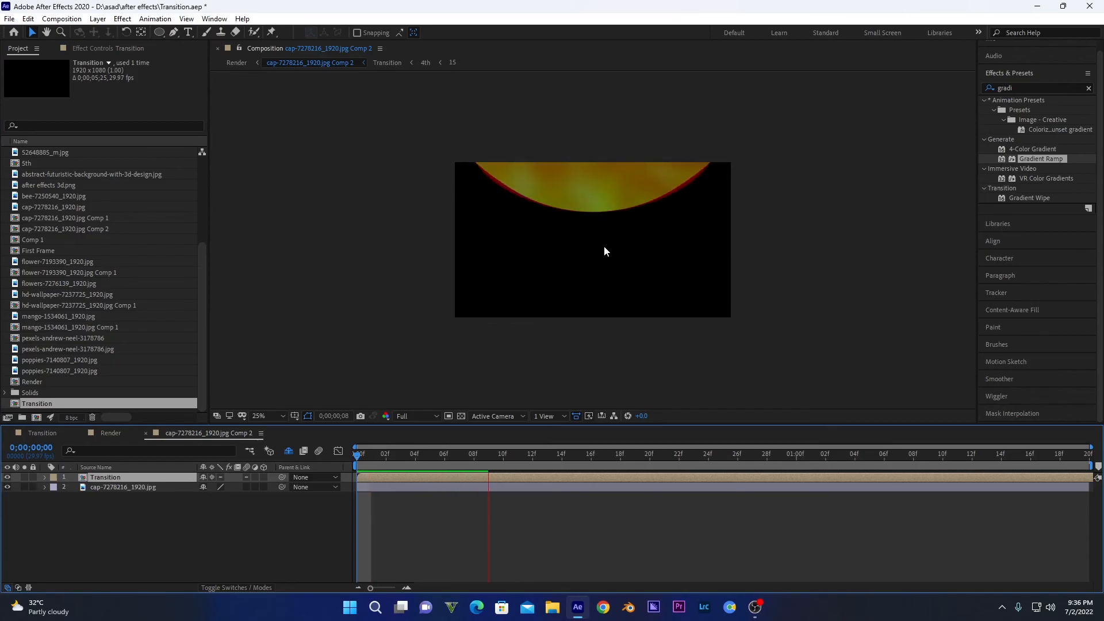
pyautogui.click(110, 432)
pyautogui.moveTo(383, 458); pyautogui.dragTo(370, 459)
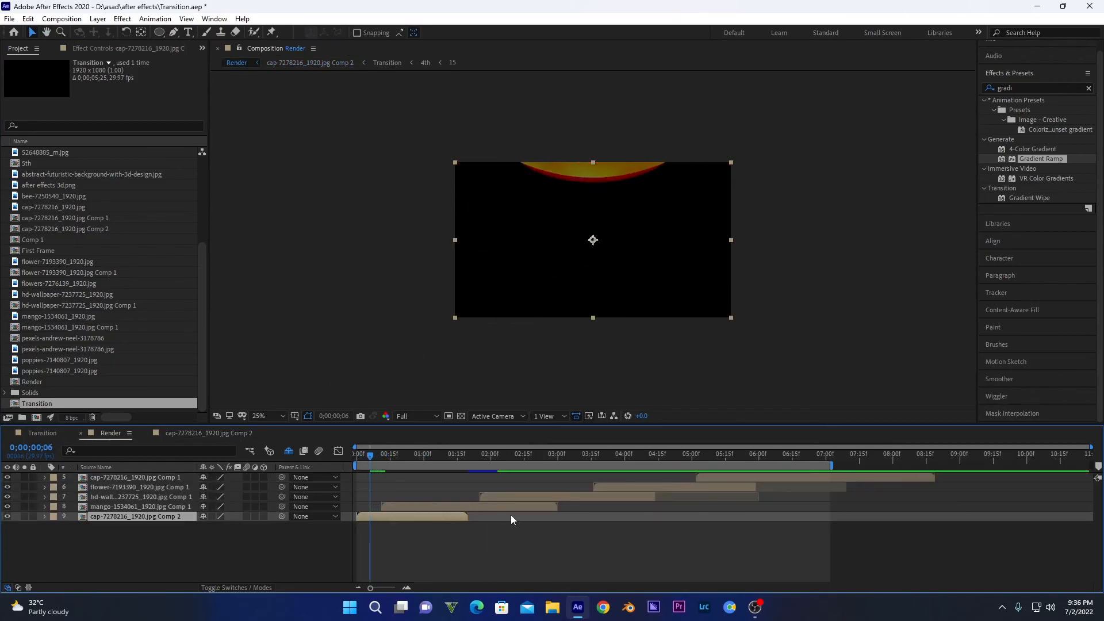
# - Try shifting the four layers above the hat pre-composition so they start where it ends, and preview the hat transition
pyautogui.moveTo(464, 511); pyautogui.dragTo(723, 476)
pyautogui.moveTo(641, 488); pyautogui.dragTo(730, 483)
pyautogui.press('space')
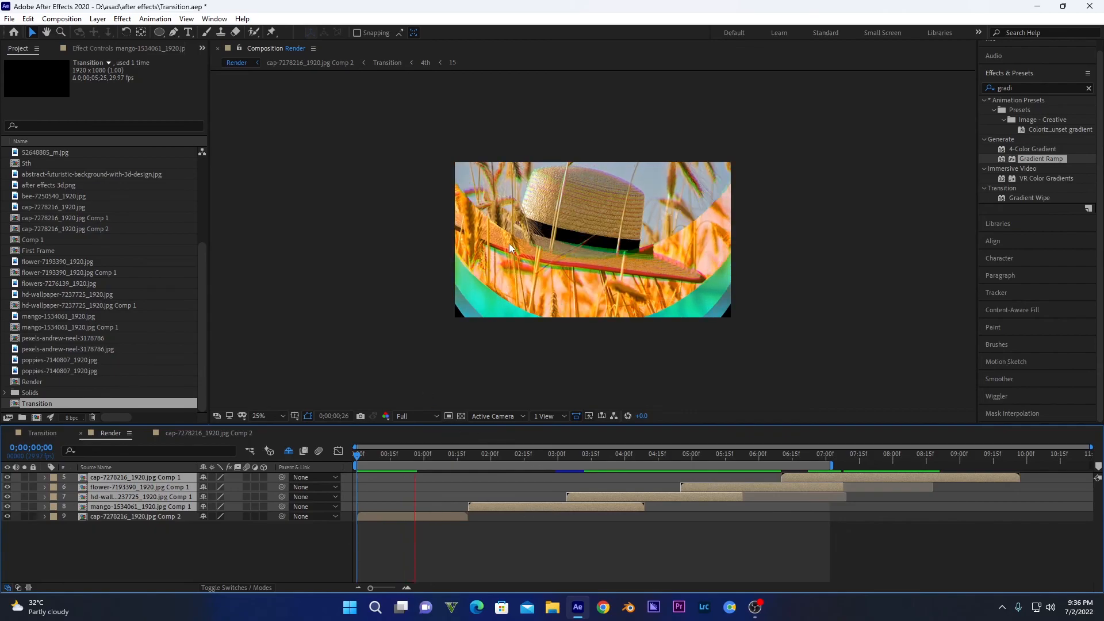
pyautogui.click(443, 517)
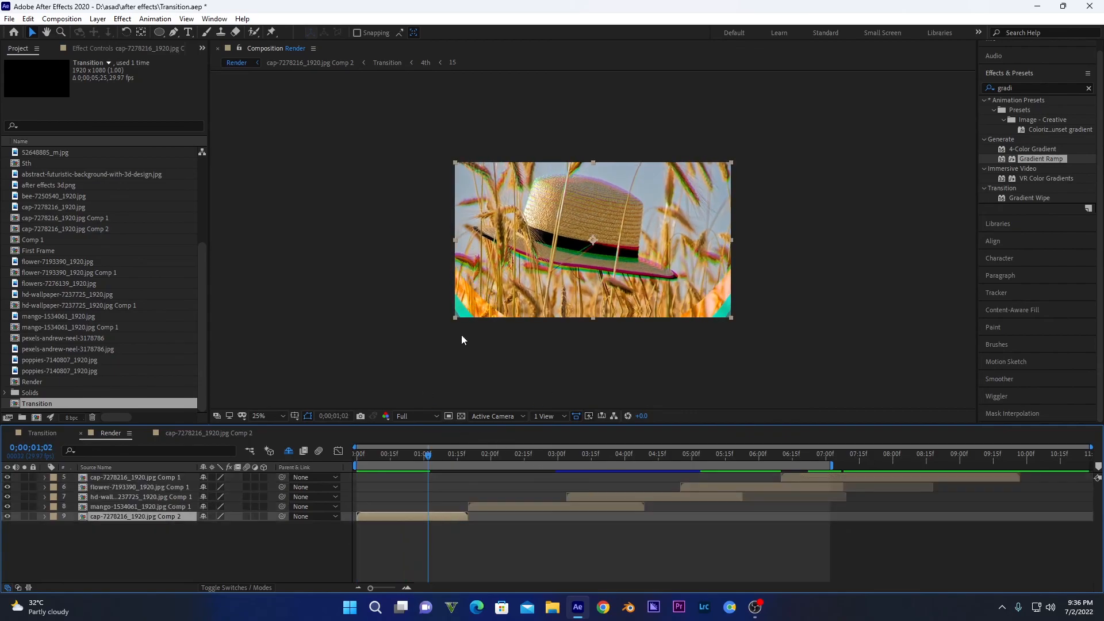
pyautogui.press('space')
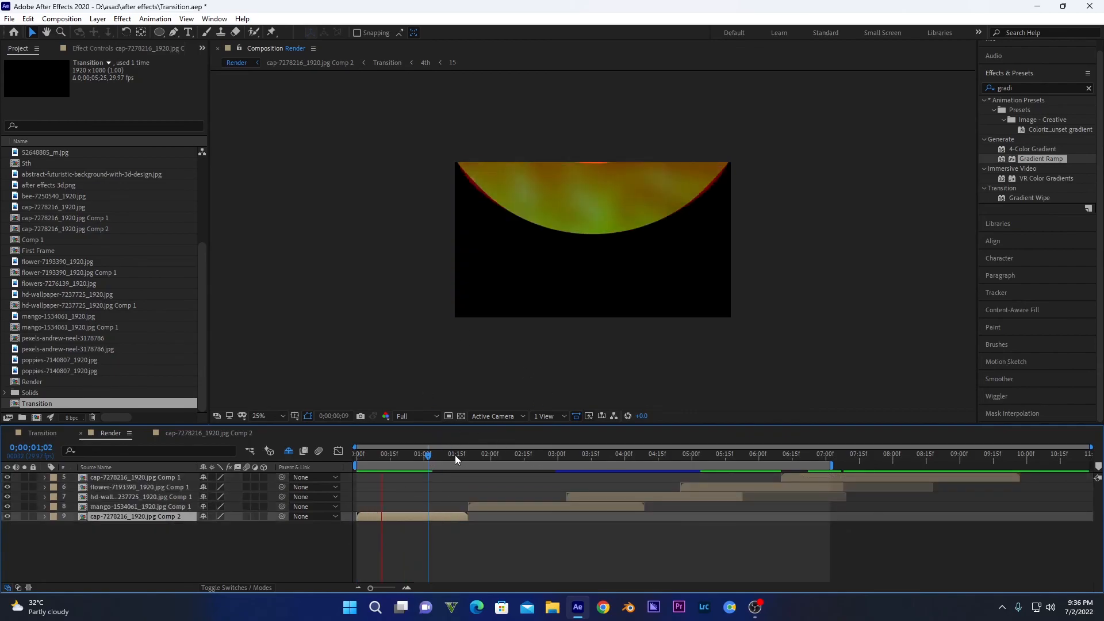
pyautogui.press('space')
pyautogui.press('space')
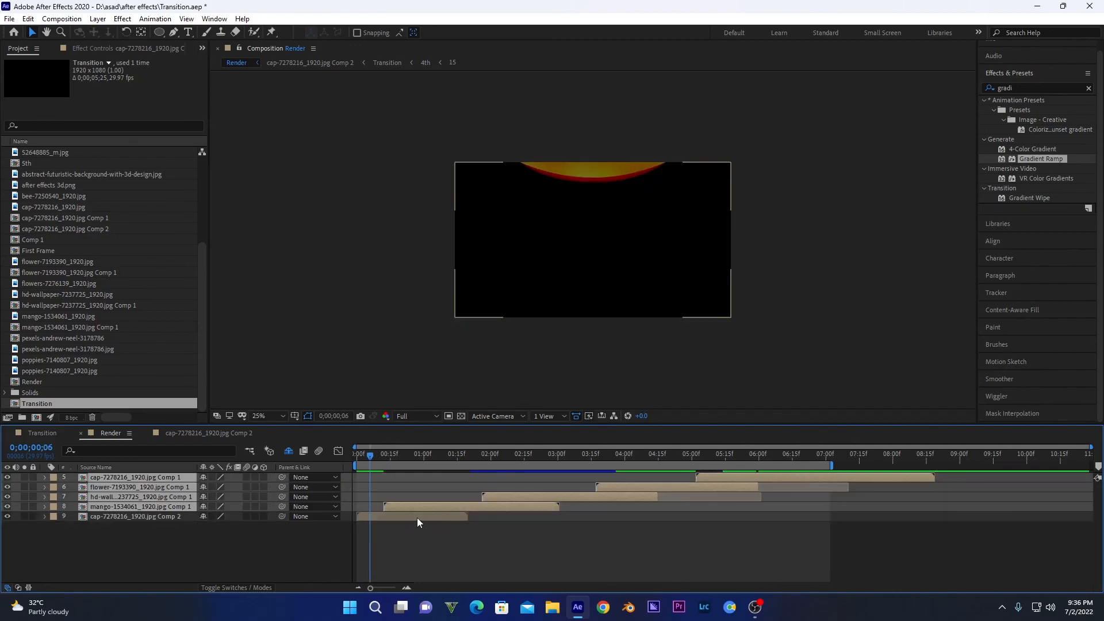
# - Undo the shift of the four layers above the hat pre-composition
pyautogui.hotkey('ctrl', 'z')
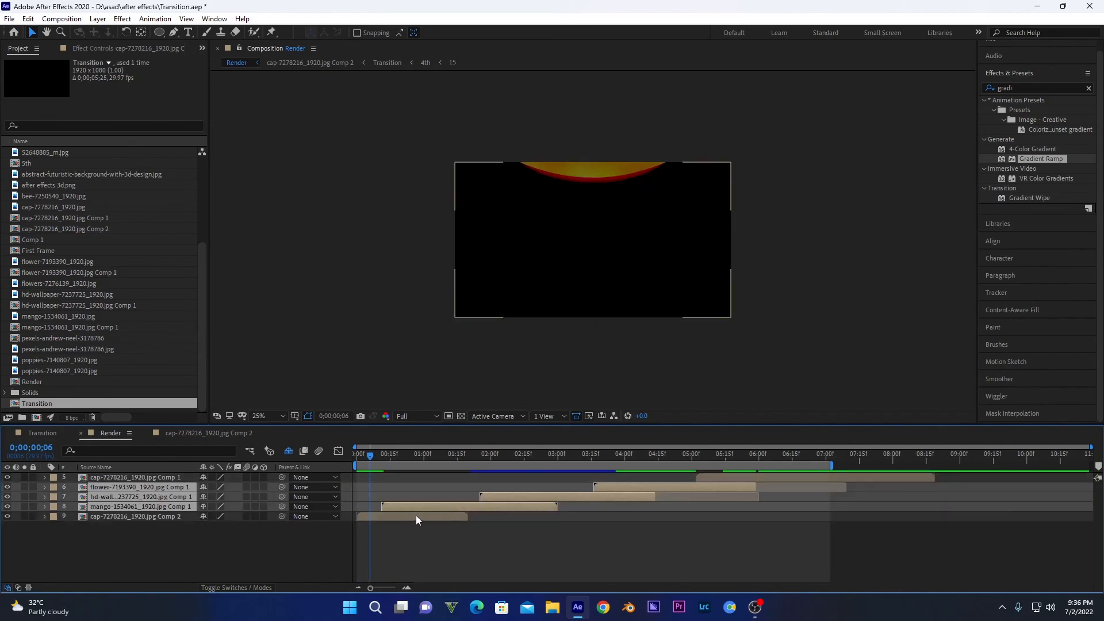
pyautogui.hotkey('ctrl', 'z')
# - Preview the Render composition from near the start and inspect the frame at 0;00;00;16
pyautogui.press('space')
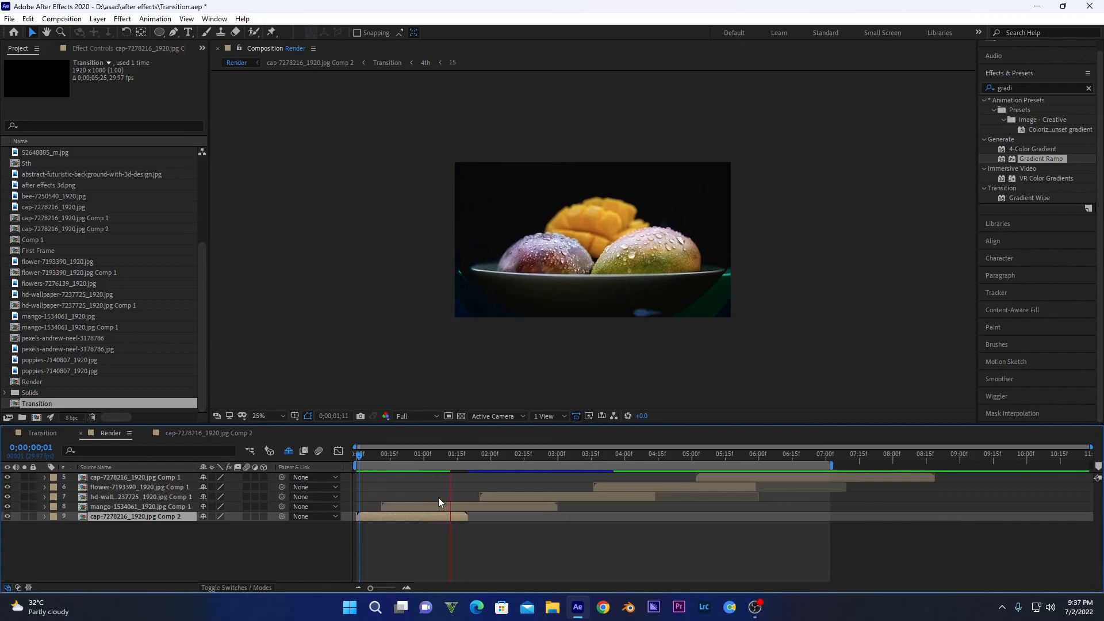
pyautogui.press('space')
pyautogui.moveTo(401, 460); pyautogui.dragTo(393, 458)
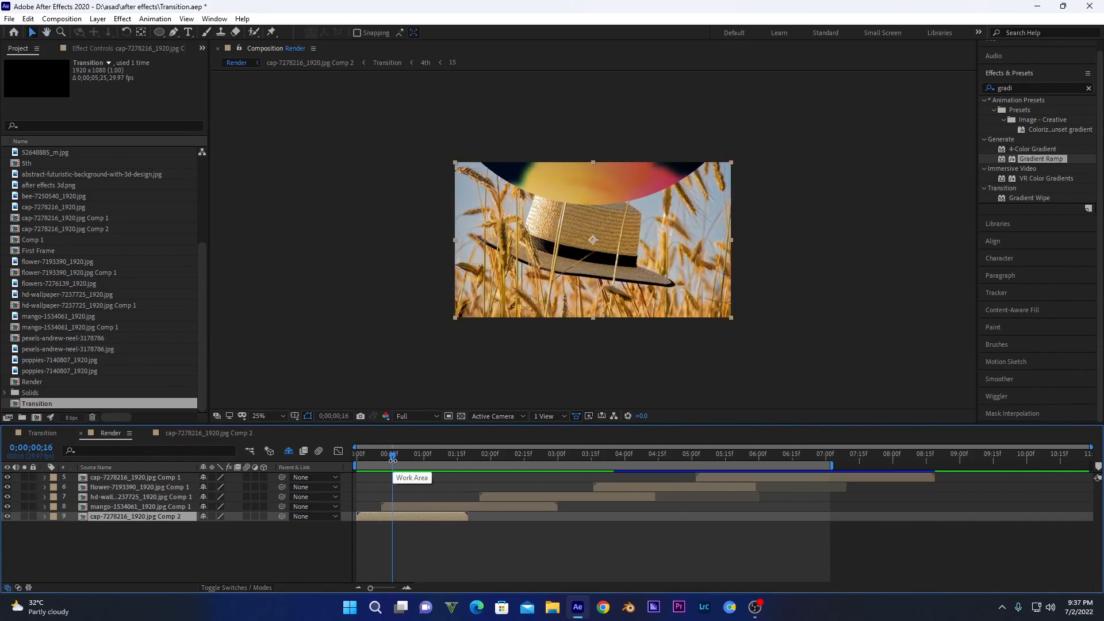